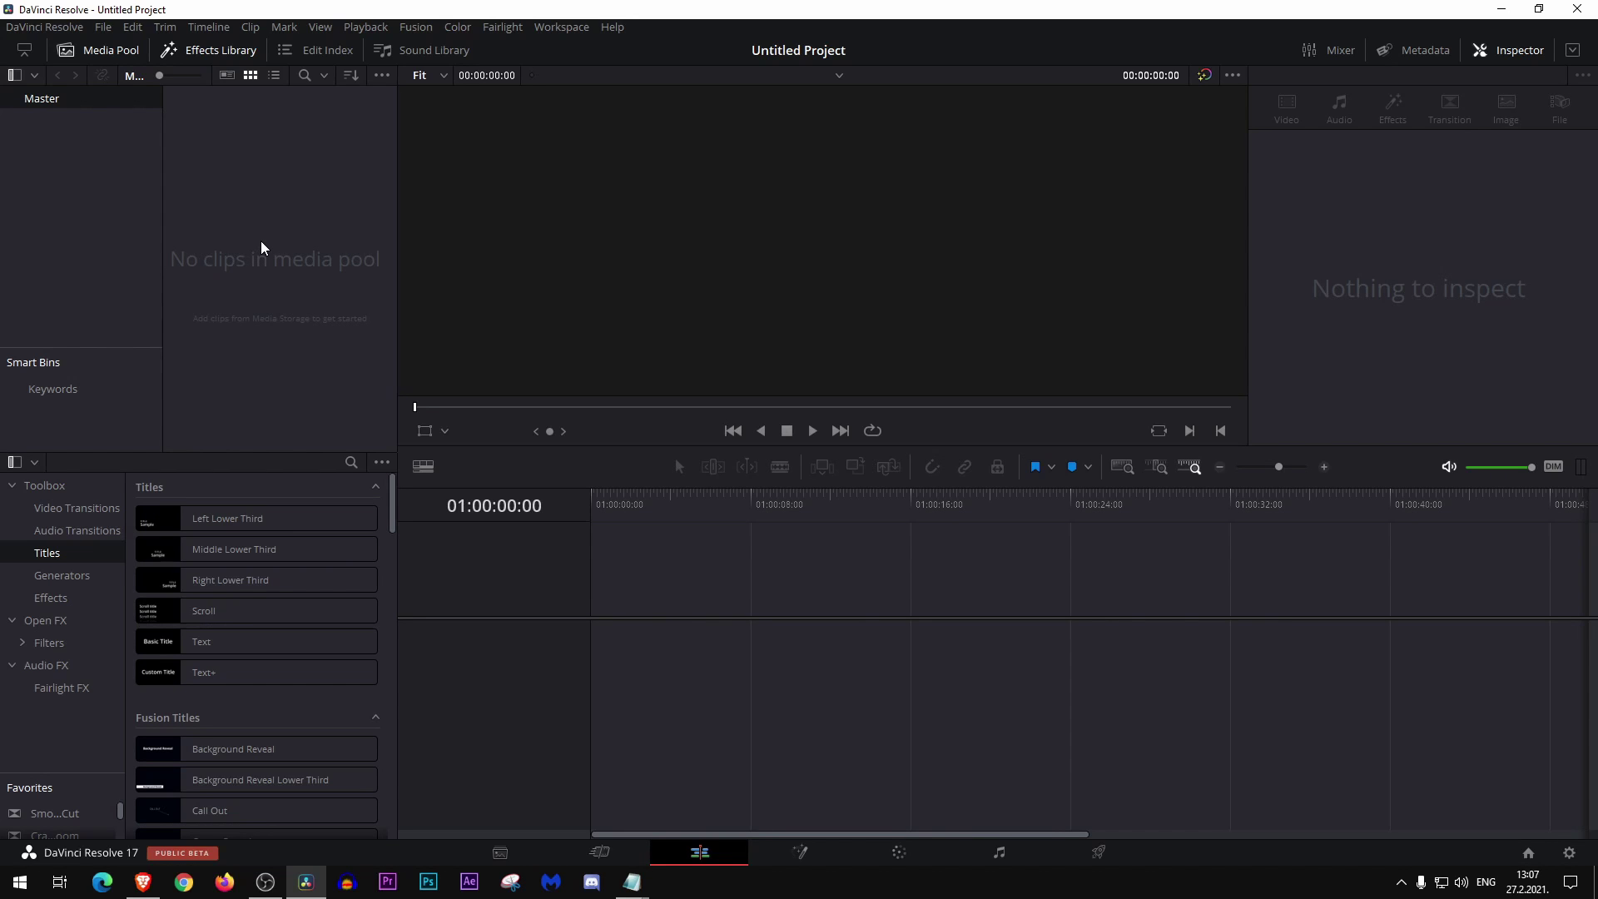
Create a new Fusion Composition clip in the media pool
right_click(262, 241)
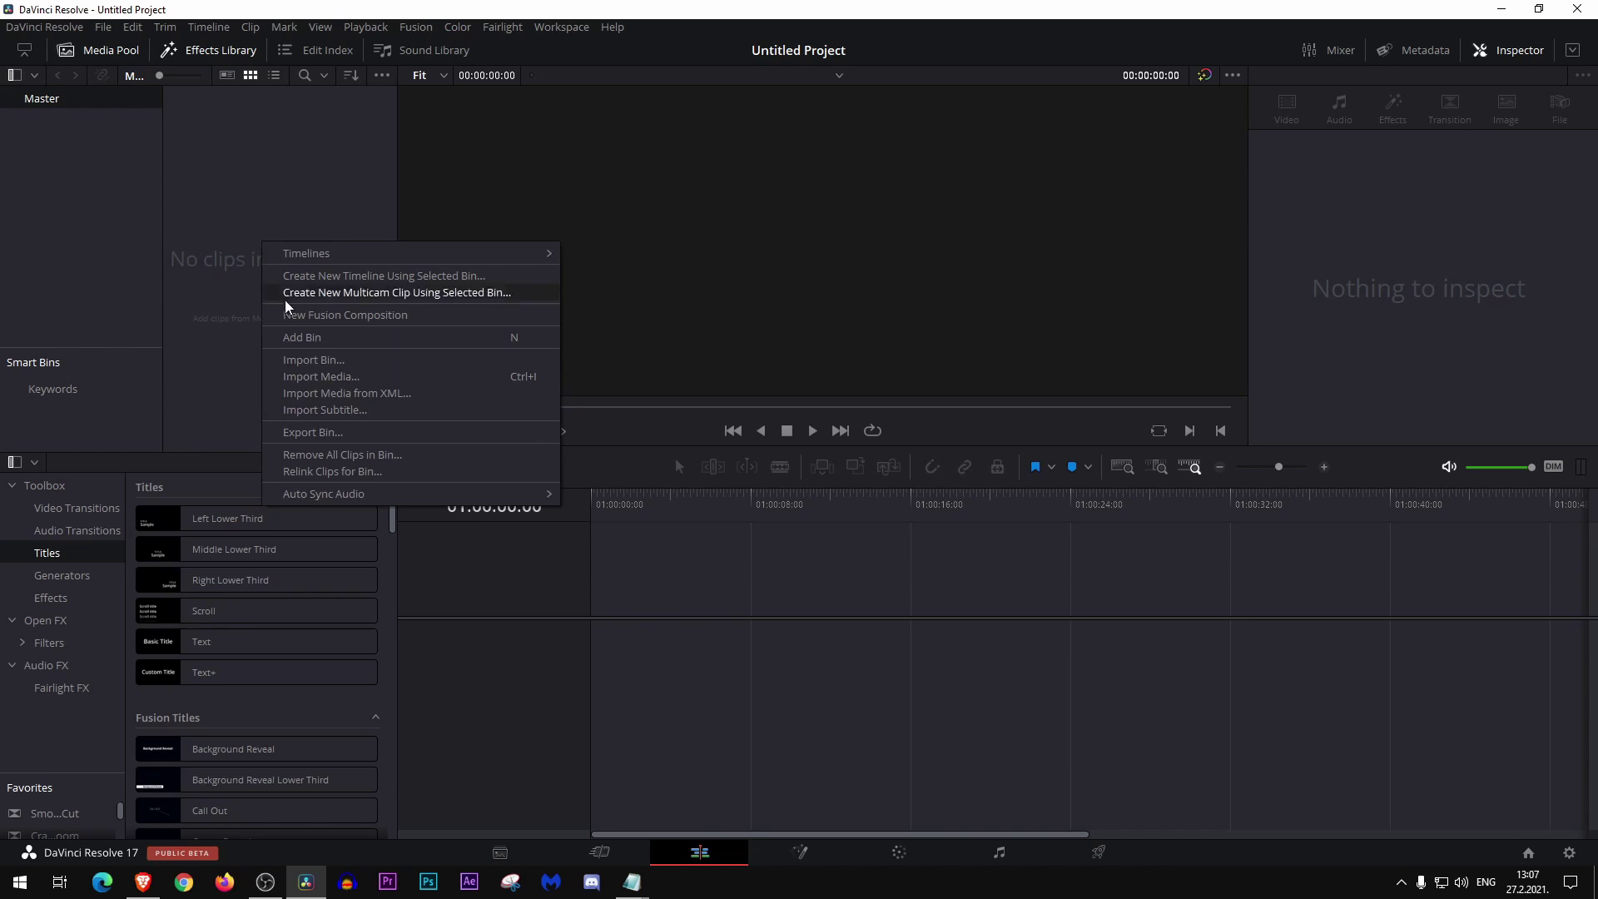
click(365, 315)
click(934, 532)
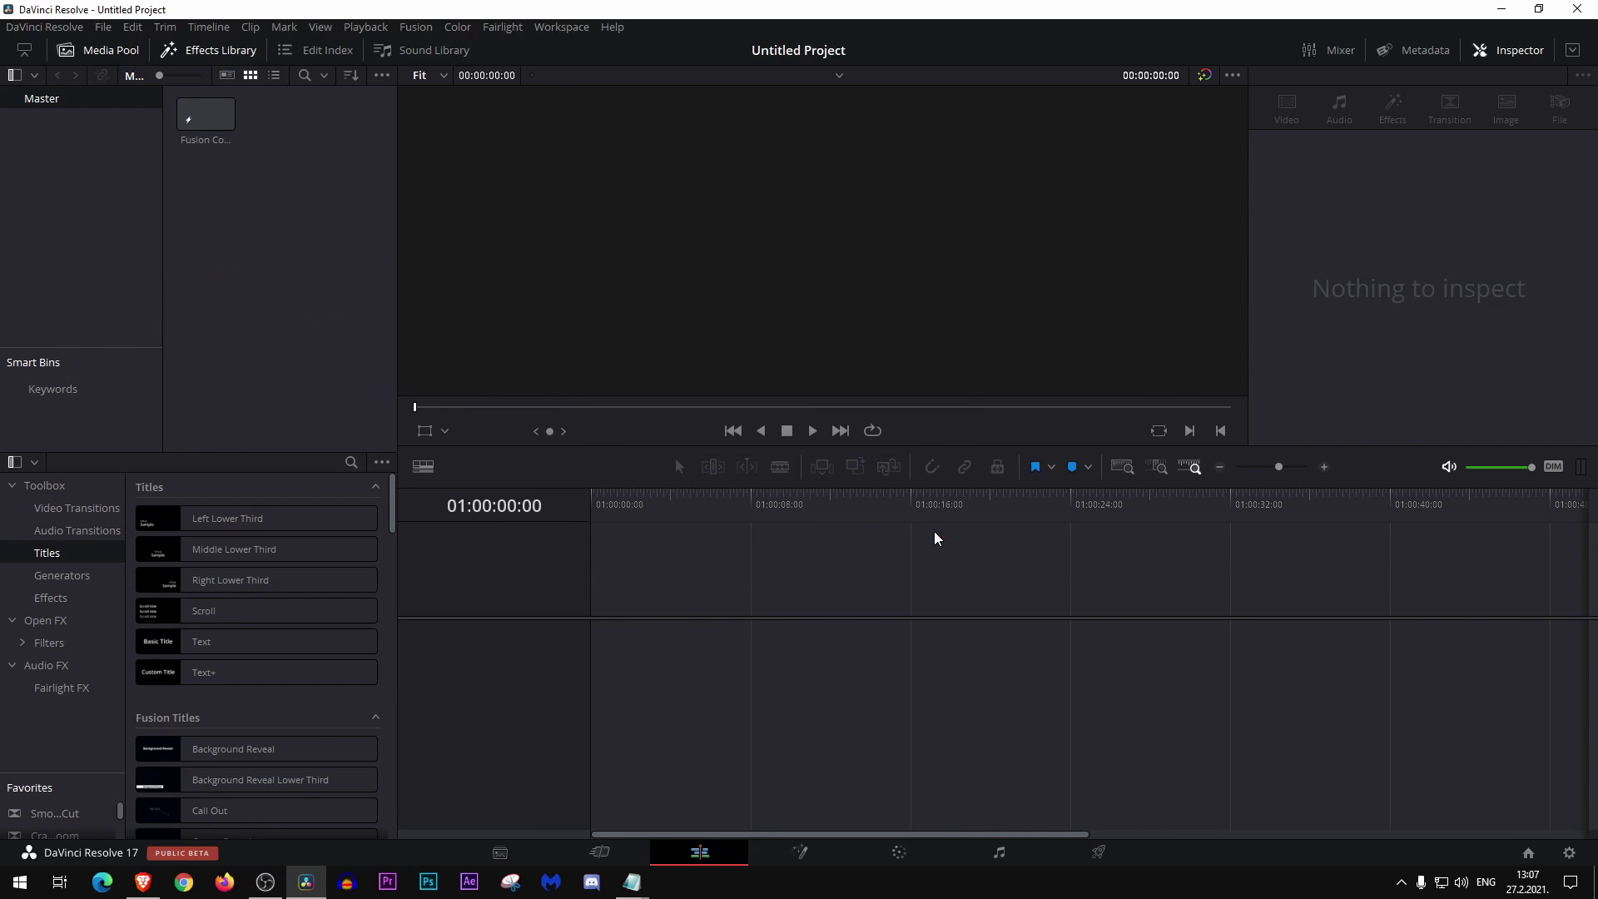
Put the clip on a new Timeline 1, lengthen it to about 18 seconds, and open it in Fusion
click(182, 119)
drag(182, 119, 677, 632)
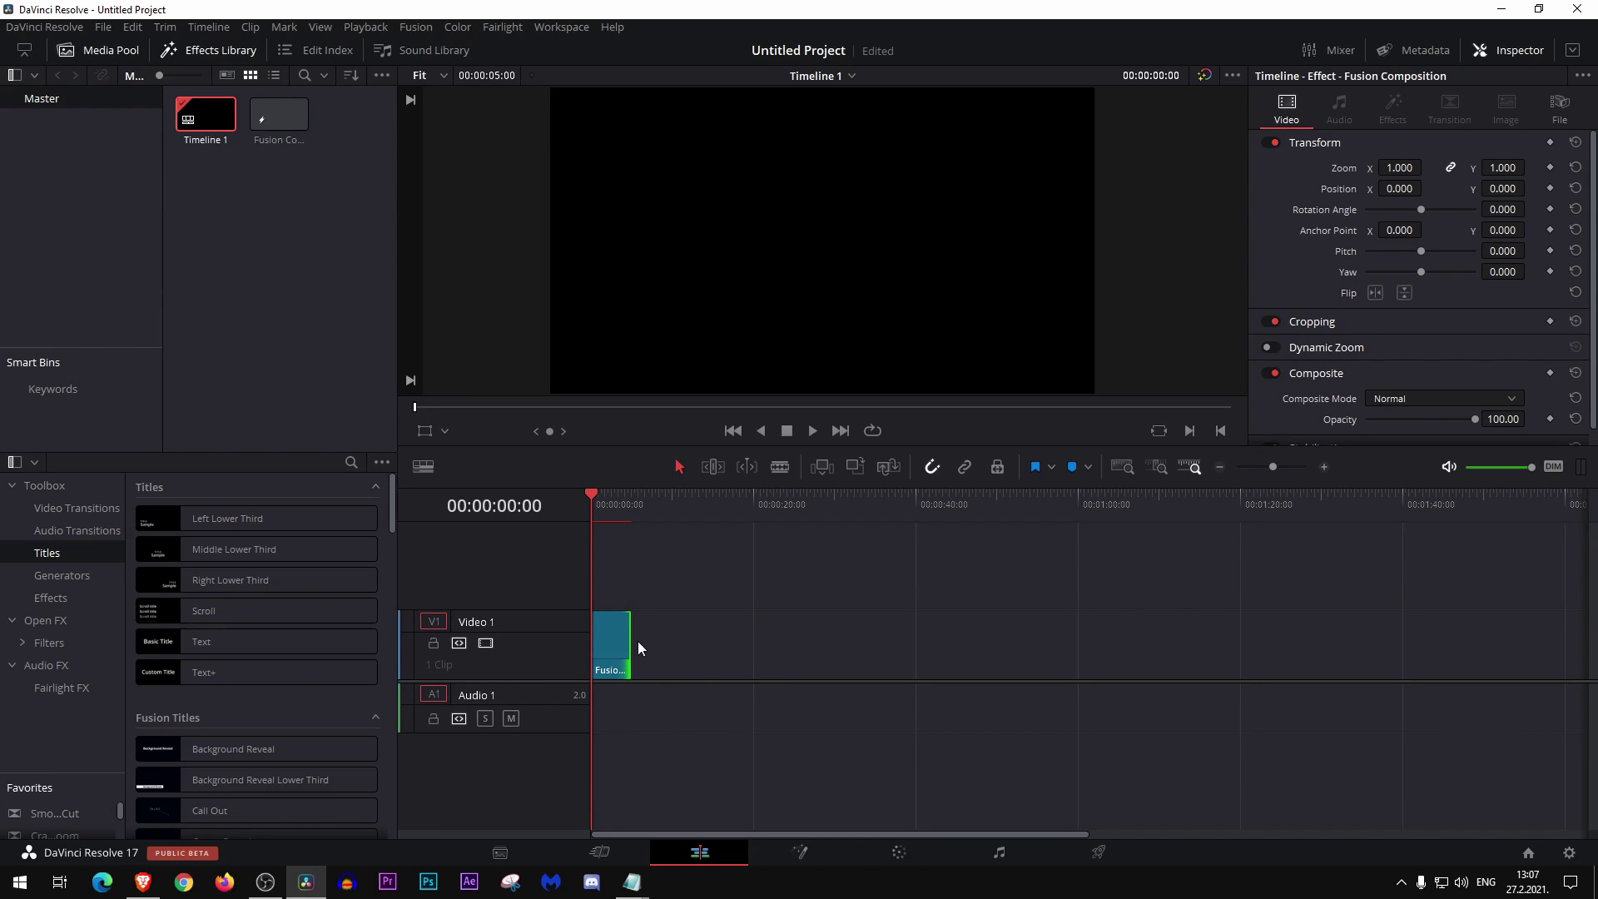
drag(626, 645, 740, 645)
click(807, 859)
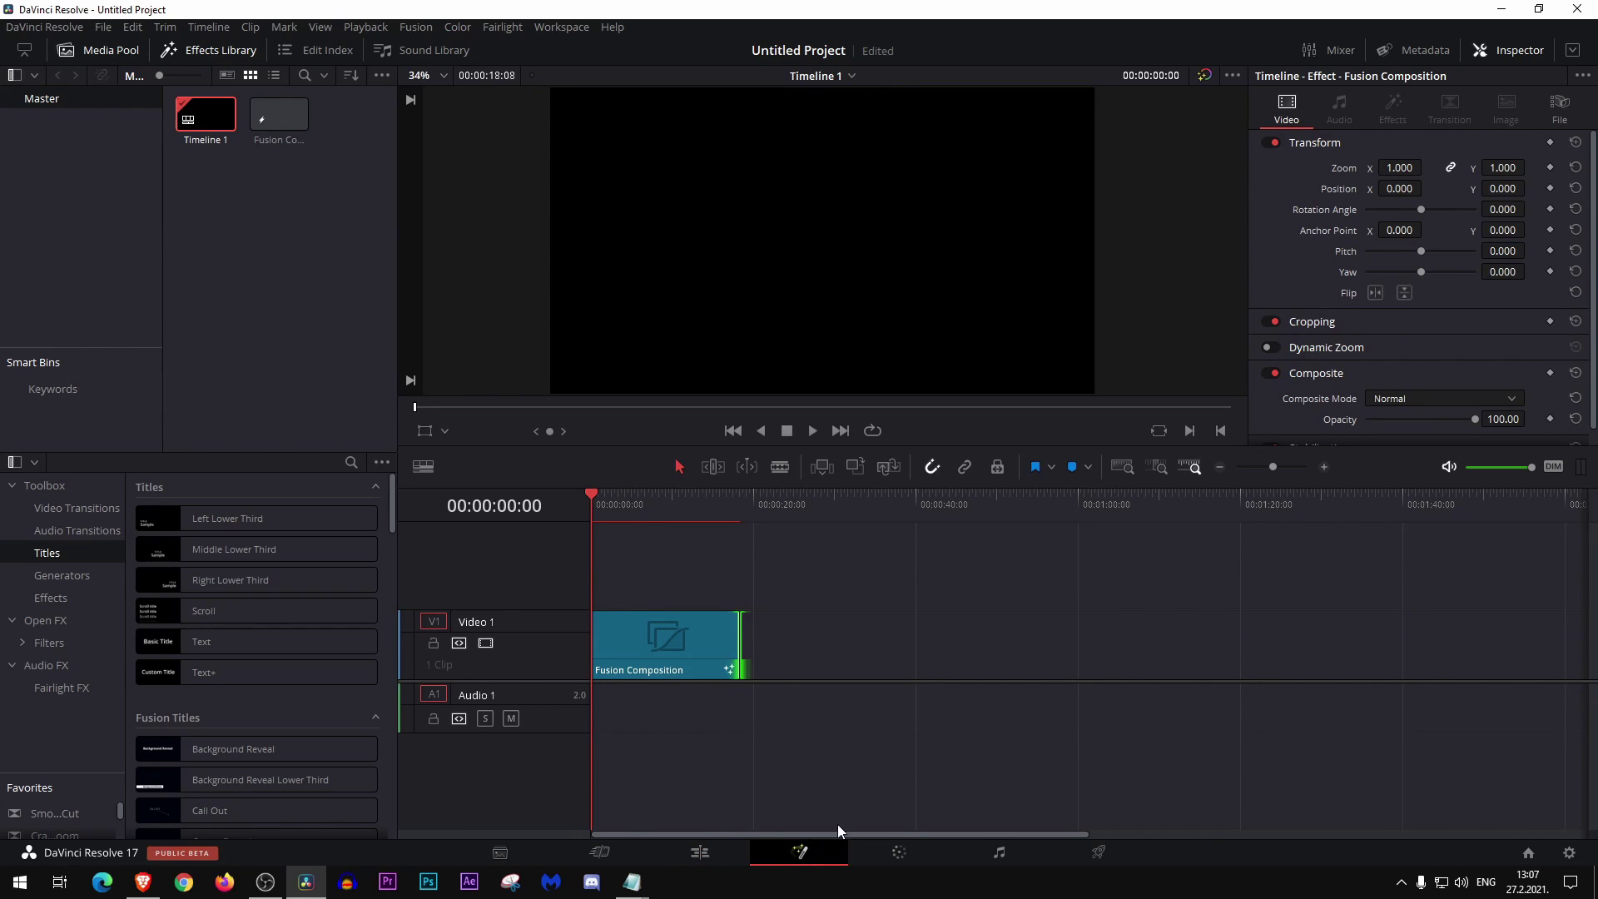
Add a Background node to the composition and switch to a single large viewer
drag(155, 527, 797, 683)
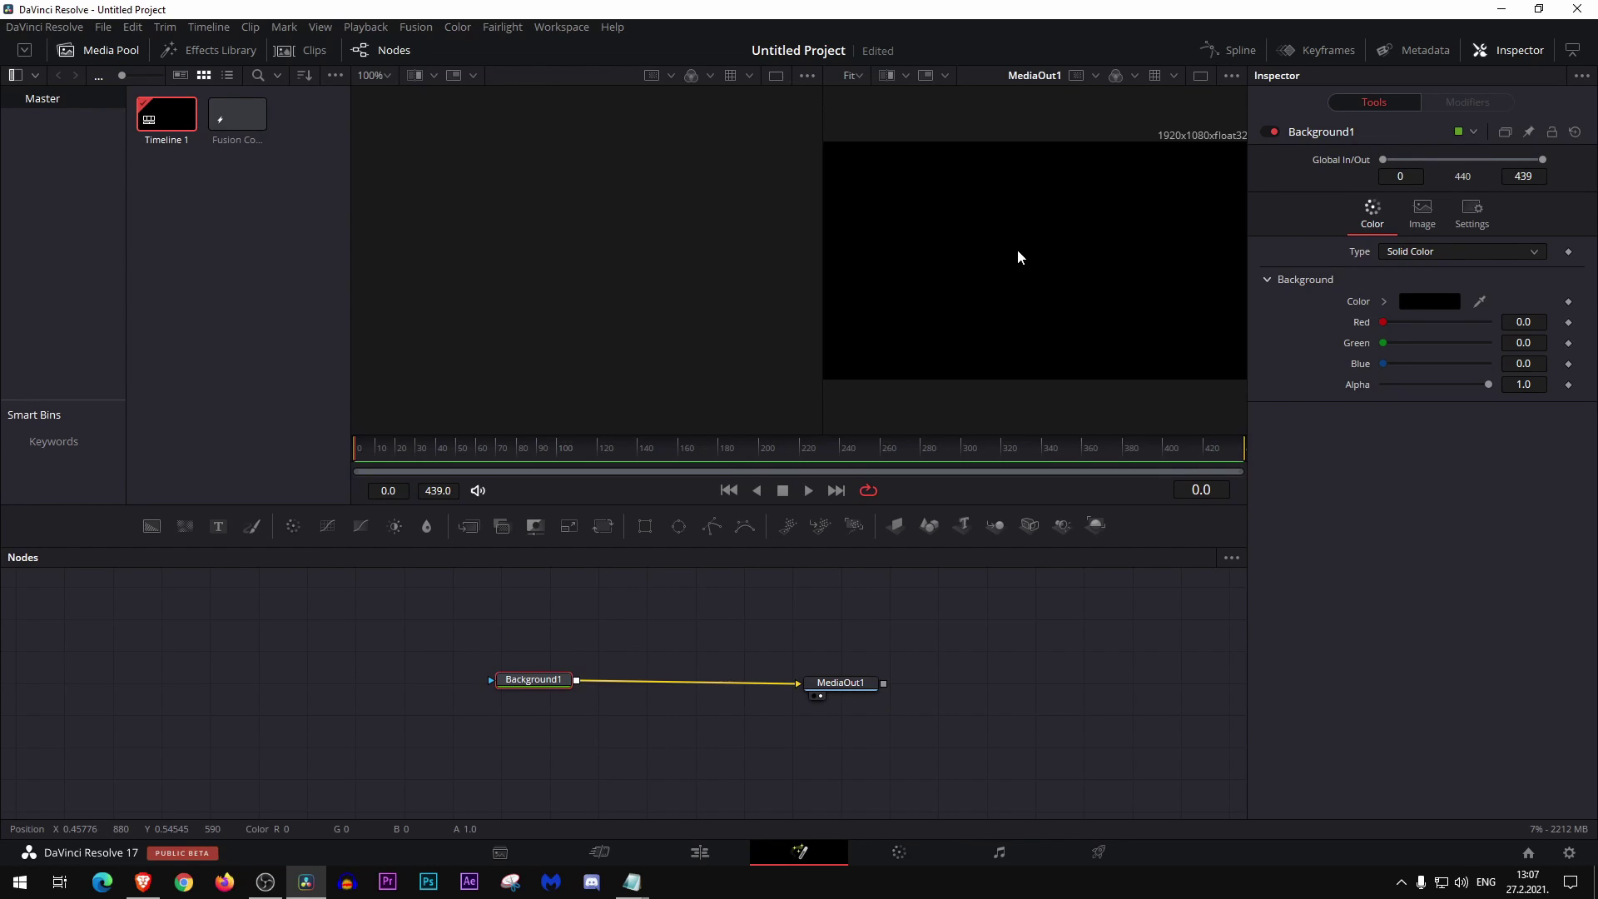
click(1201, 77)
click(765, 586)
Connect a Rectangle mask to the Background and stretch its Width to 1.0
drag(641, 535, 622, 736)
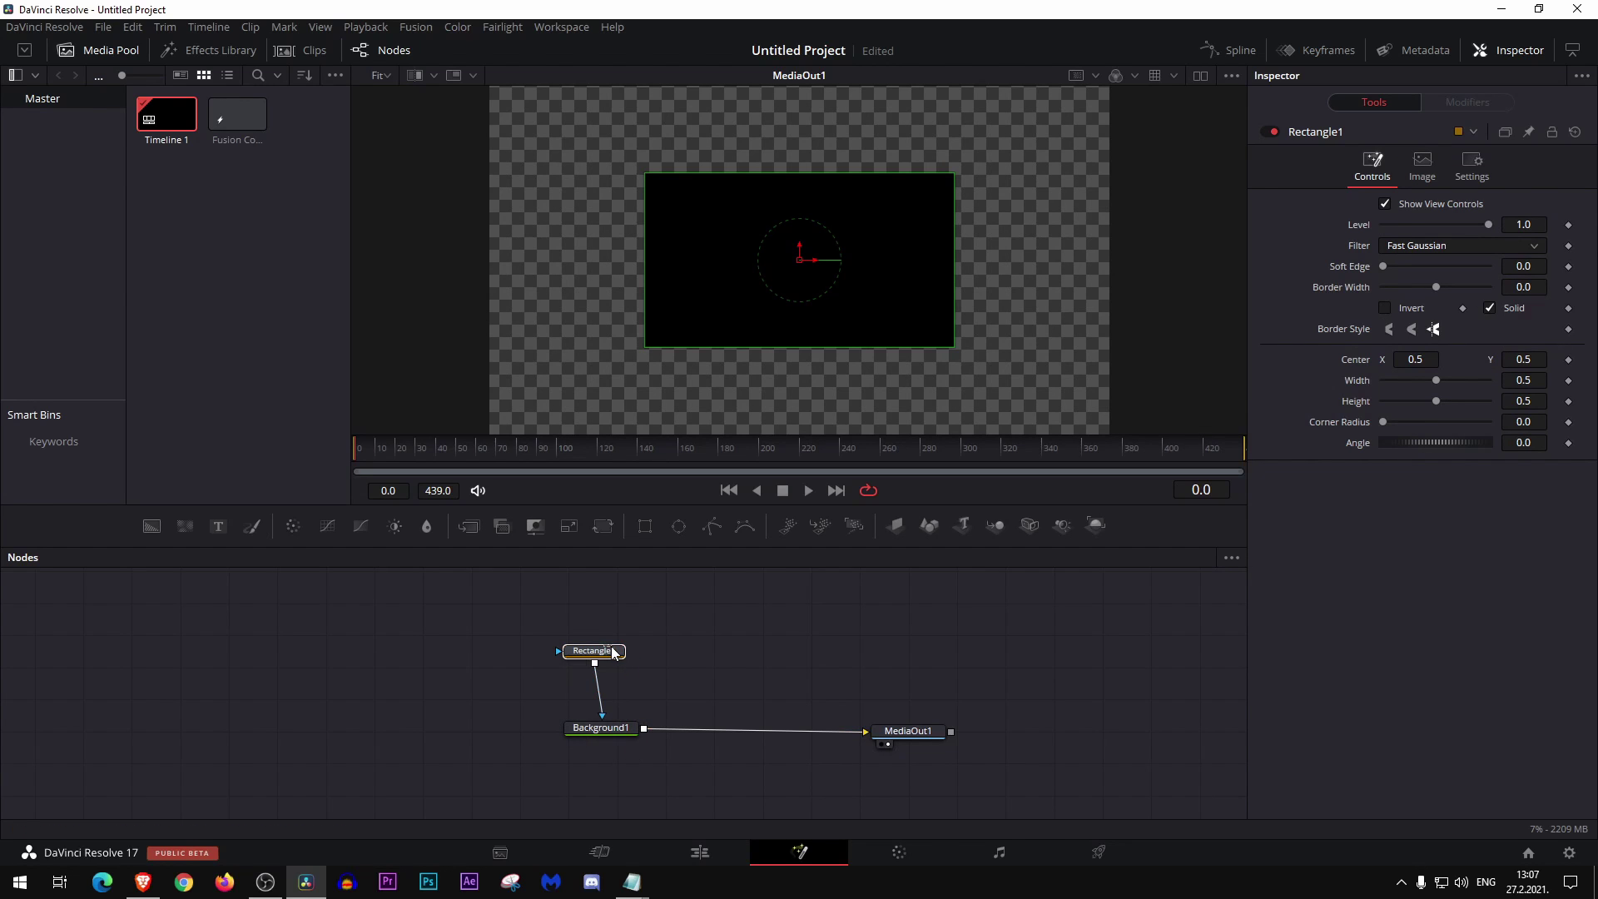
drag(605, 651, 614, 651)
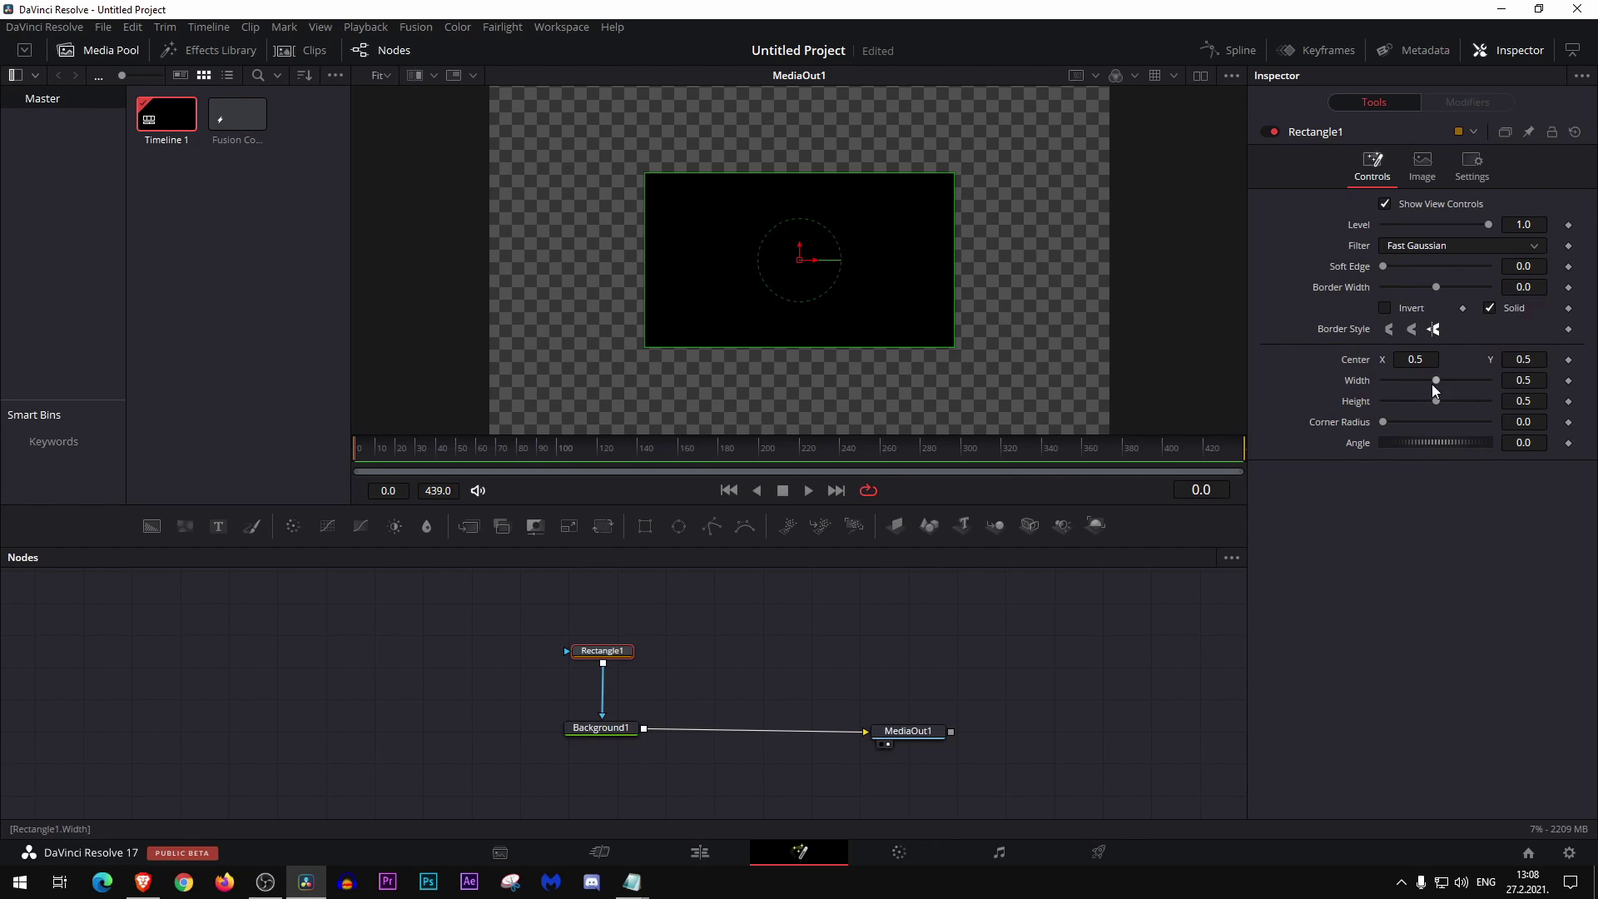
drag(1434, 381, 1500, 383)
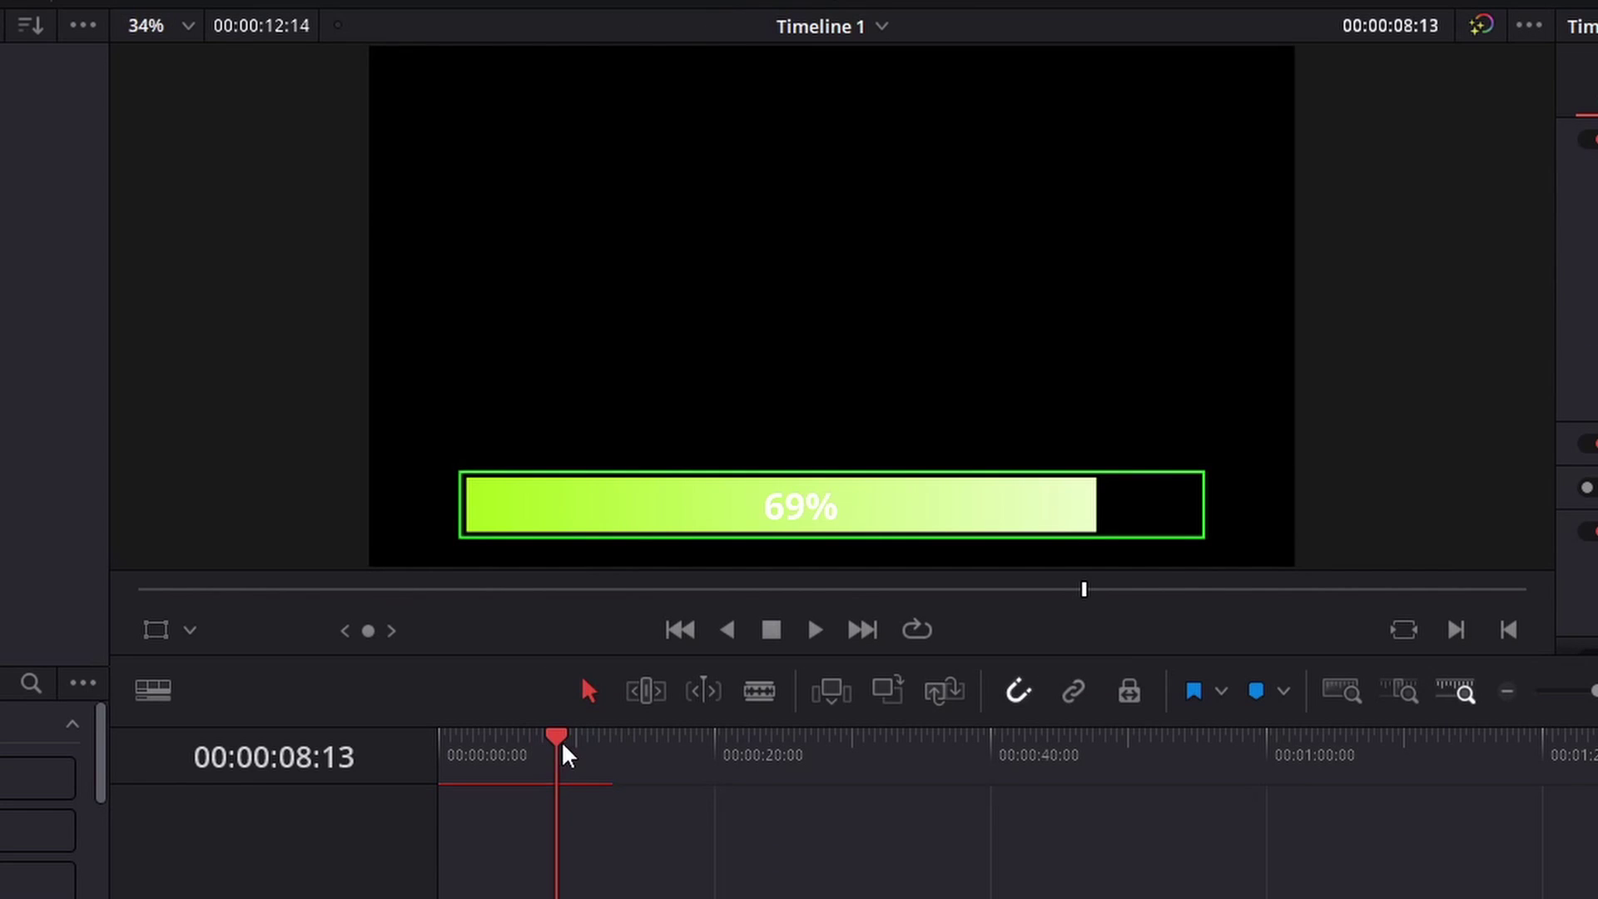
Play the progress bar from 0%, then lower the rectangle to Center Y 0.261336
drag(558, 749, 439, 753)
key(space)
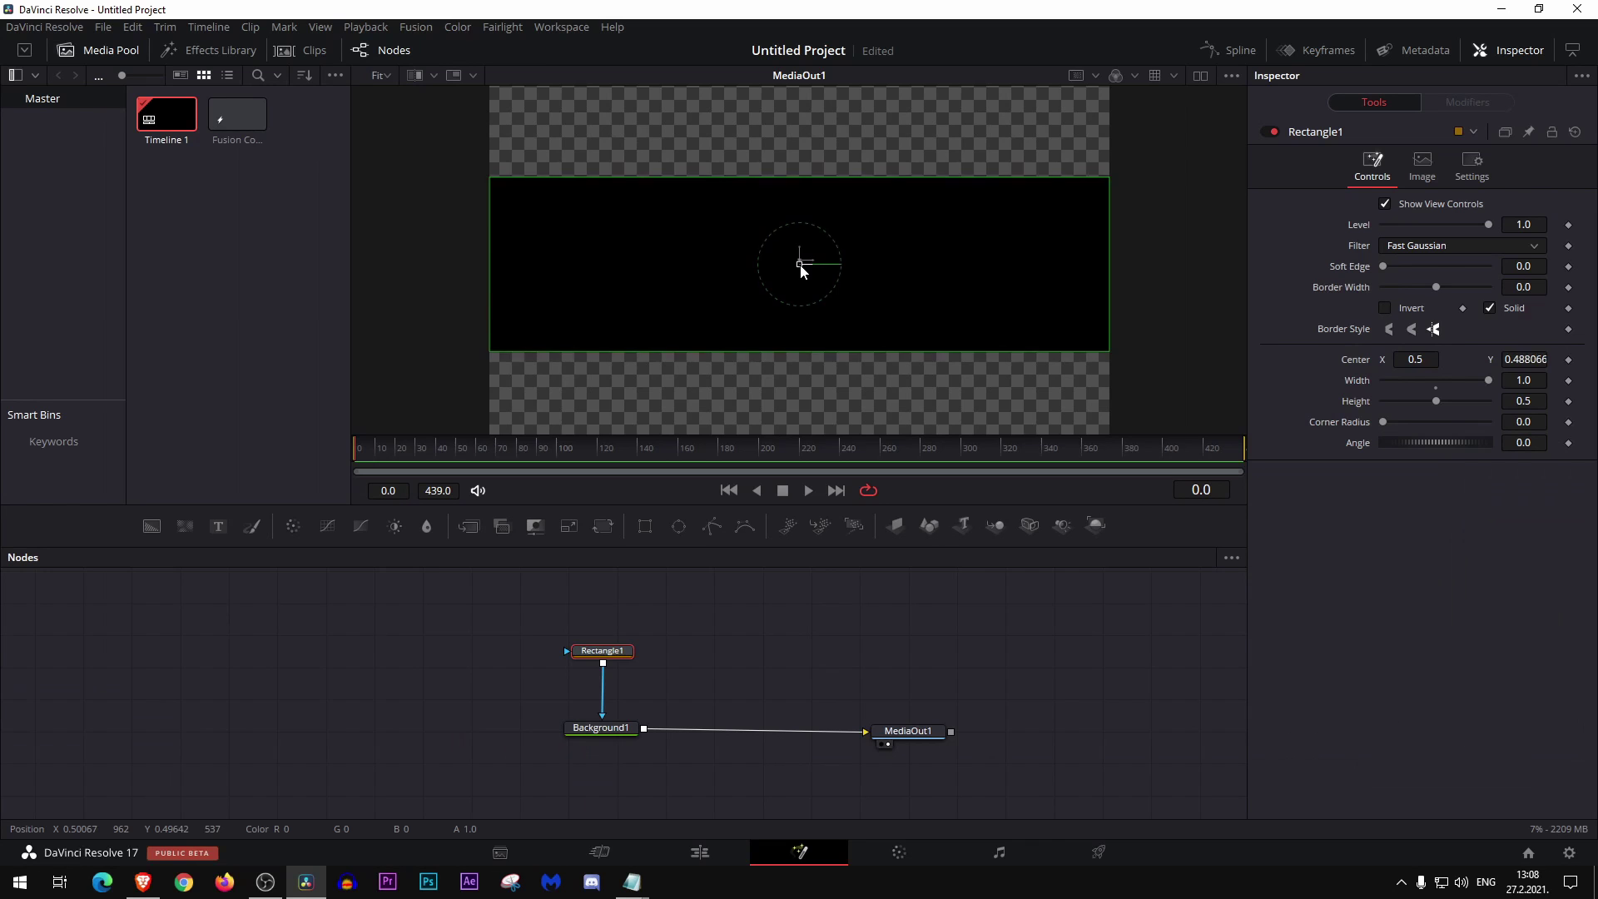
drag(799, 264, 802, 347)
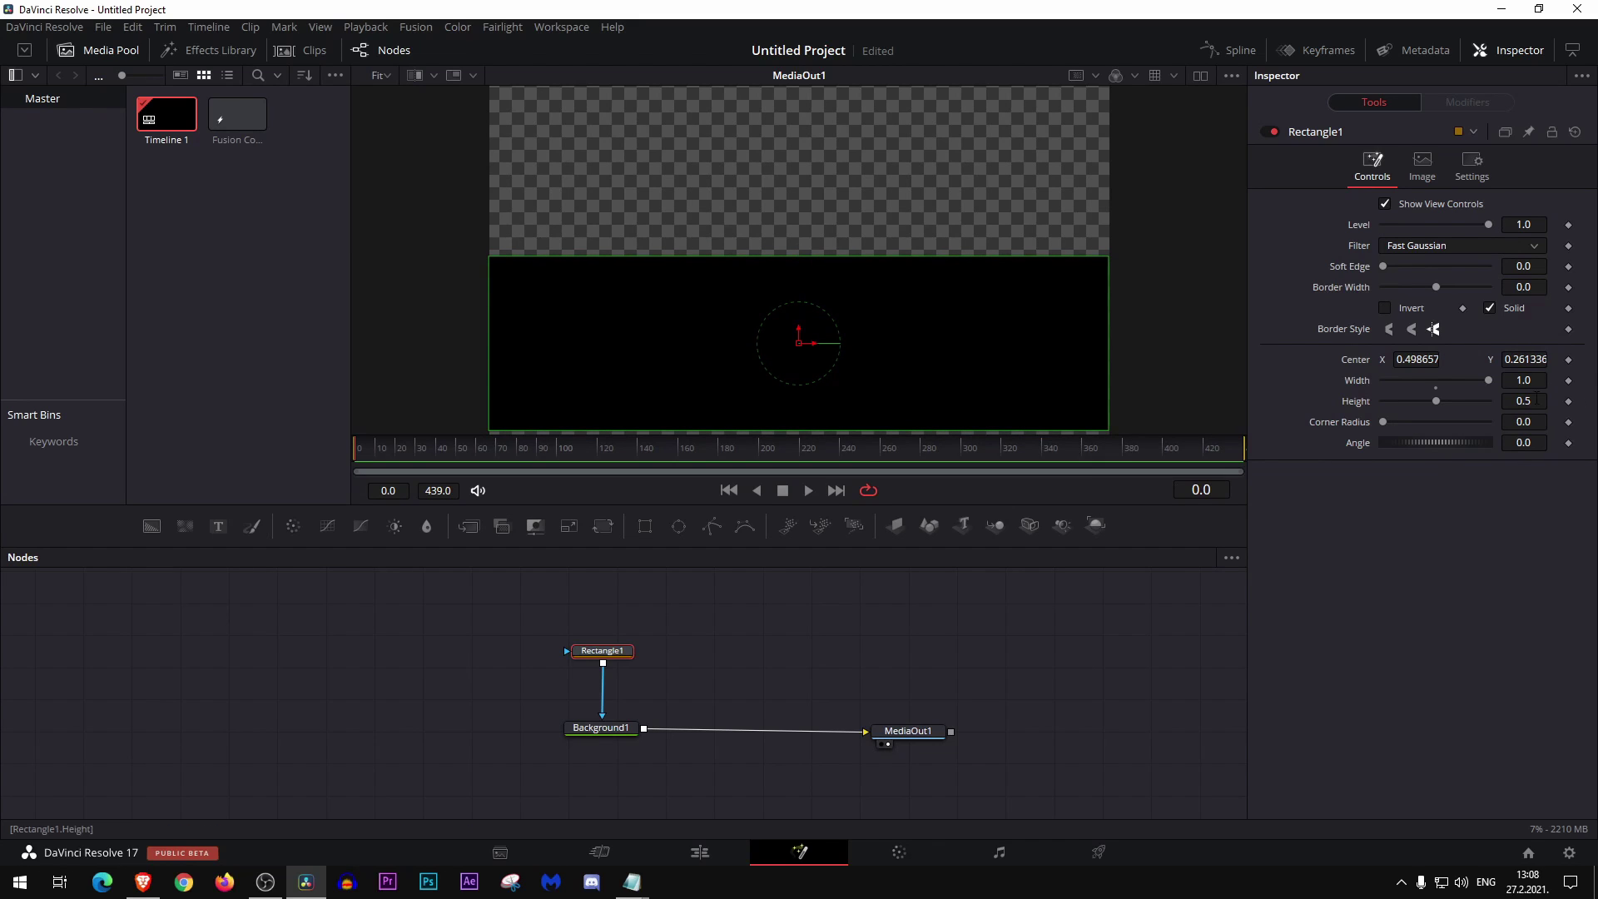
Set Rectangle1's Center X to 0.5
click(1400, 359)
text(0.5)
key(Tab)
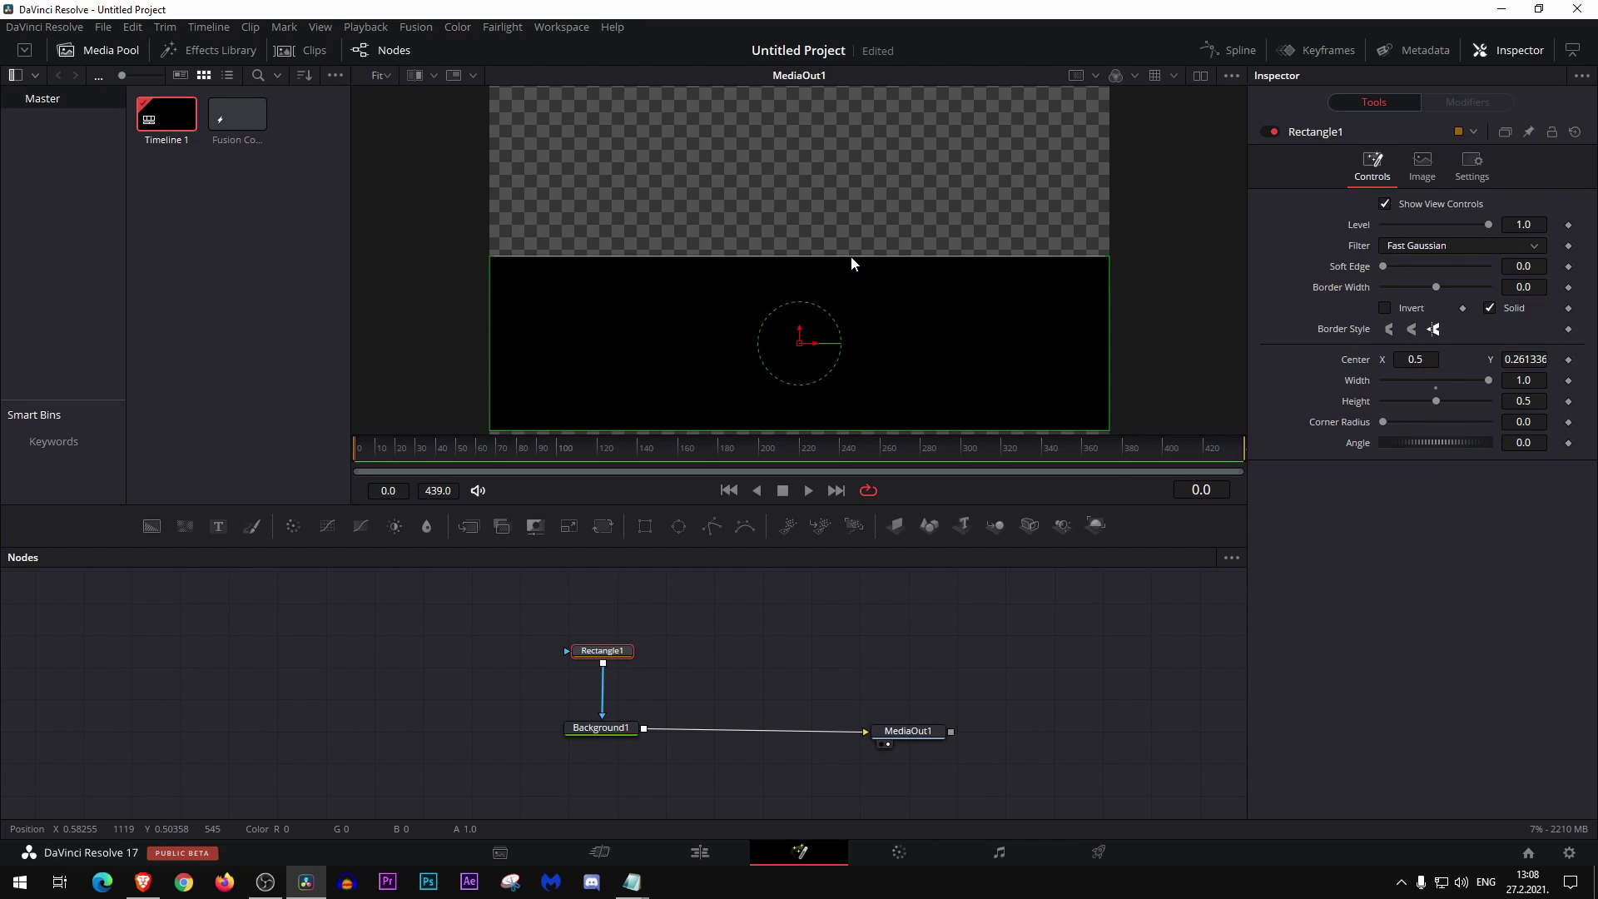
Give Rectangle1 Height 0.186 and Center Y about 0.10, then select it with Background1
drag(1437, 402, 1410, 399)
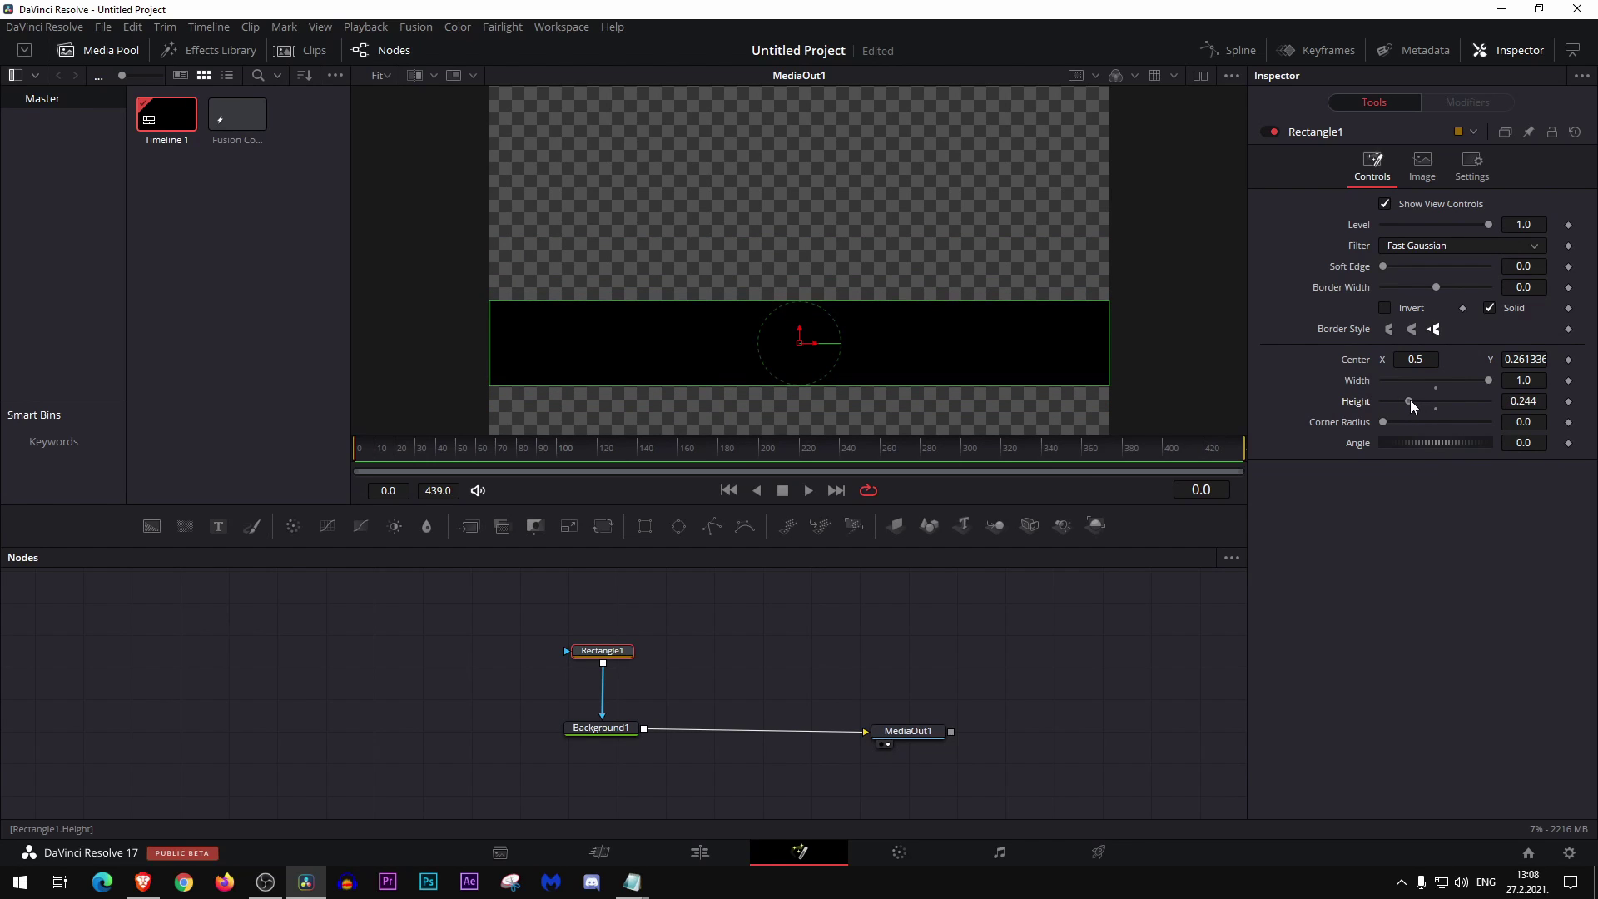
drag(1525, 359, 1421, 358)
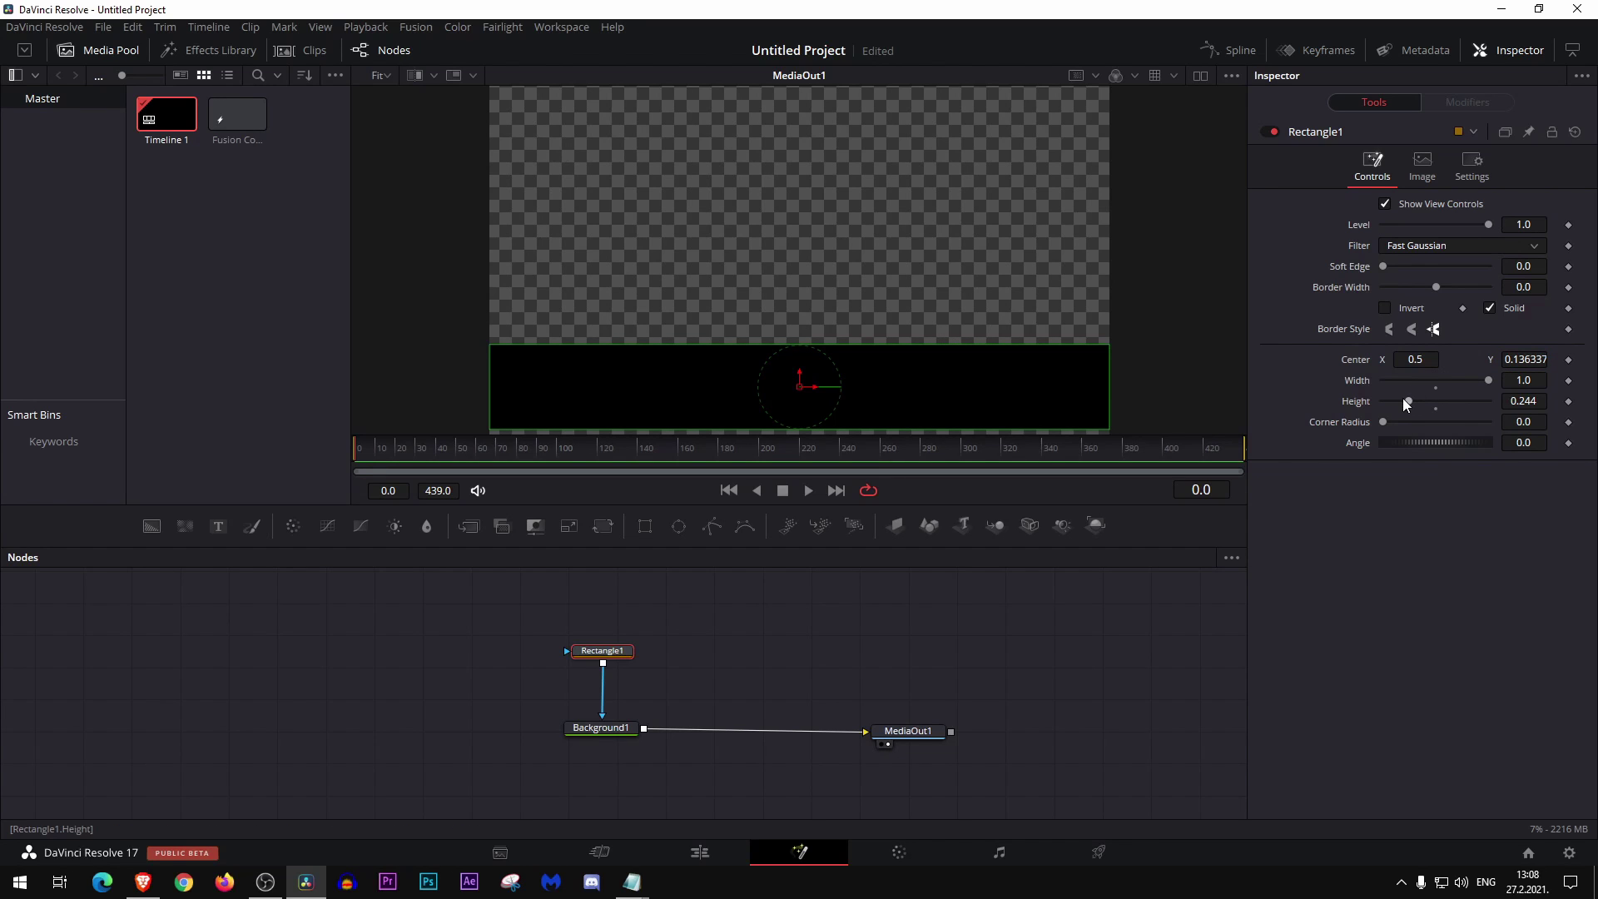
drag(1406, 404, 1402, 404)
drag(1523, 359, 1456, 357)
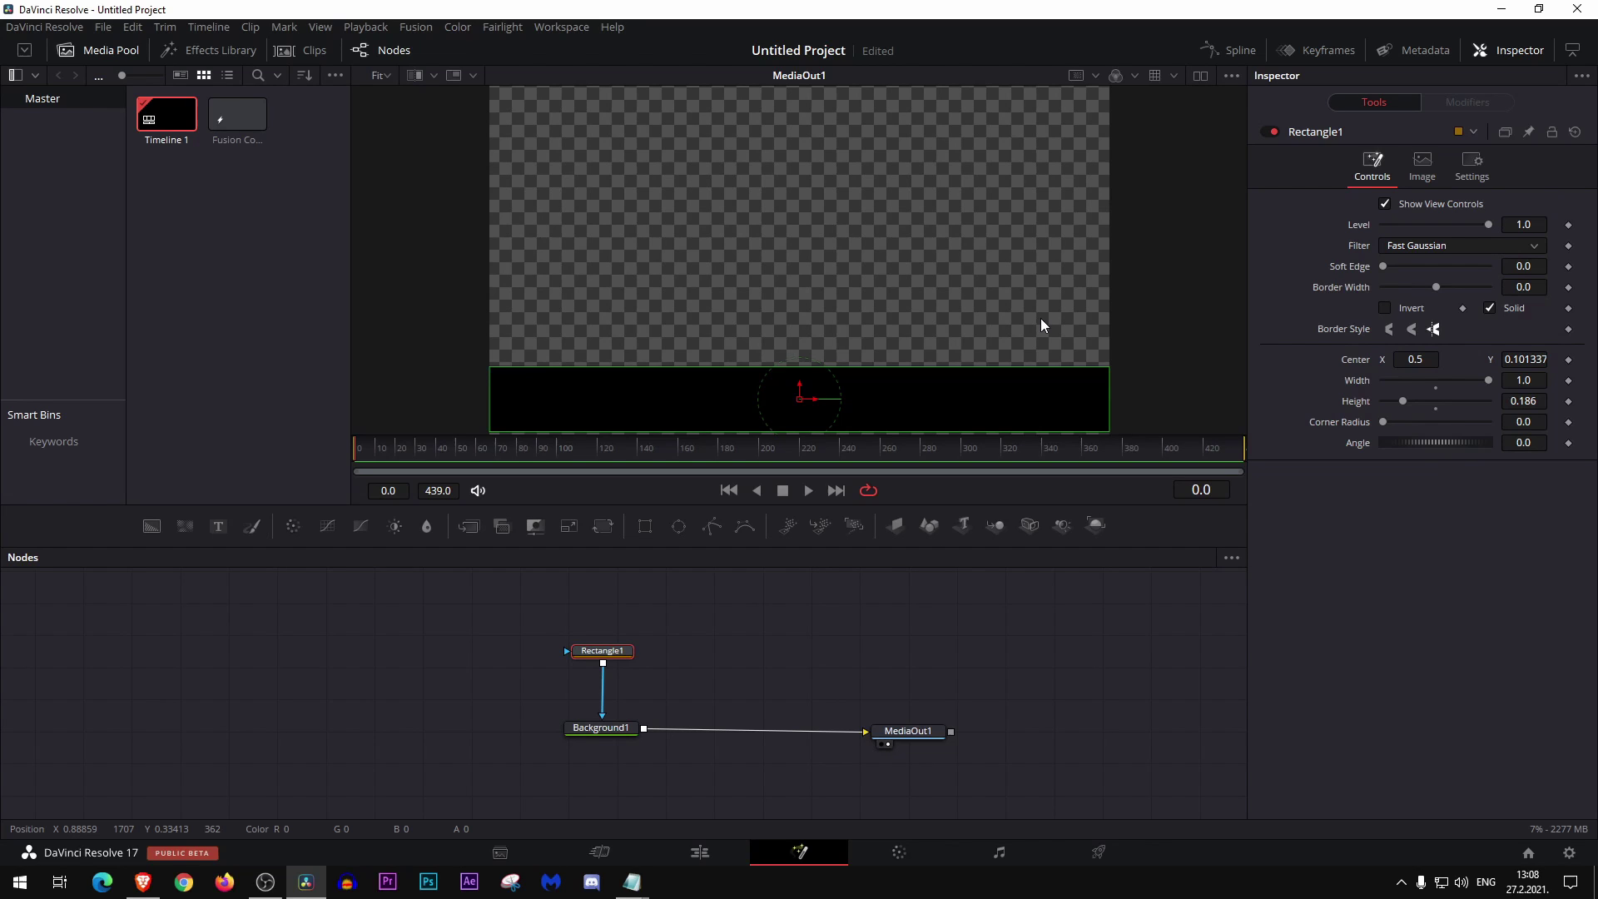
drag(642, 627, 533, 742)
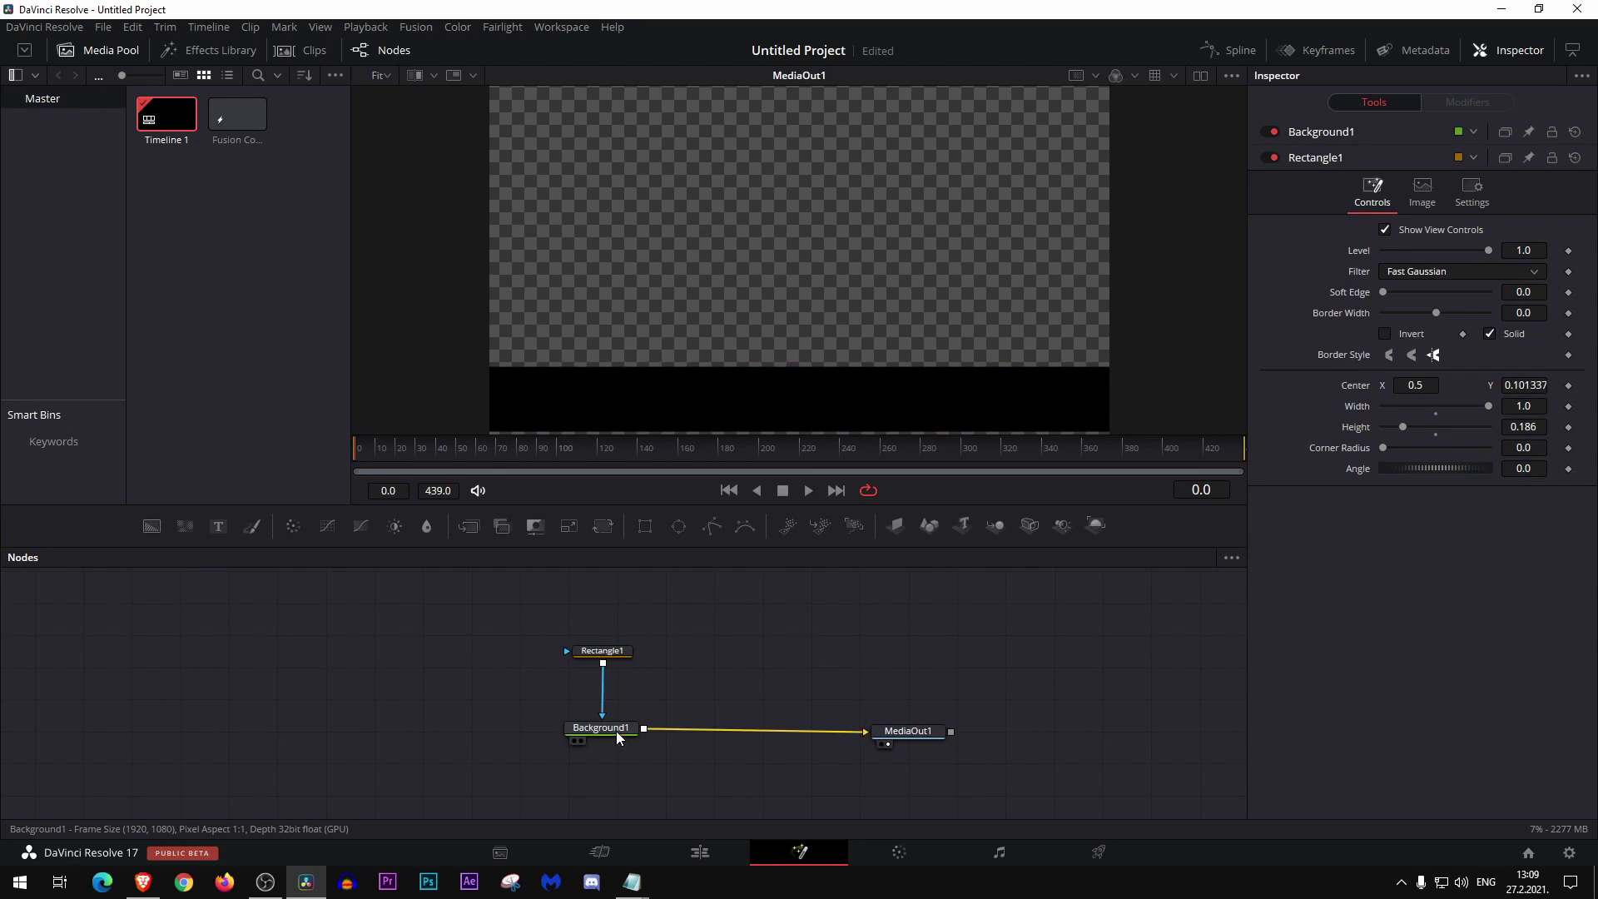
Insert a Merge before MediaOut1 and paste the rectangle and background copies into its foreground
scroll(616, 731, down, 1)
click(541, 633)
drag(470, 531, 717, 703)
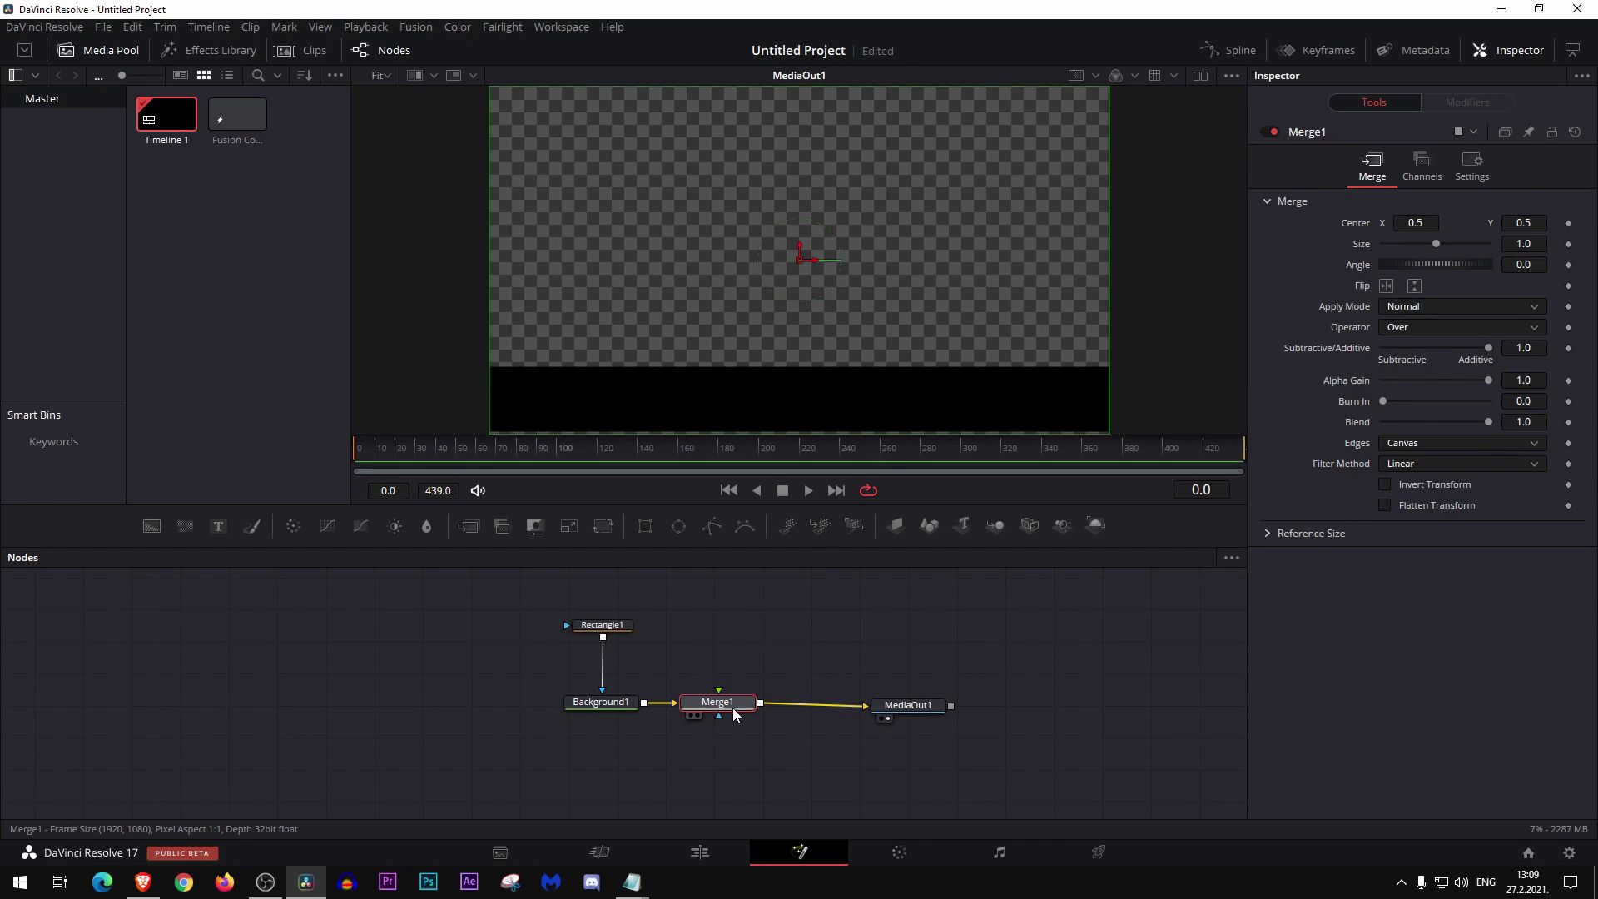
key(ctrl+v)
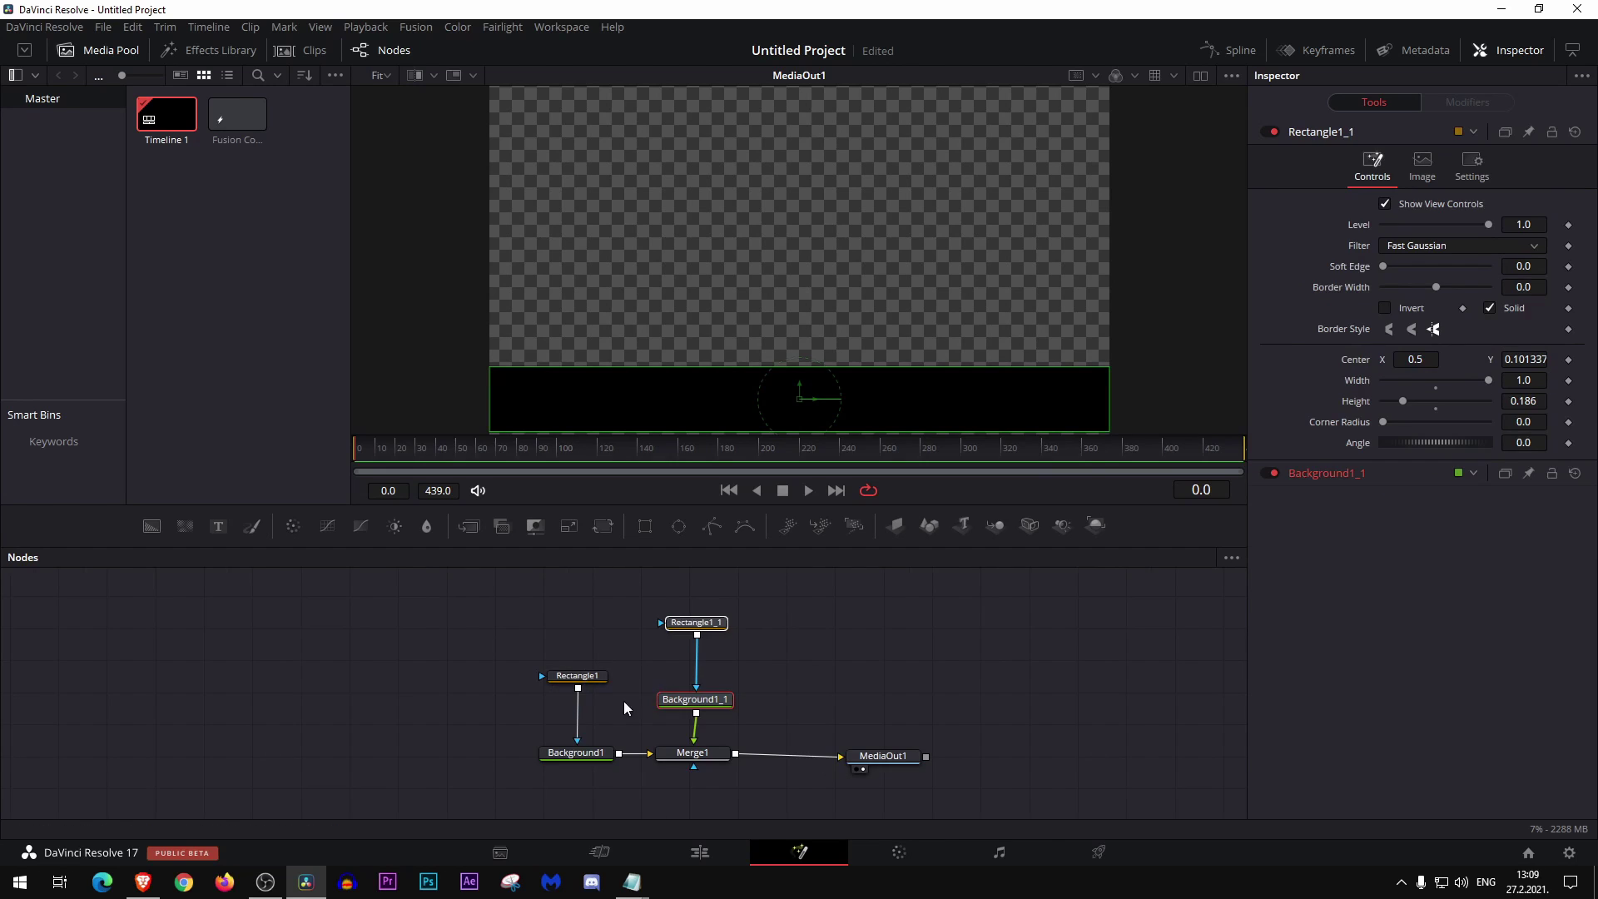
Rearrange the nodes and insert a Transform between Background1_1 and Merge1
drag(624, 645, 539, 752)
drag(695, 699, 692, 684)
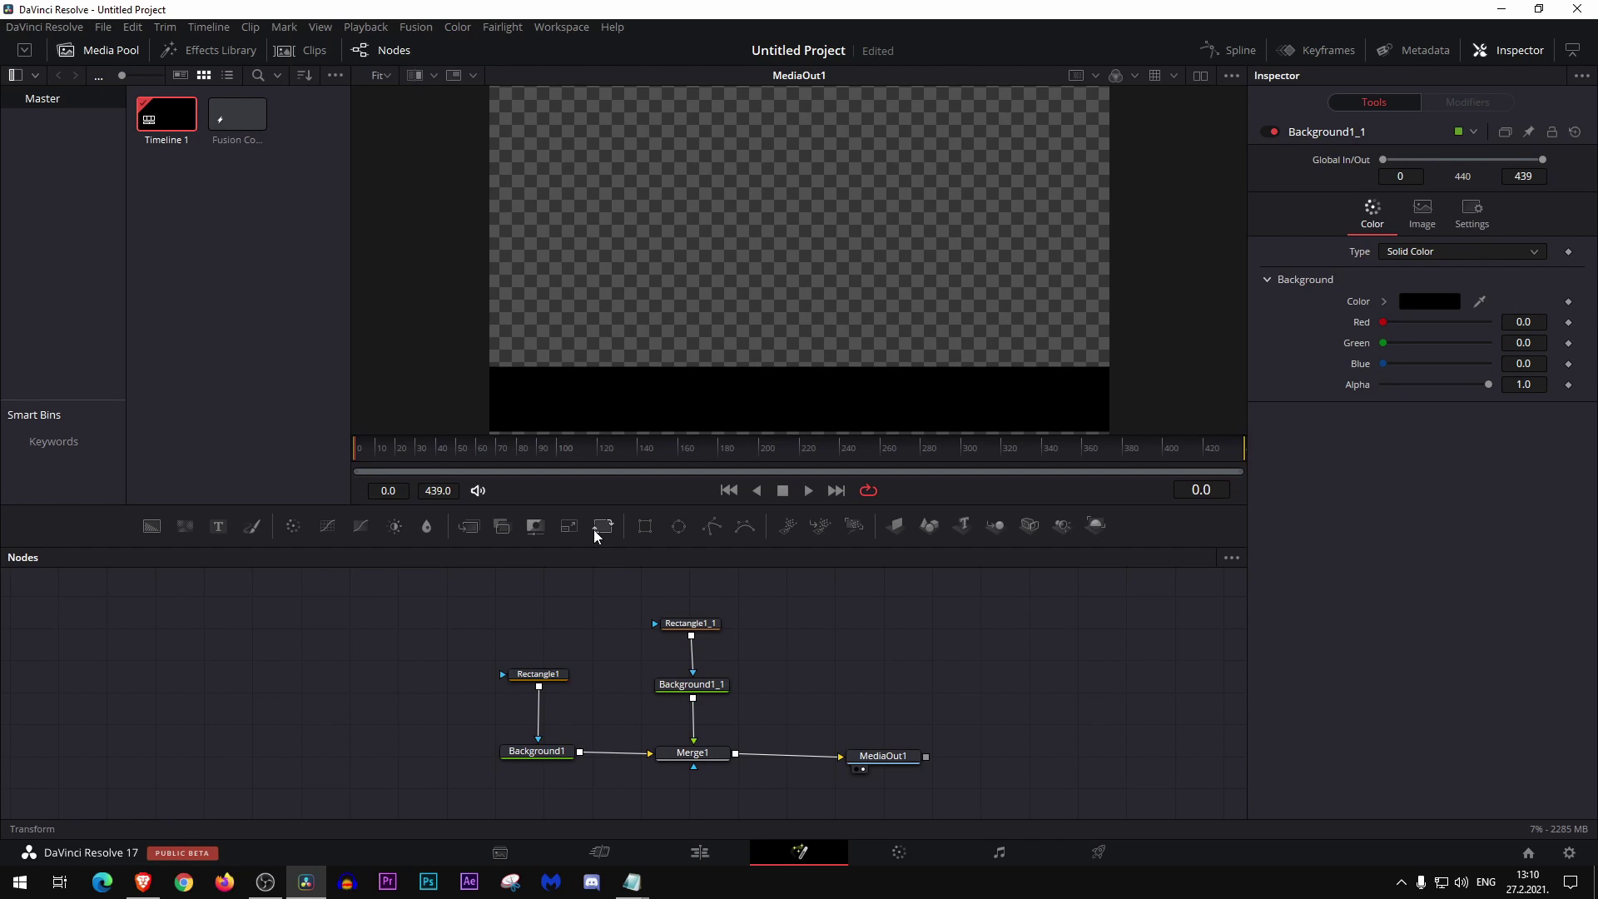
drag(596, 527, 703, 729)
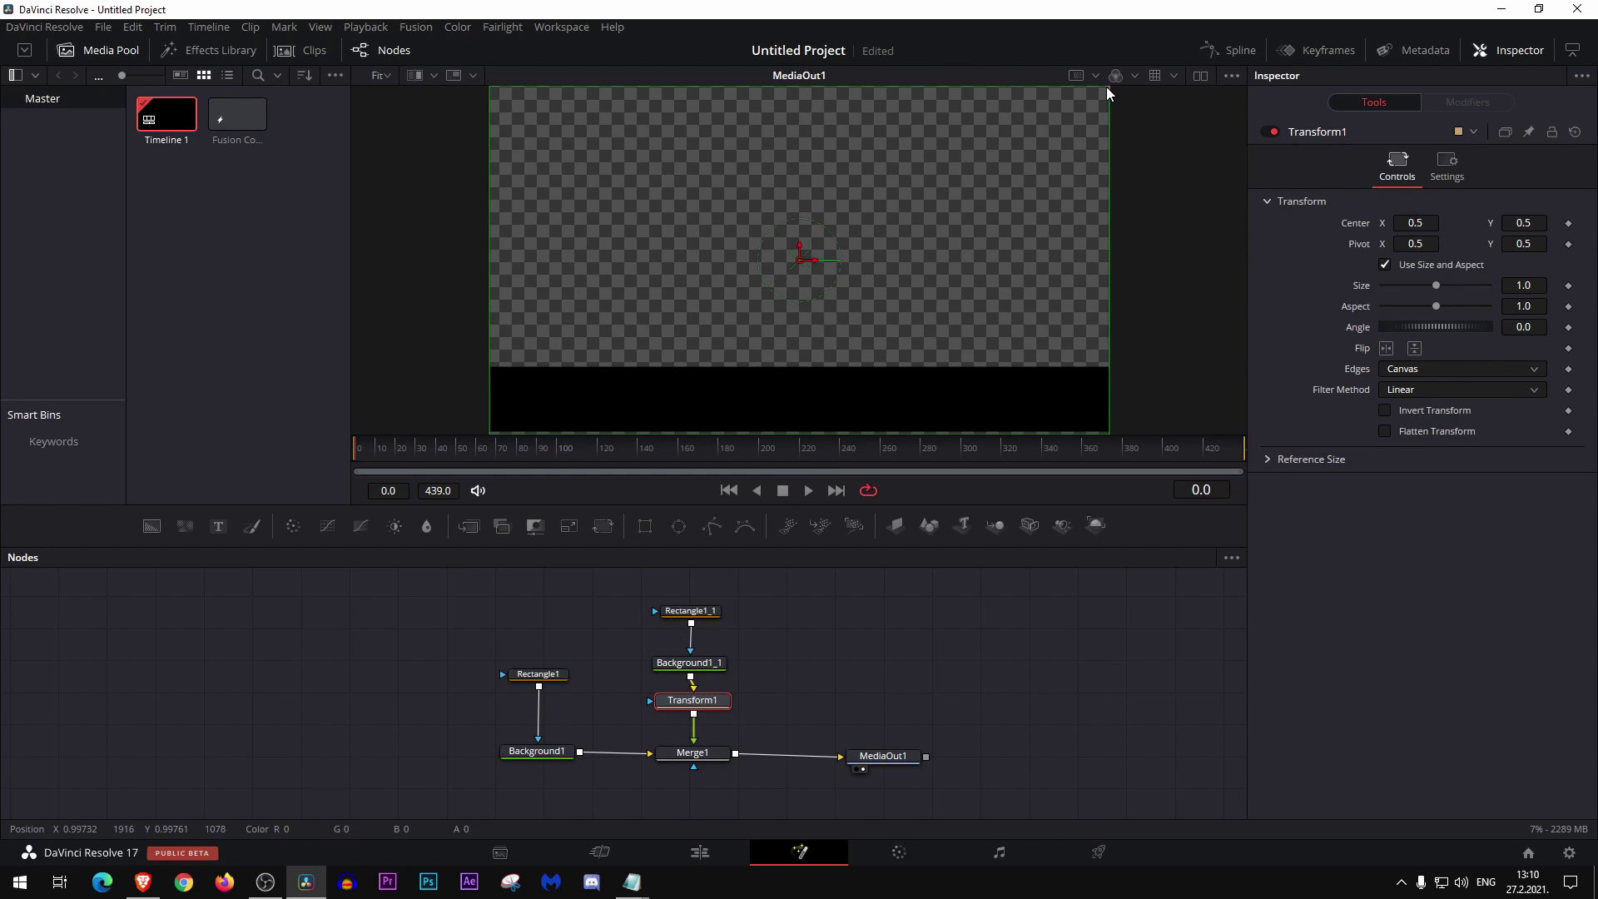
Shrink the copied bar slightly to Transform1 Size 0.966587 and select Background1_1
drag(1107, 87, 1099, 93)
drag(803, 266, 799, 271)
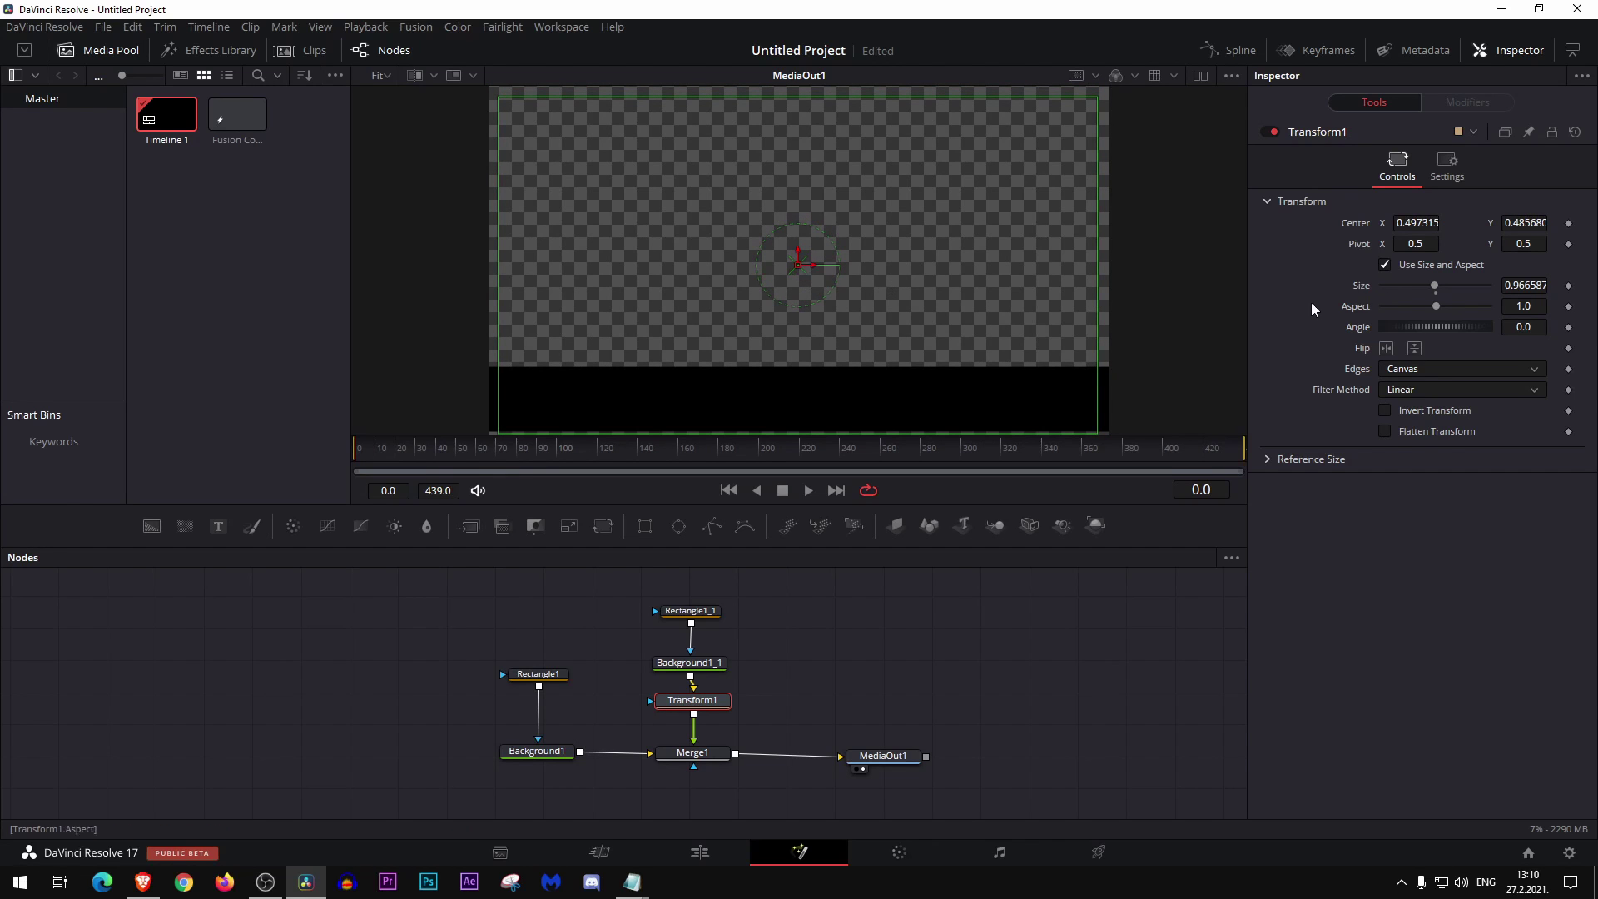
click(689, 662)
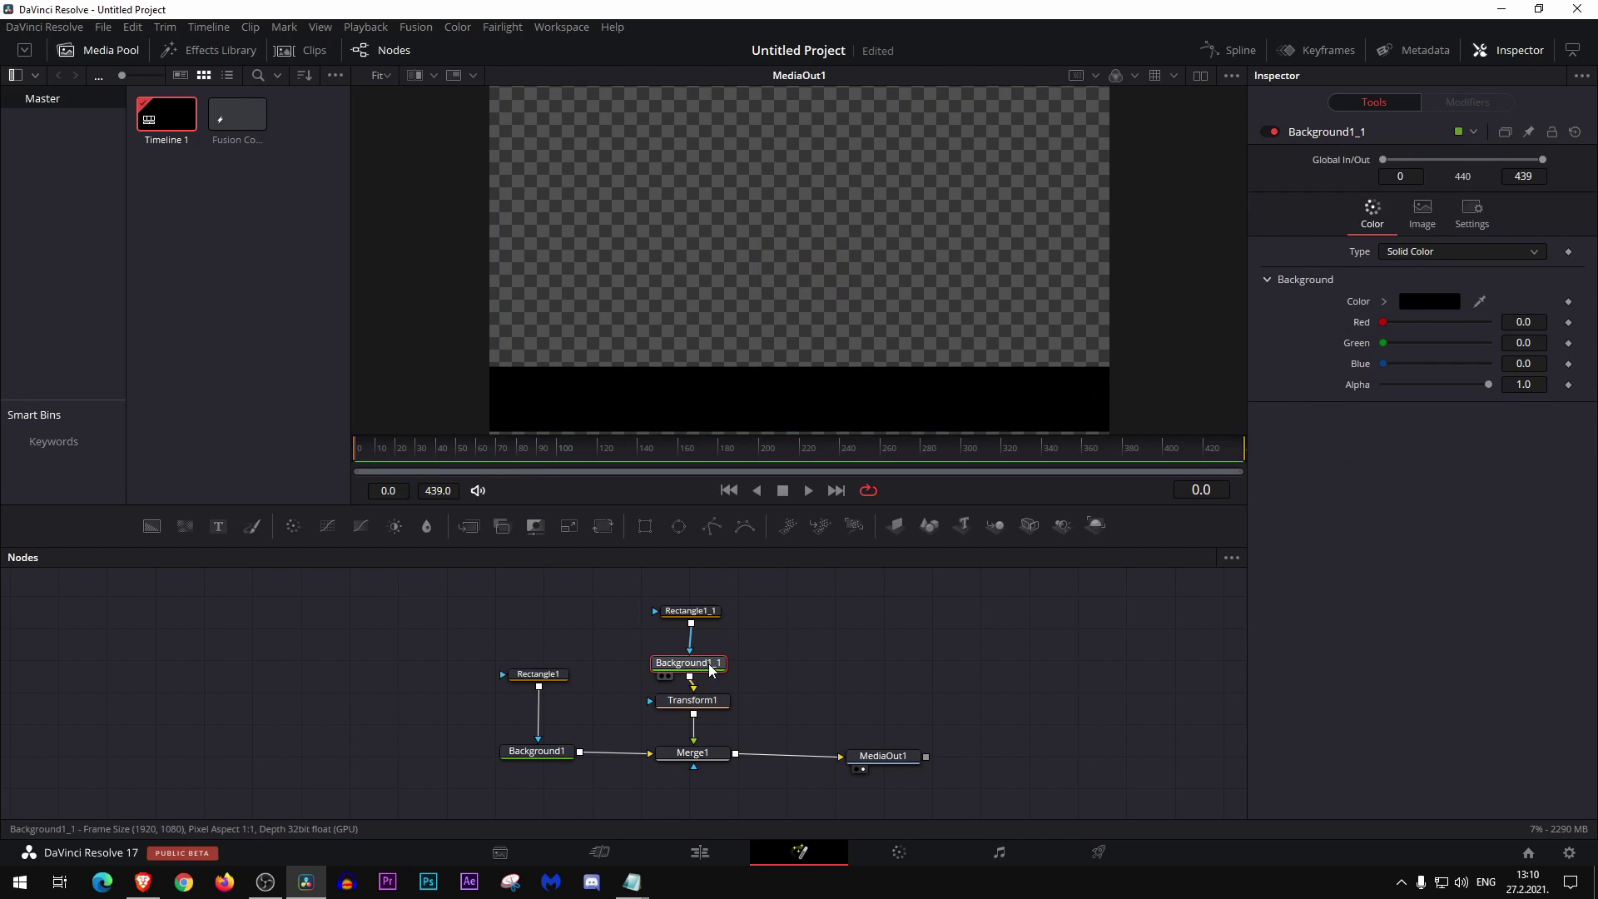
Set Background1_1's gradient type to Square
click(1452, 301)
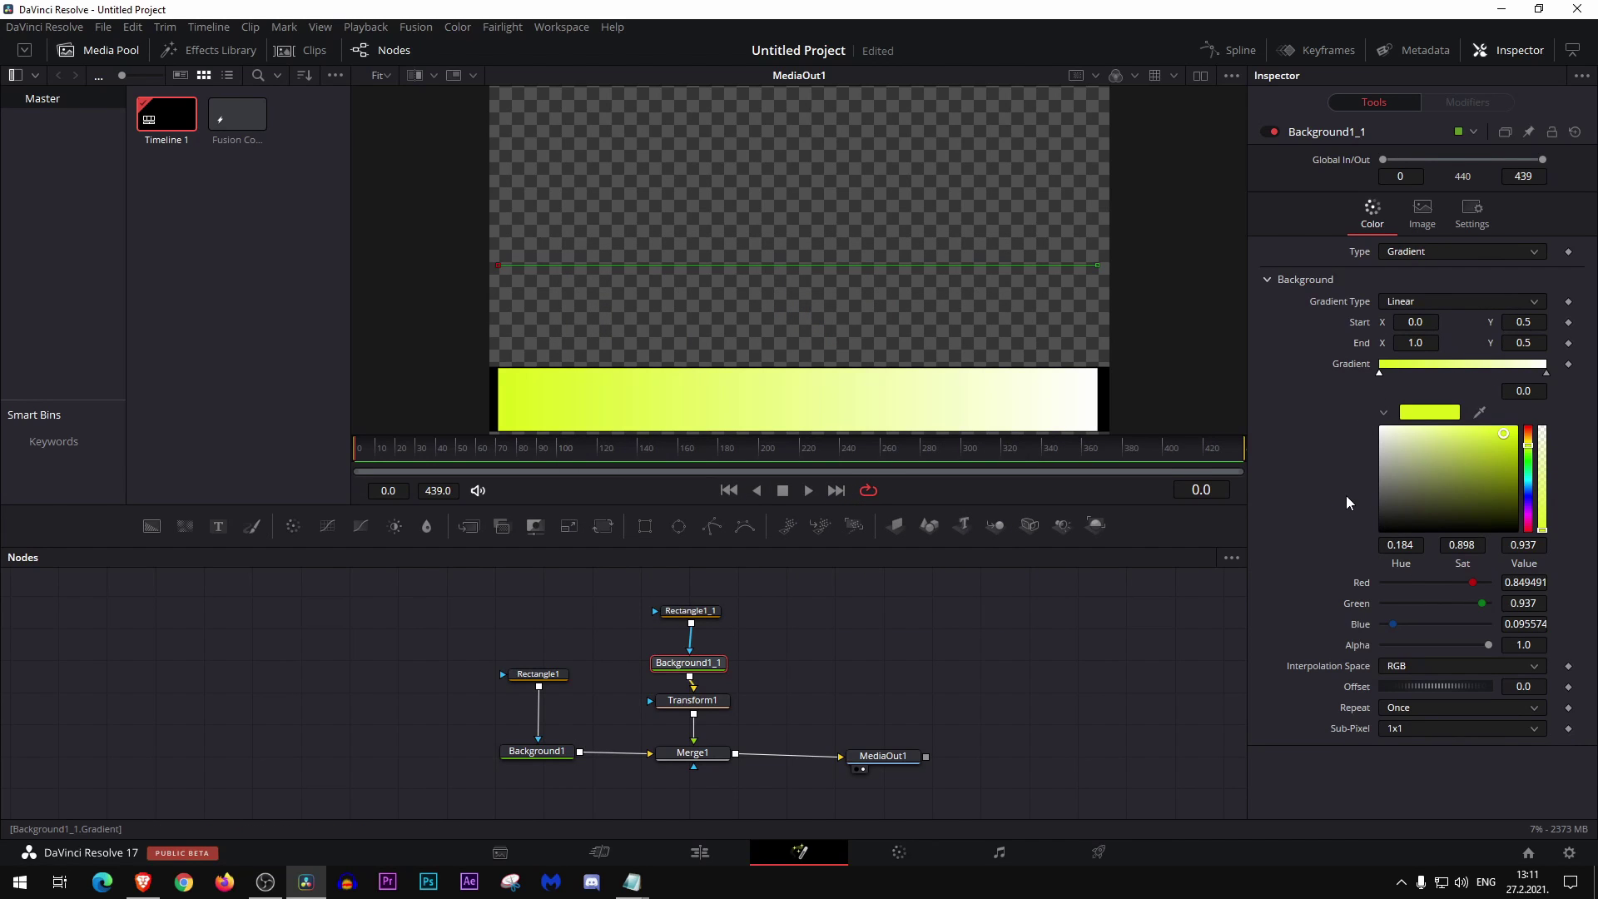
click(1415, 301)
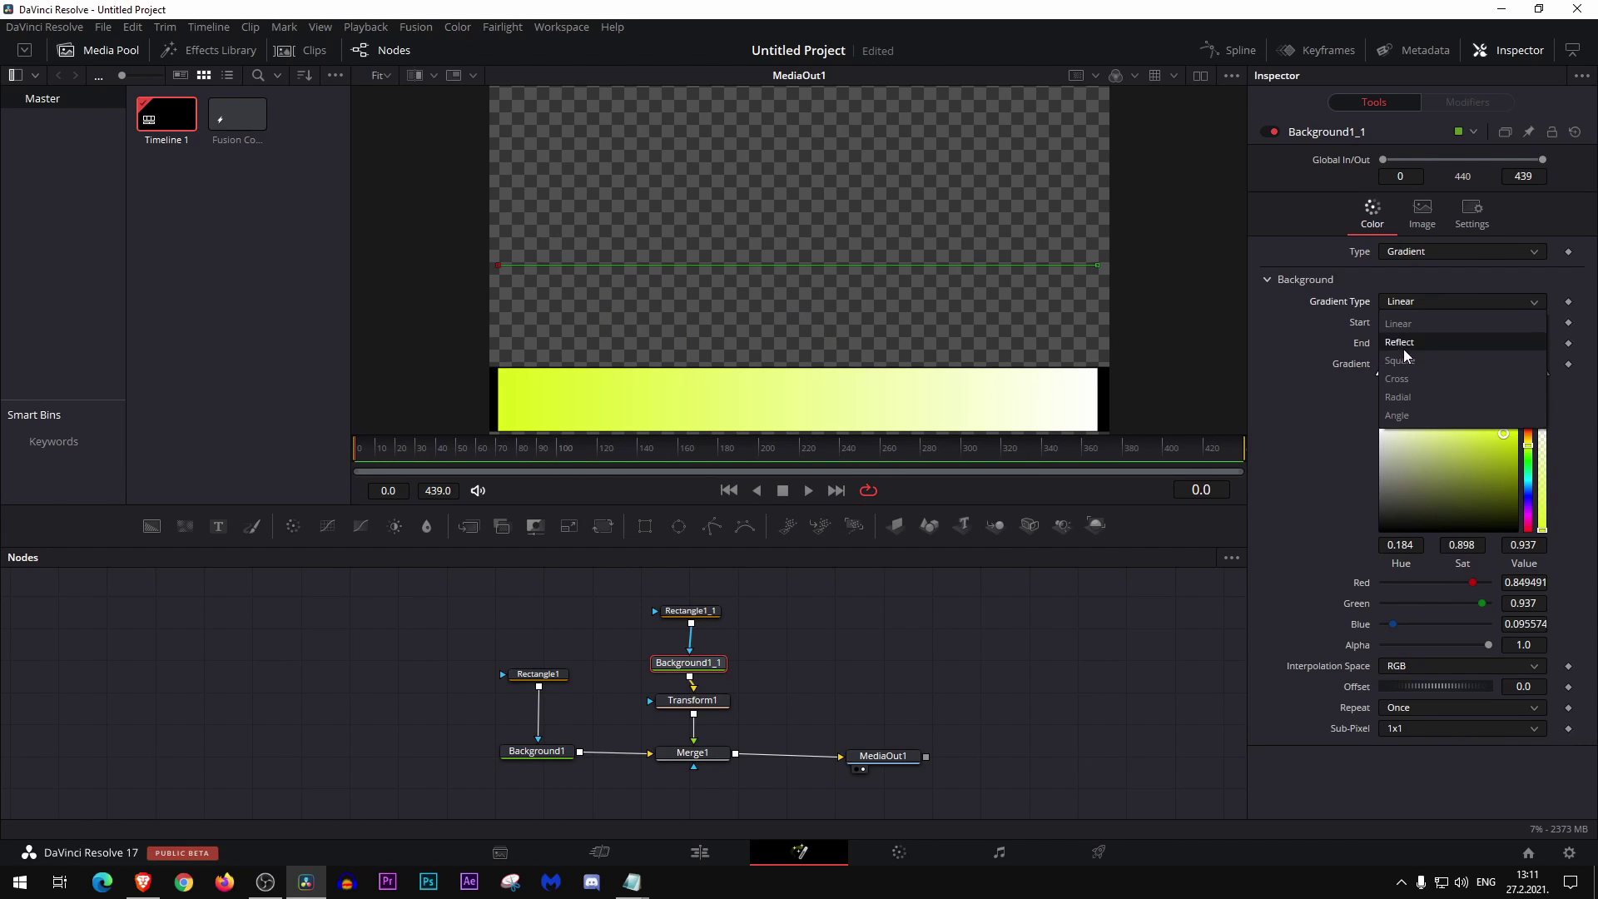
click(1416, 293)
click(1415, 300)
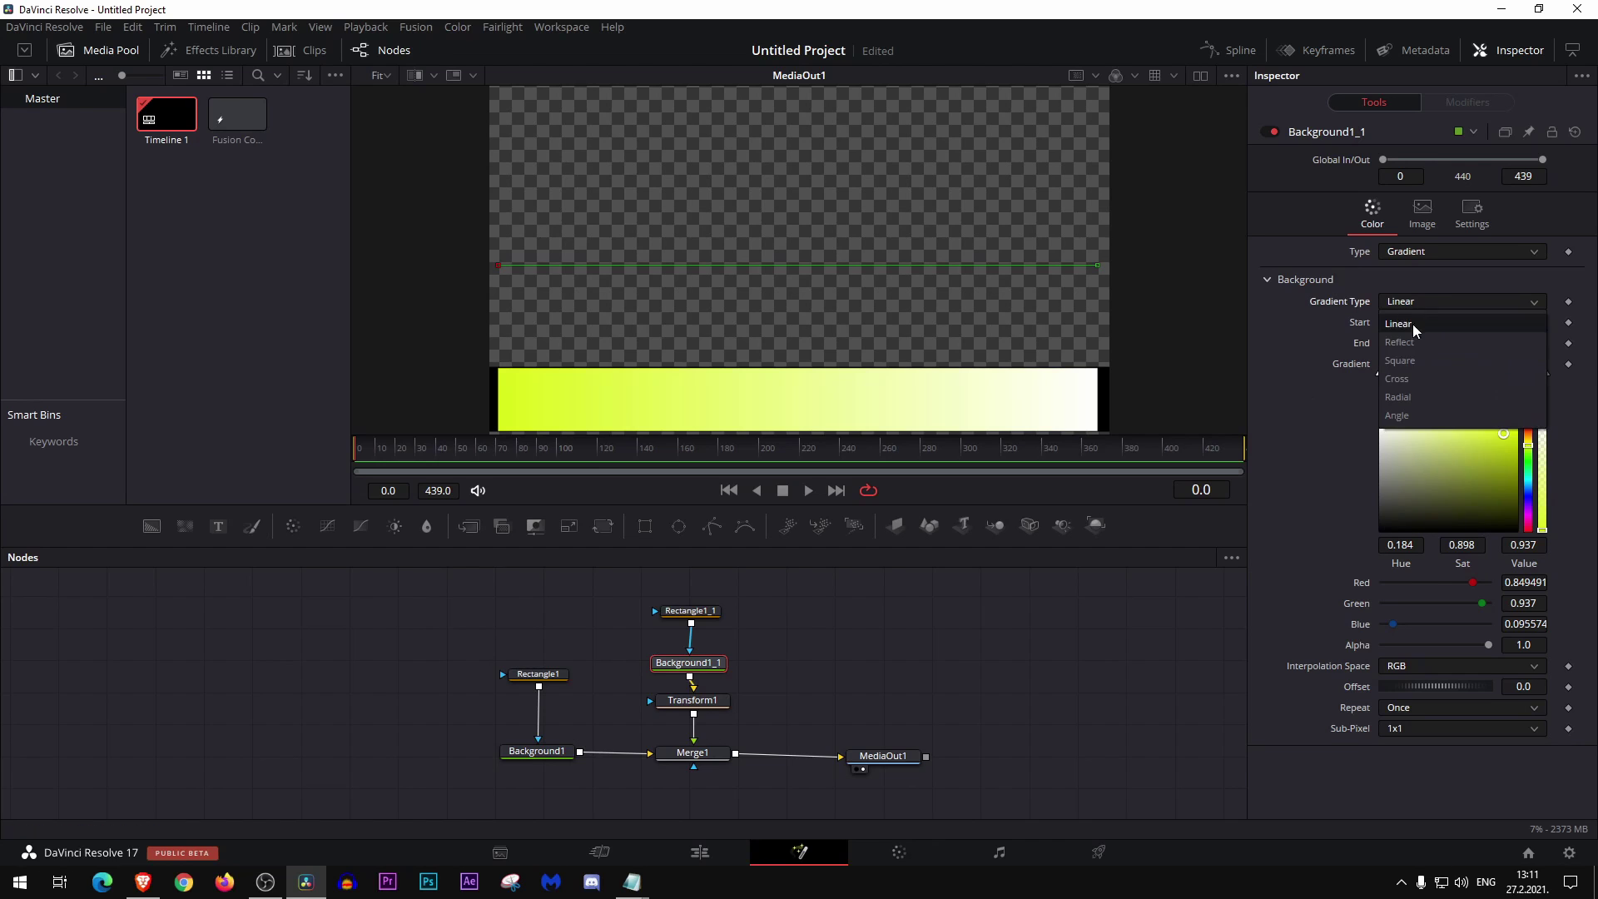
click(1435, 360)
click(690, 704)
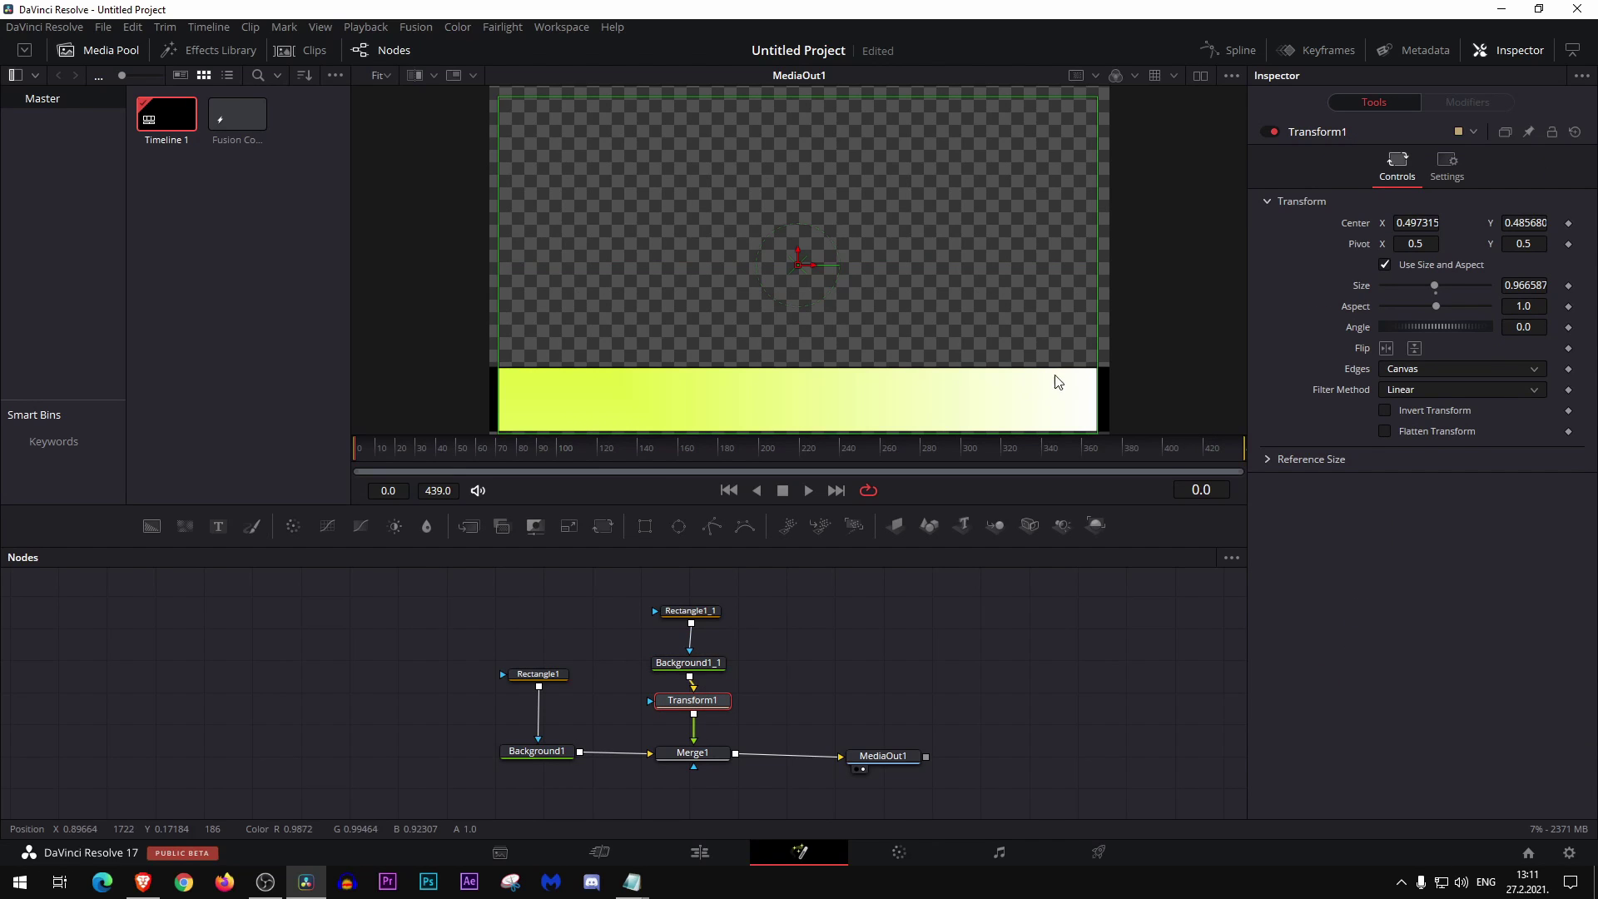
Shrink the gradient bar to Size 0.888734 and make Rectangle1 non-solid
drag(1095, 96, 1072, 125)
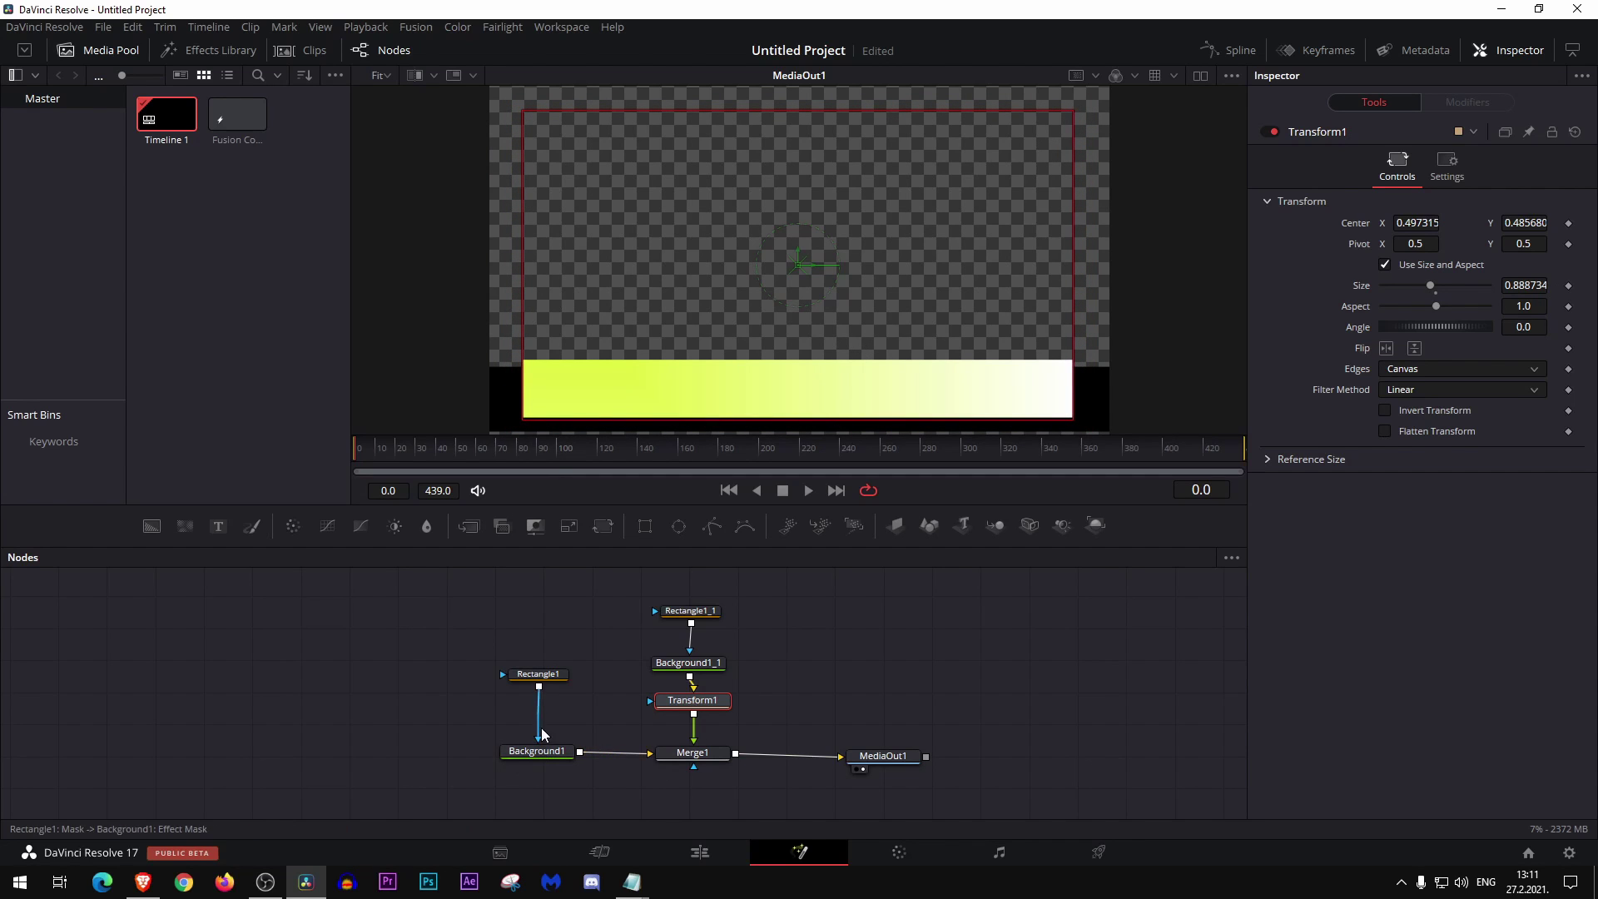
click(553, 673)
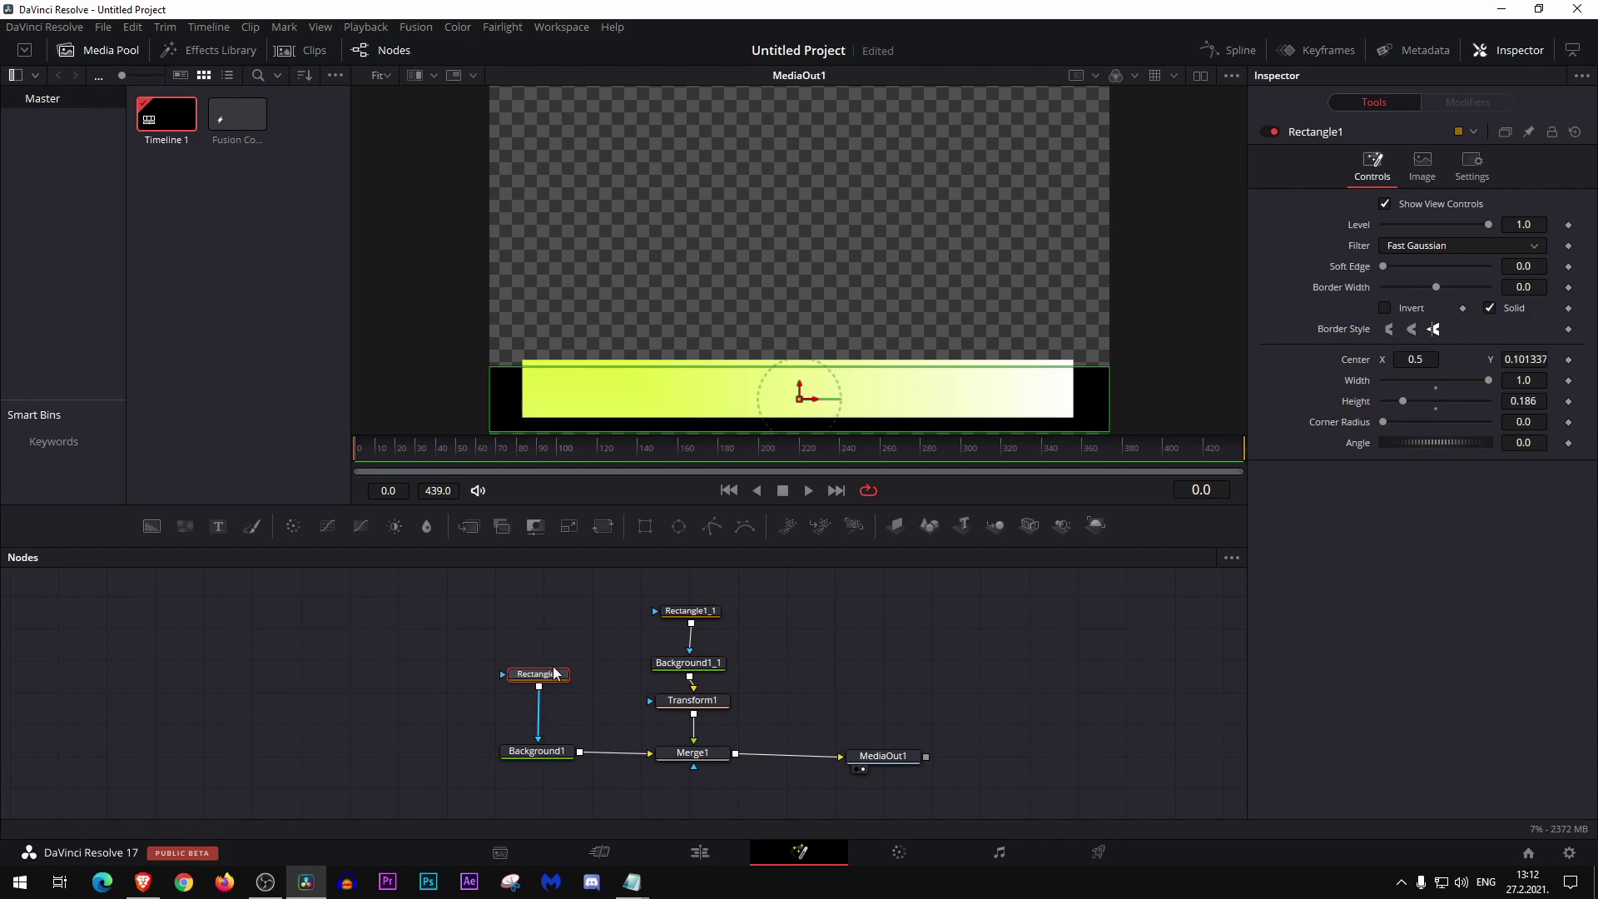
click(1490, 309)
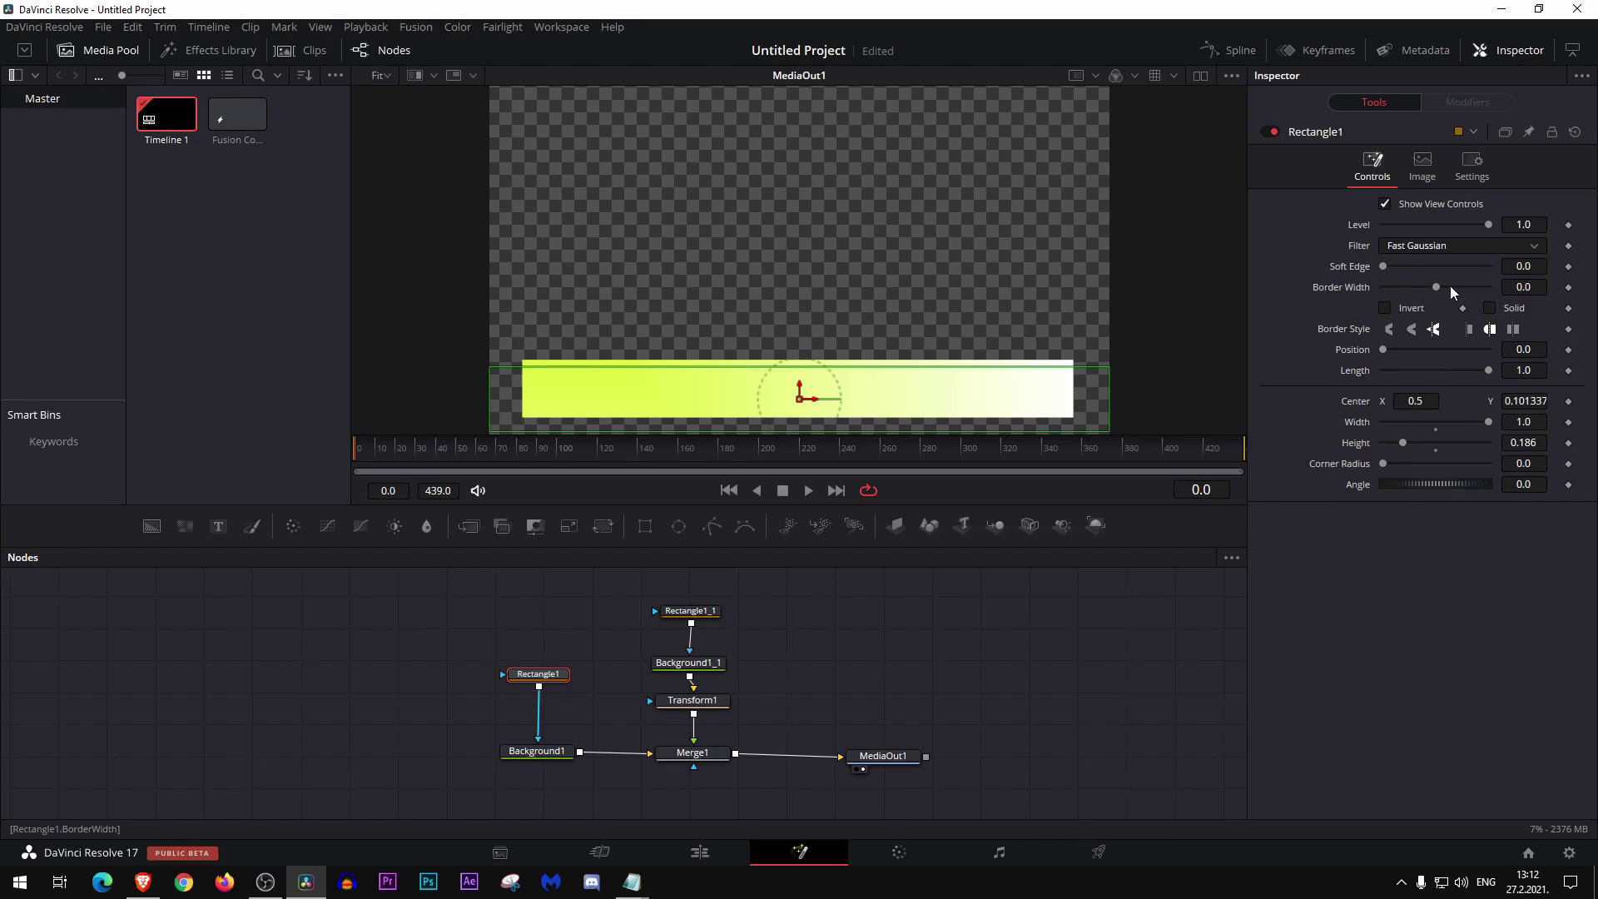
Give the Rectangle1 outline Border Width 0.006 and Width 0.984
drag(1435, 288, 1438, 288)
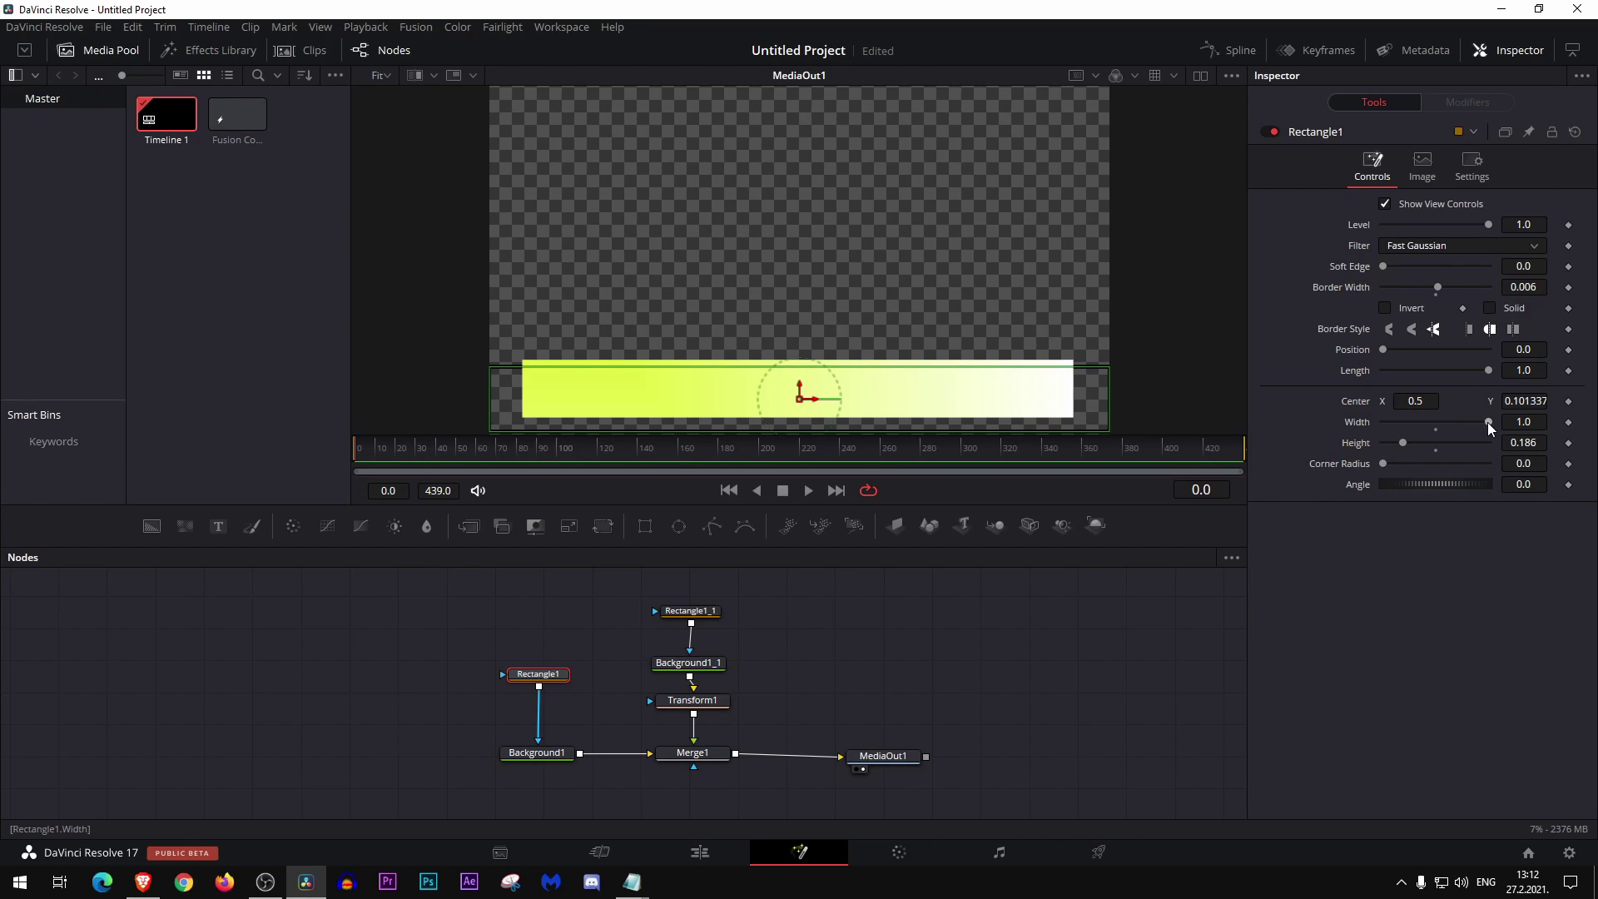
drag(1487, 422, 1486, 422)
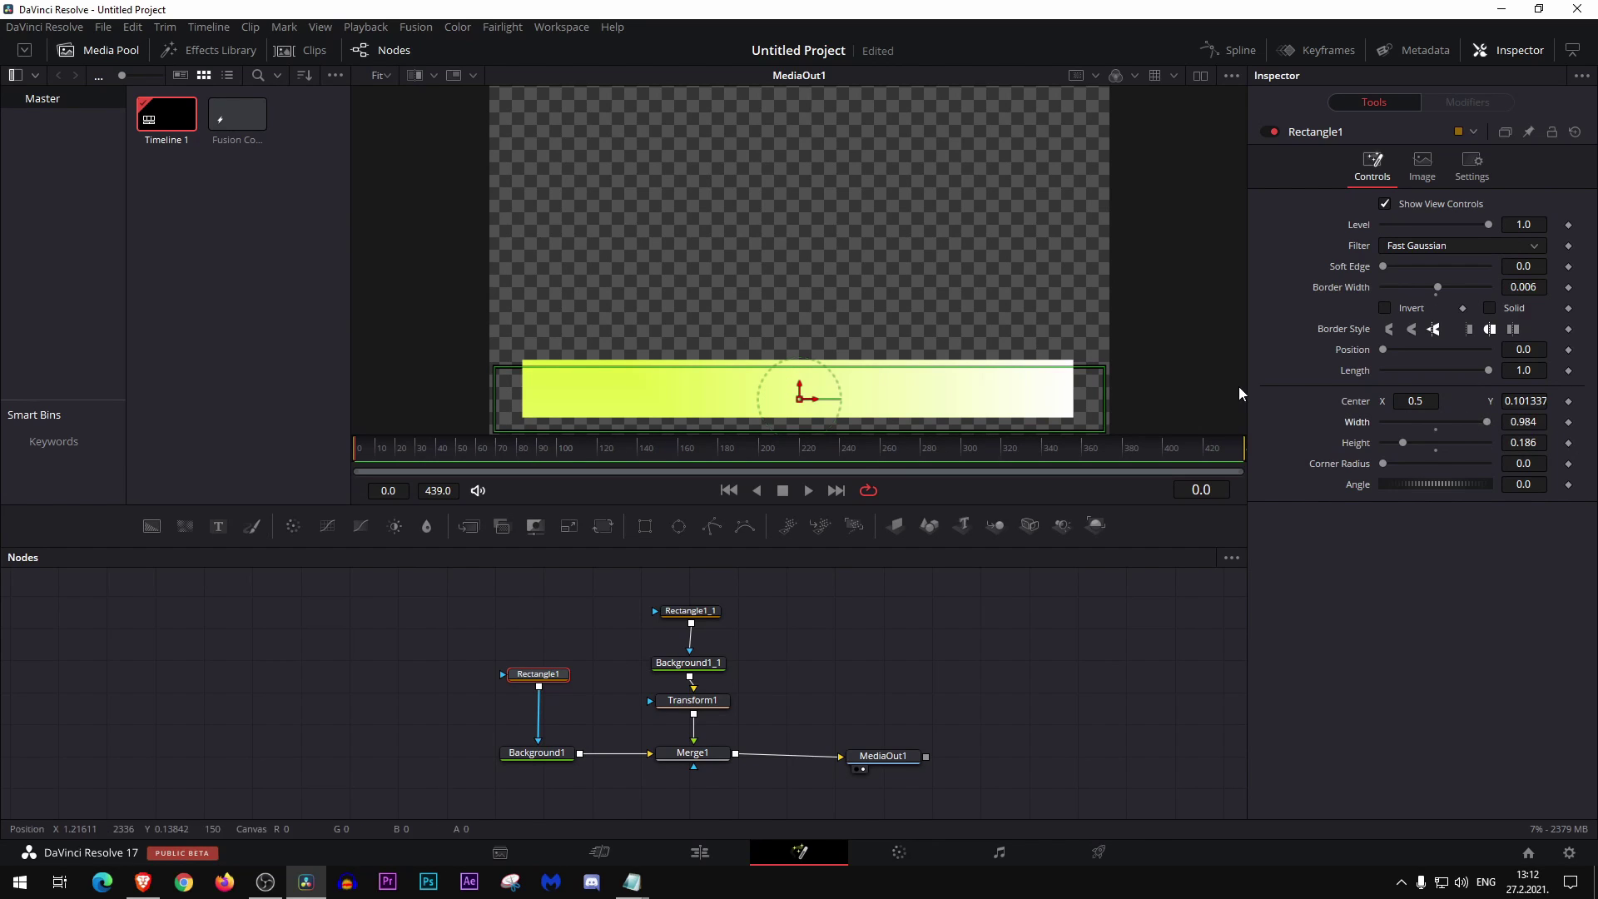
mouse_move(745, 582)
mouse_down()
mouse_move(659, 644)
mouse_move(649, 724)
mouse_up()
Lower the gradient bar to Center Y 0.461813 and shrink it to Size 0.812362
click(695, 613)
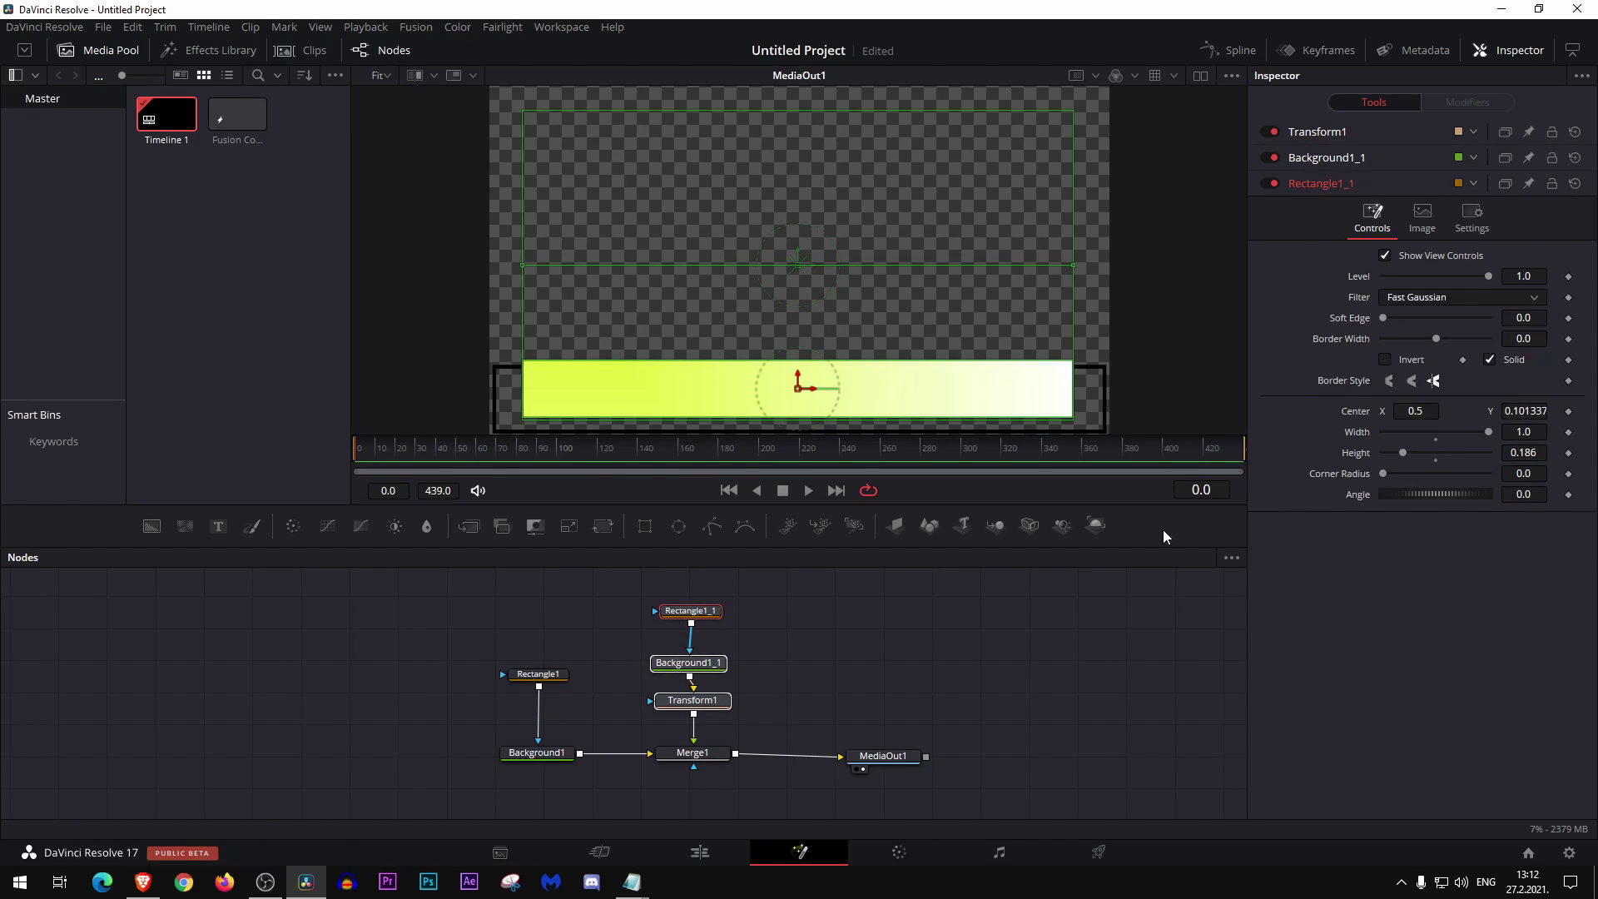
click(876, 663)
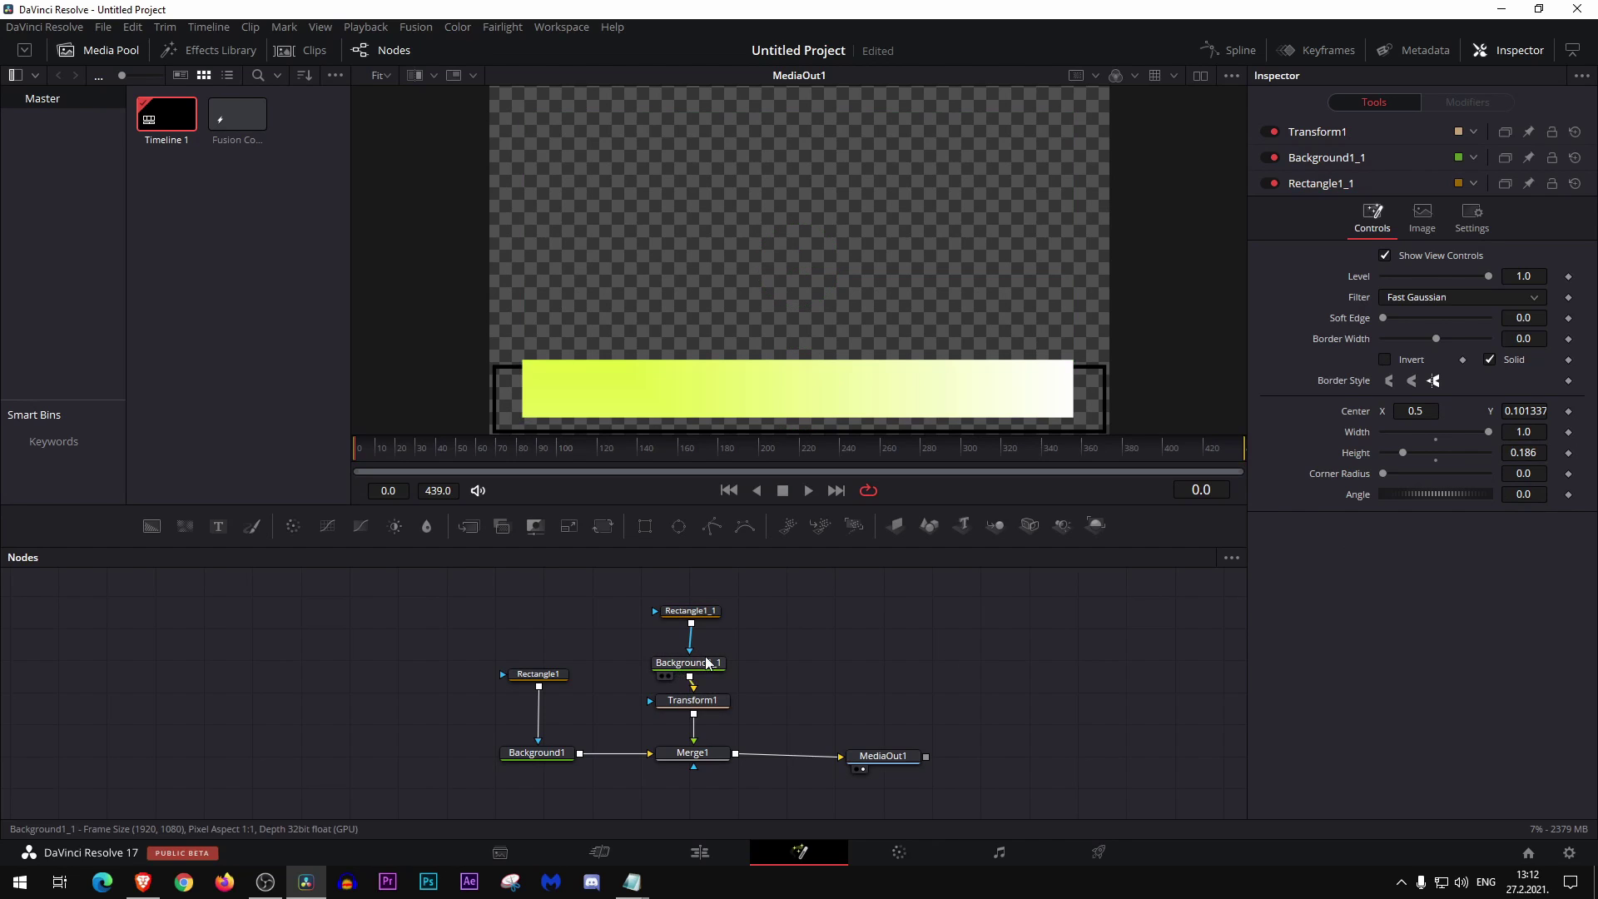
click(693, 700)
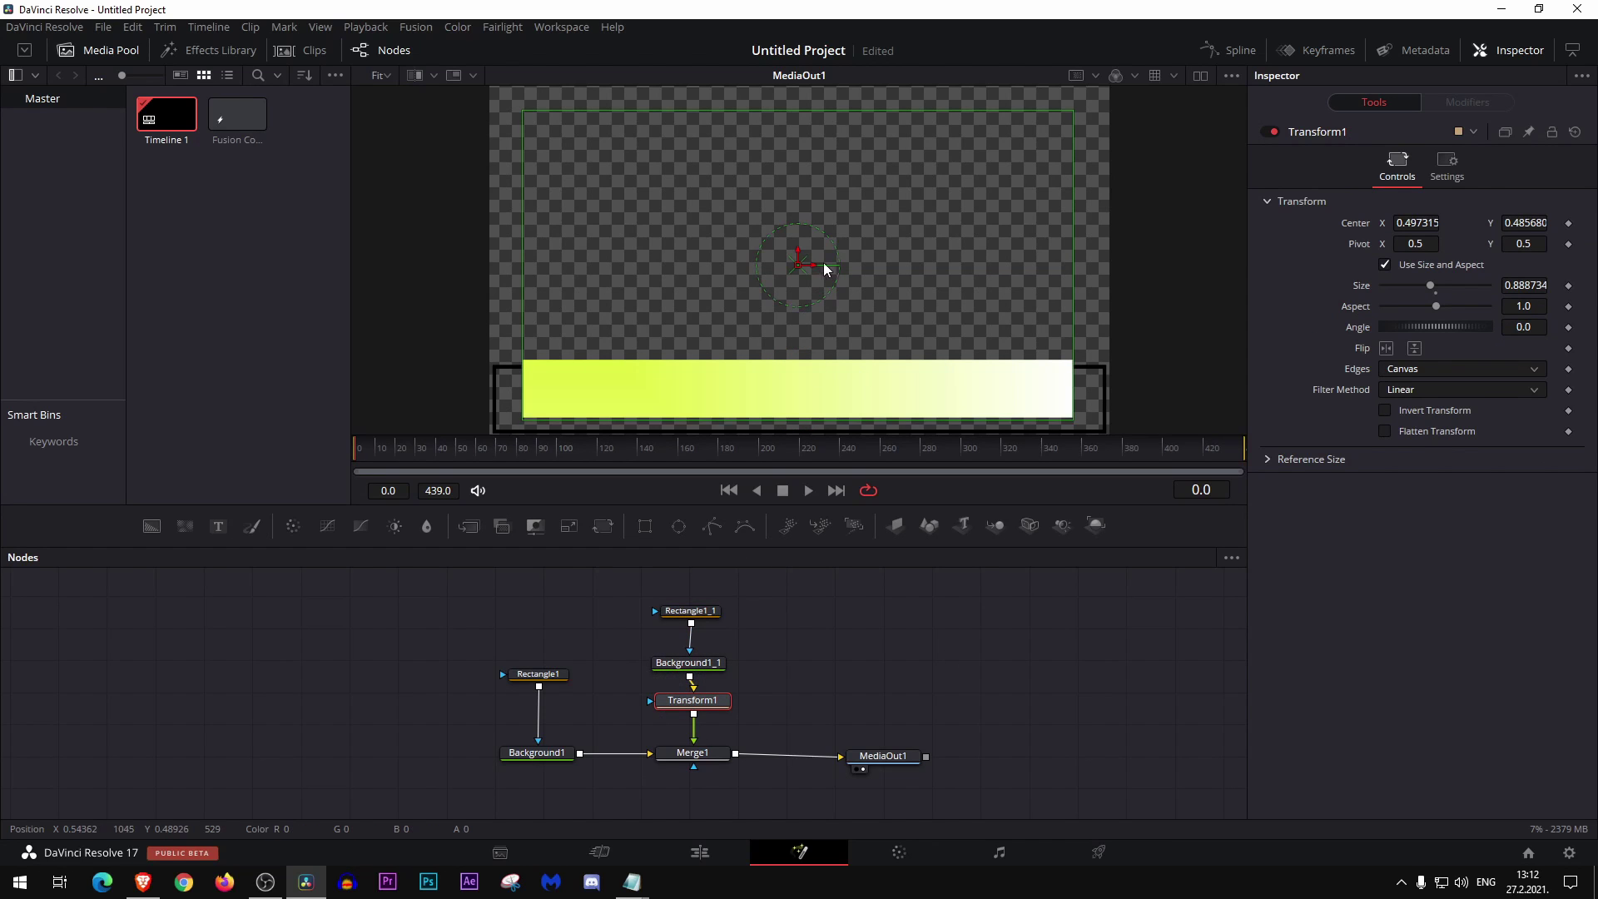
mouse_move(799, 267)
mouse_down()
mouse_move(754, 269)
mouse_move(806, 277)
mouse_move(775, 278)
mouse_up()
drag(901, 126, 946, 160)
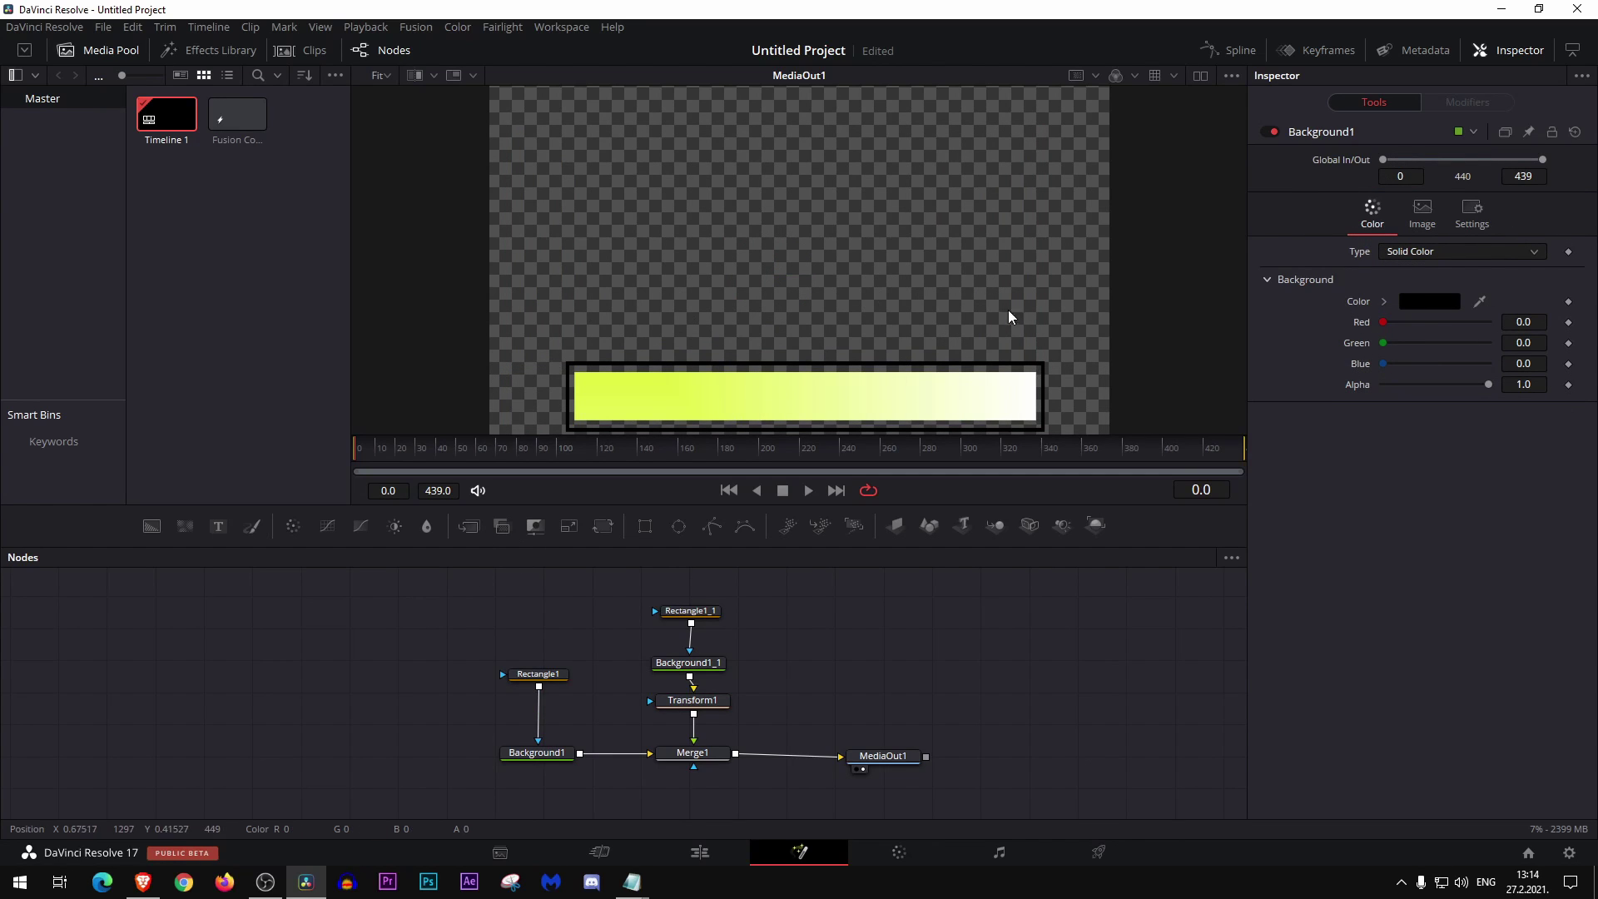
Set Background1's colour to orange-red #d34617 (R 0.827, G 0.275, B 0.090)
click(532, 751)
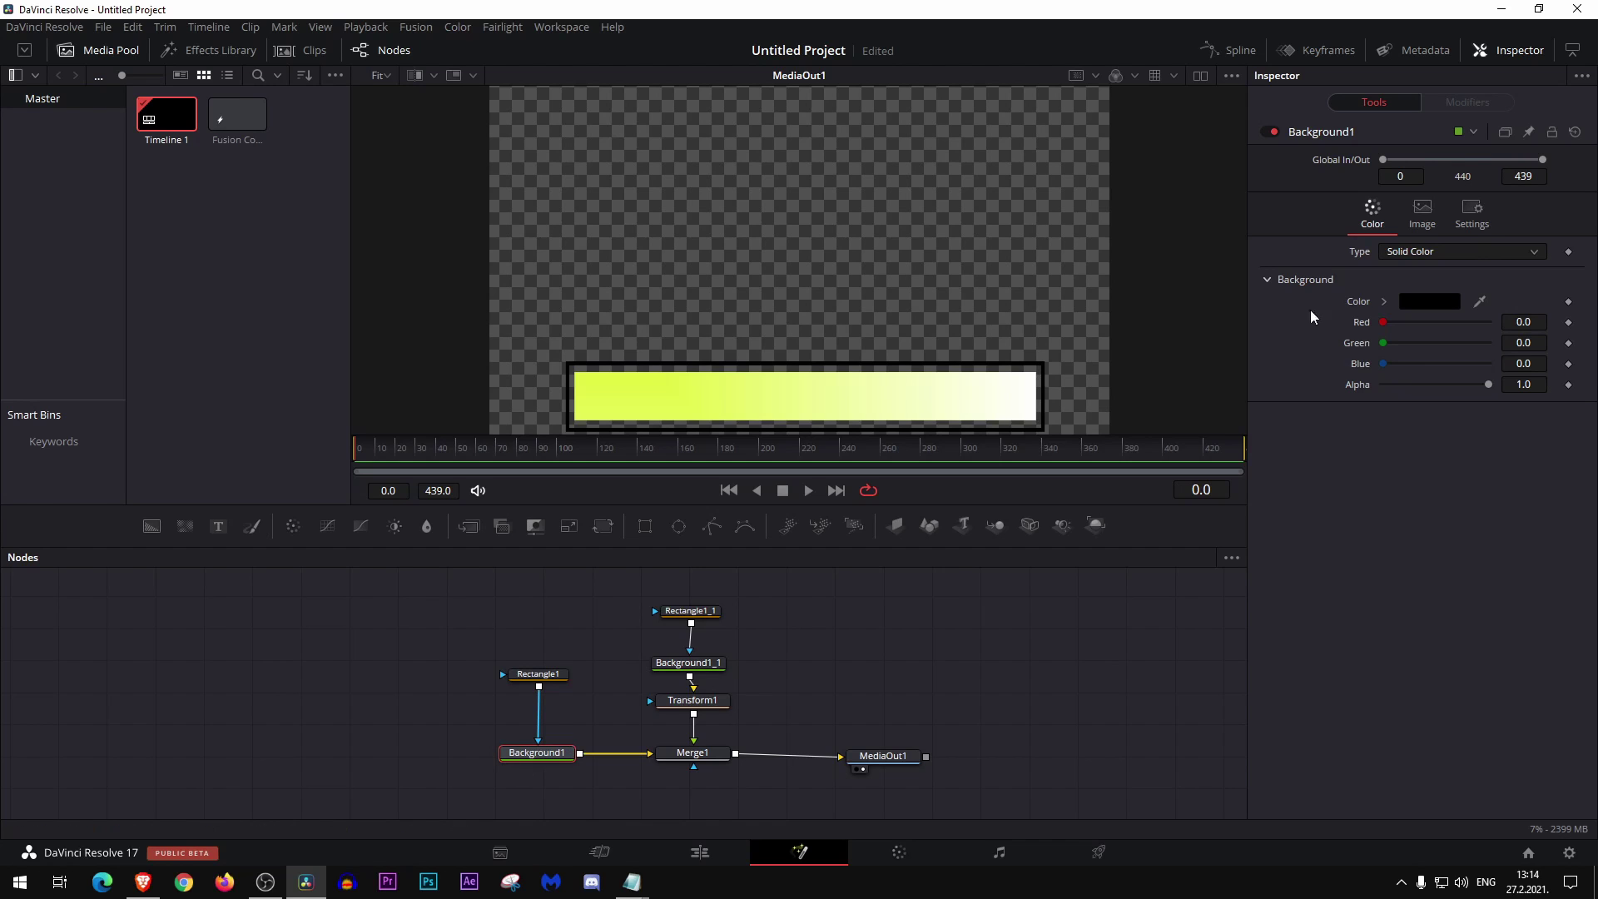
click(1406, 307)
click(880, 333)
drag(880, 333, 941, 291)
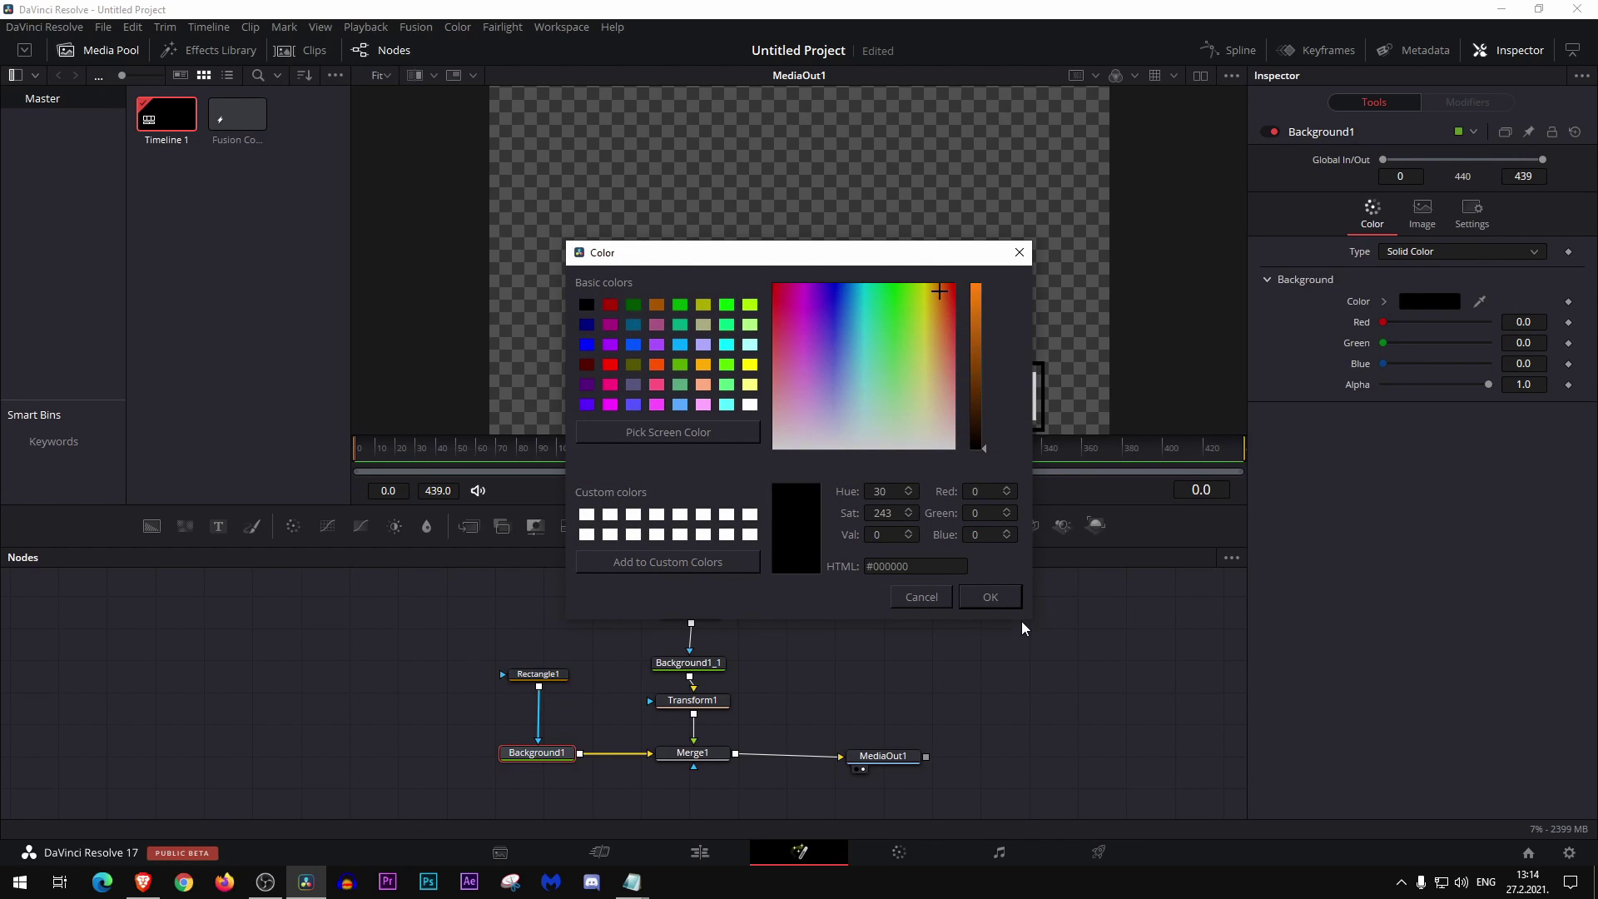
click(1008, 597)
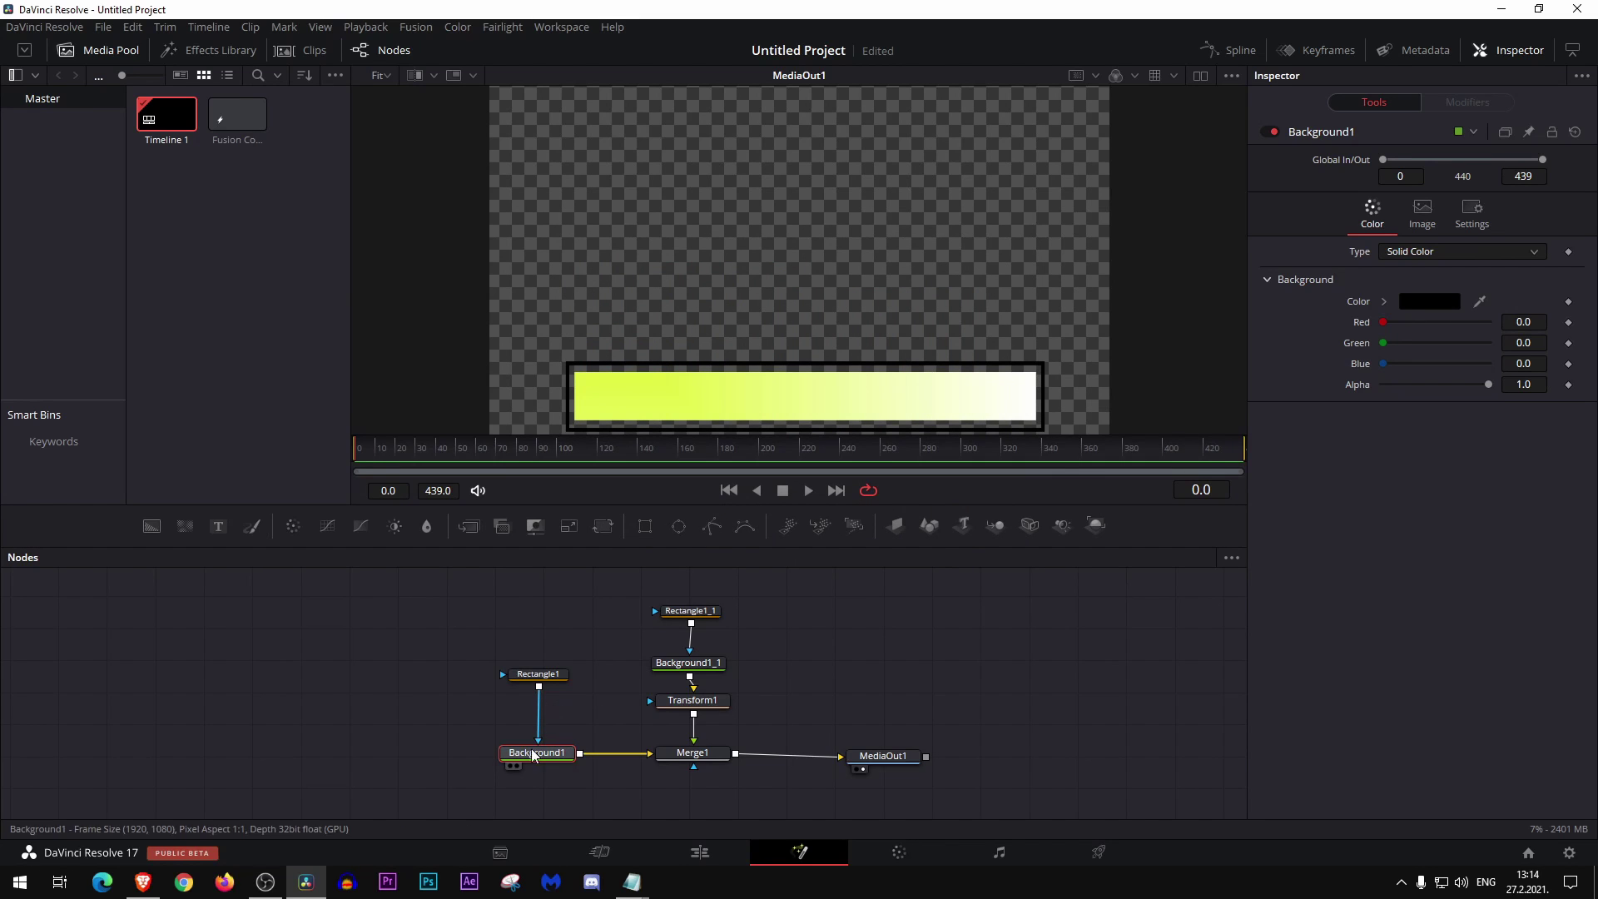
click(1411, 300)
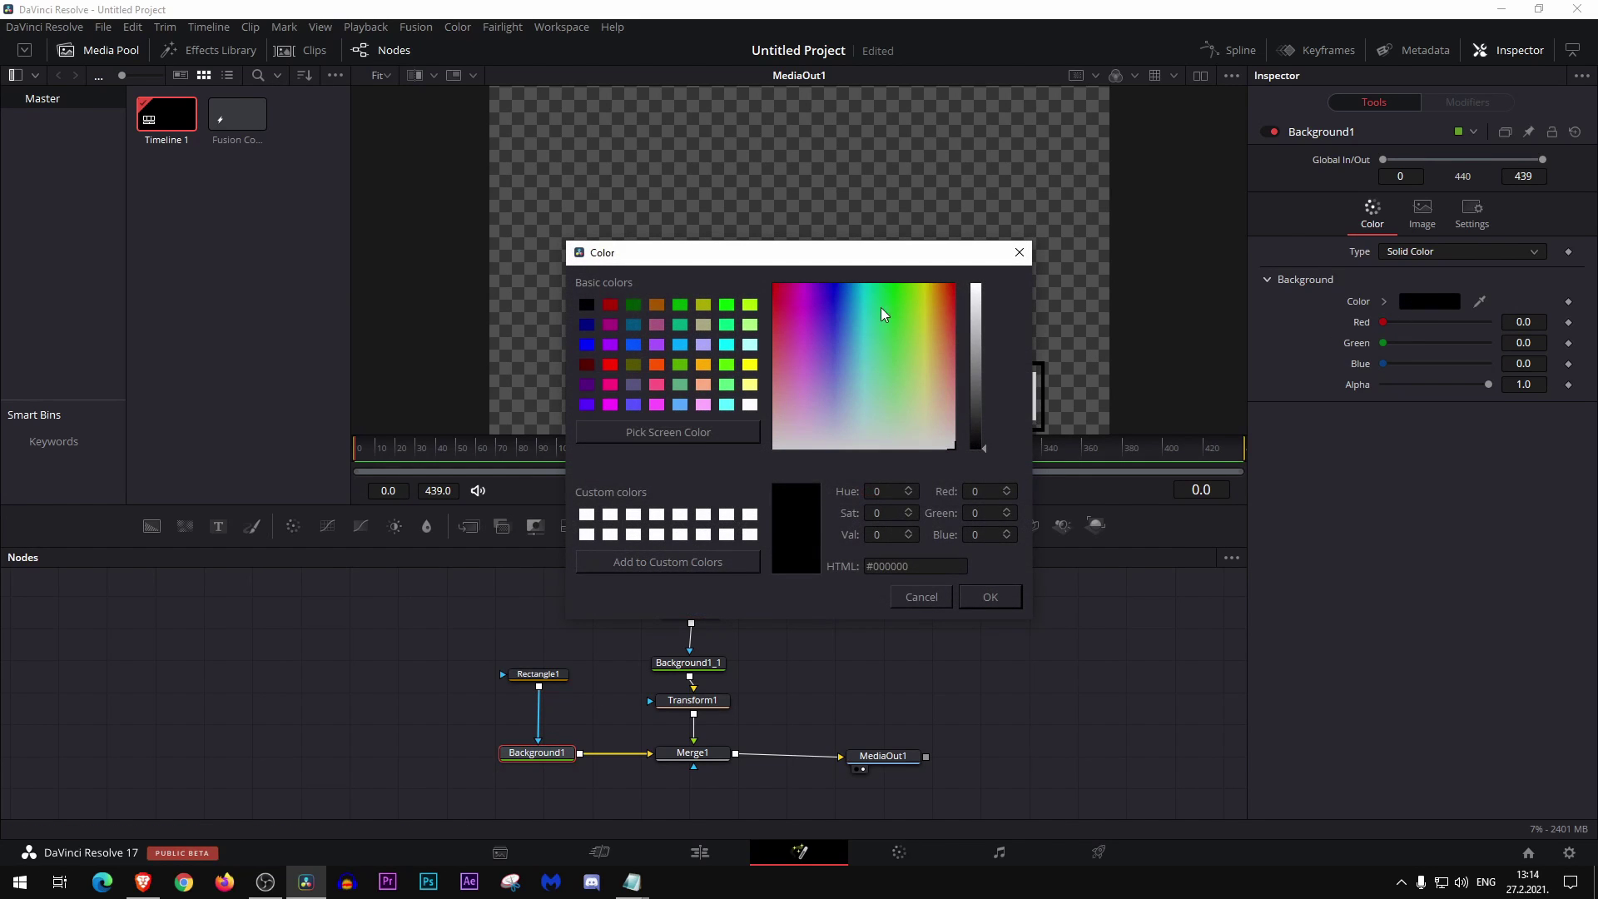
click(945, 302)
drag(984, 322, 981, 312)
click(991, 597)
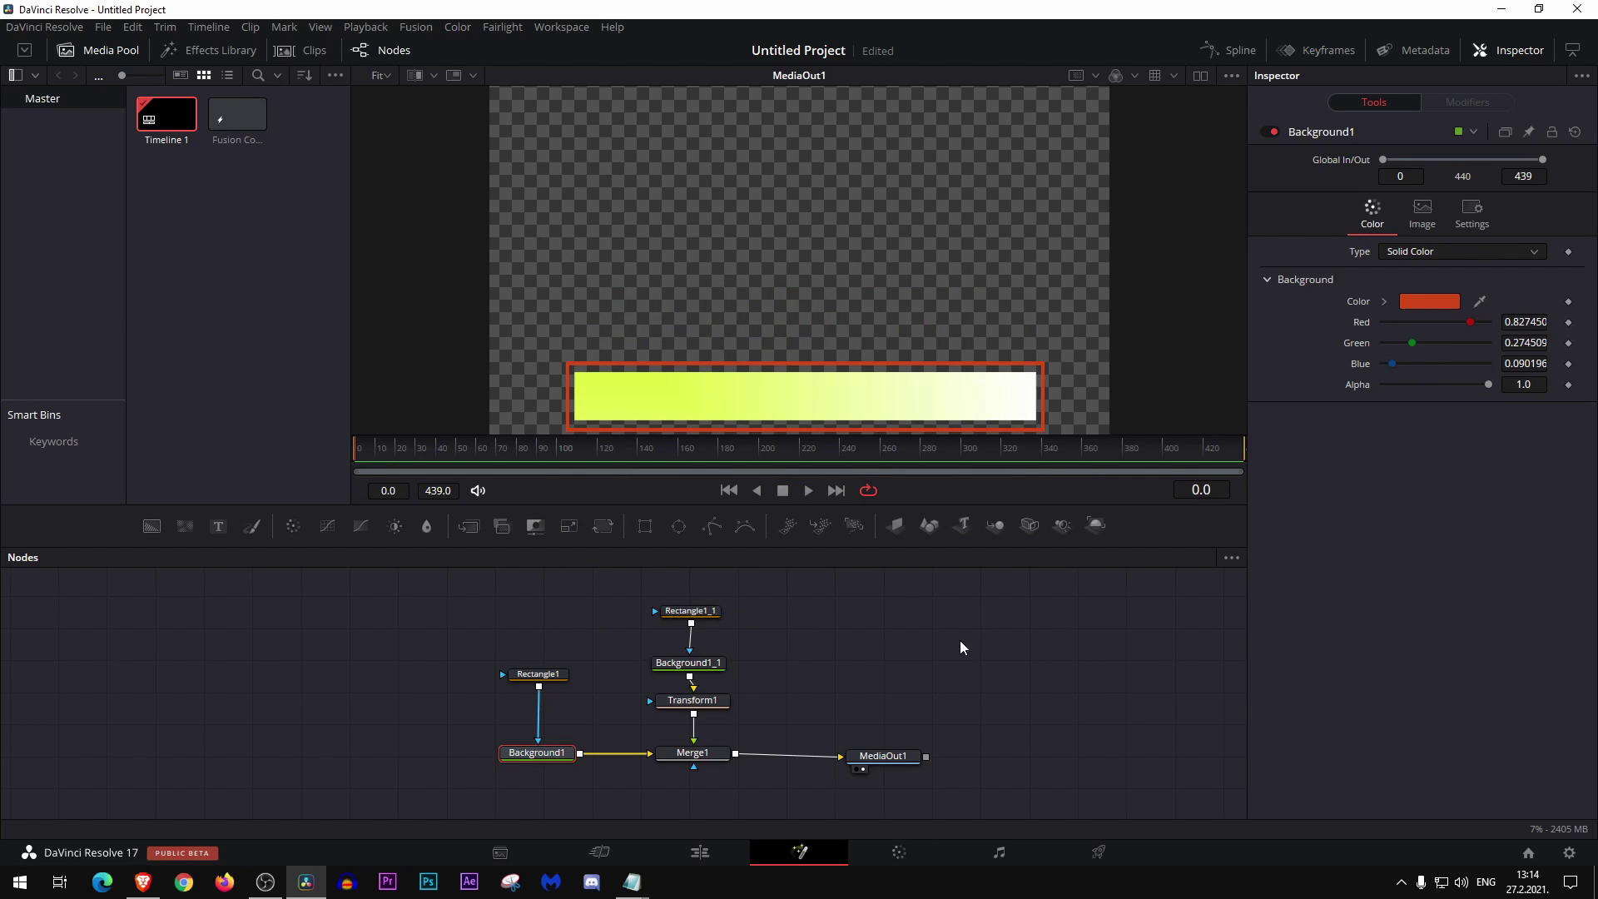
Check the Rectangle1_1 and gradient background settings, then move Rectangle1_1 up to make room
click(690, 611)
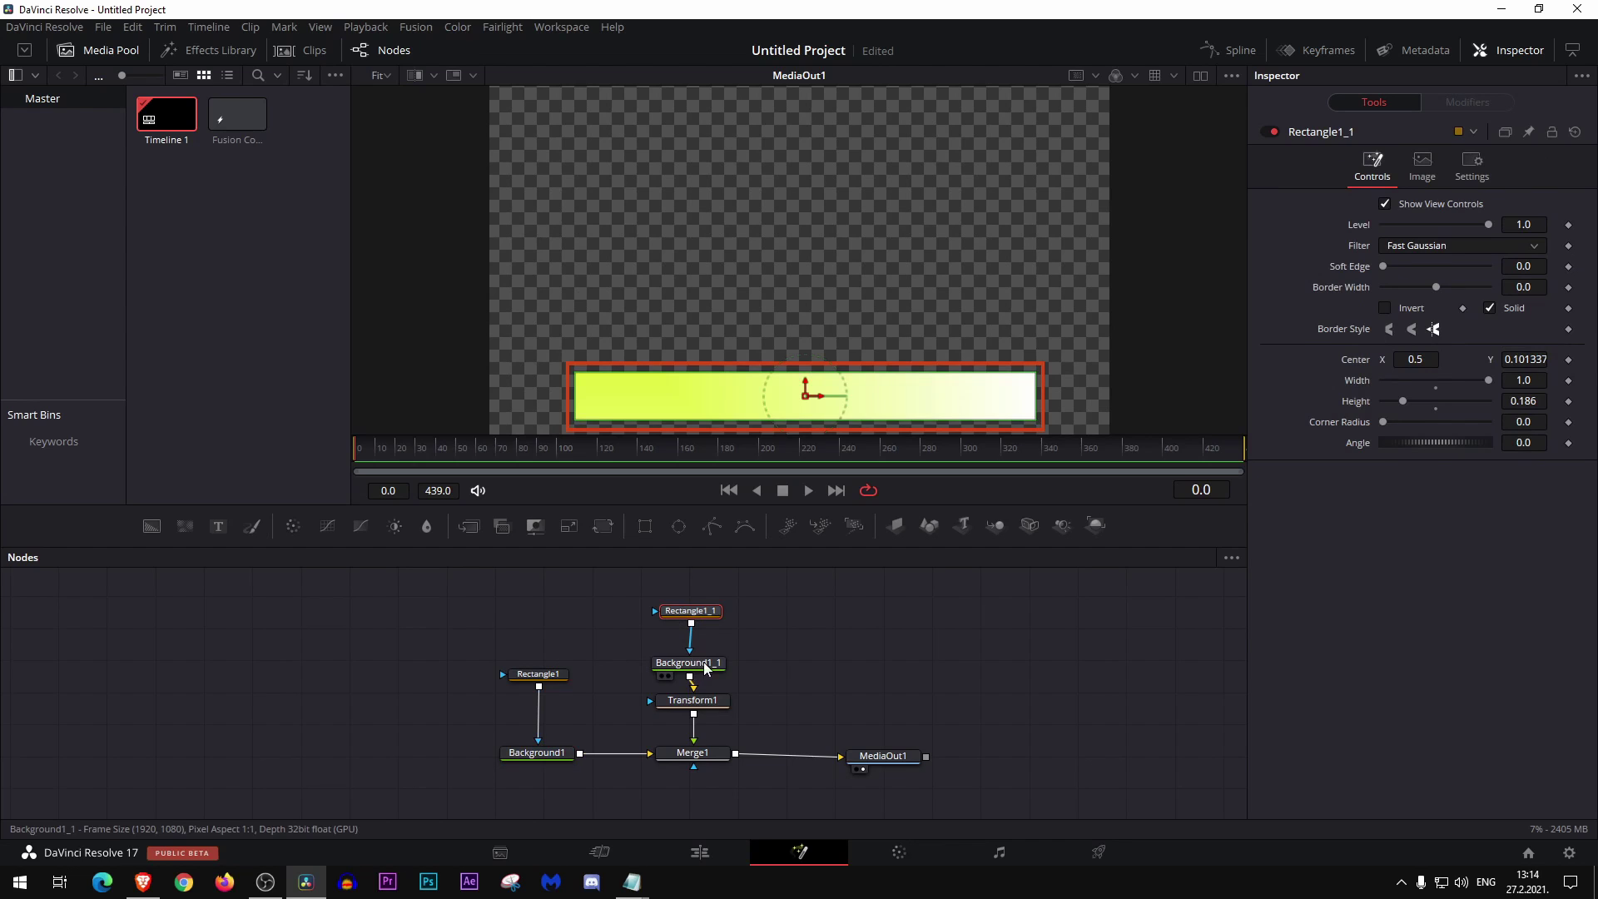
click(707, 670)
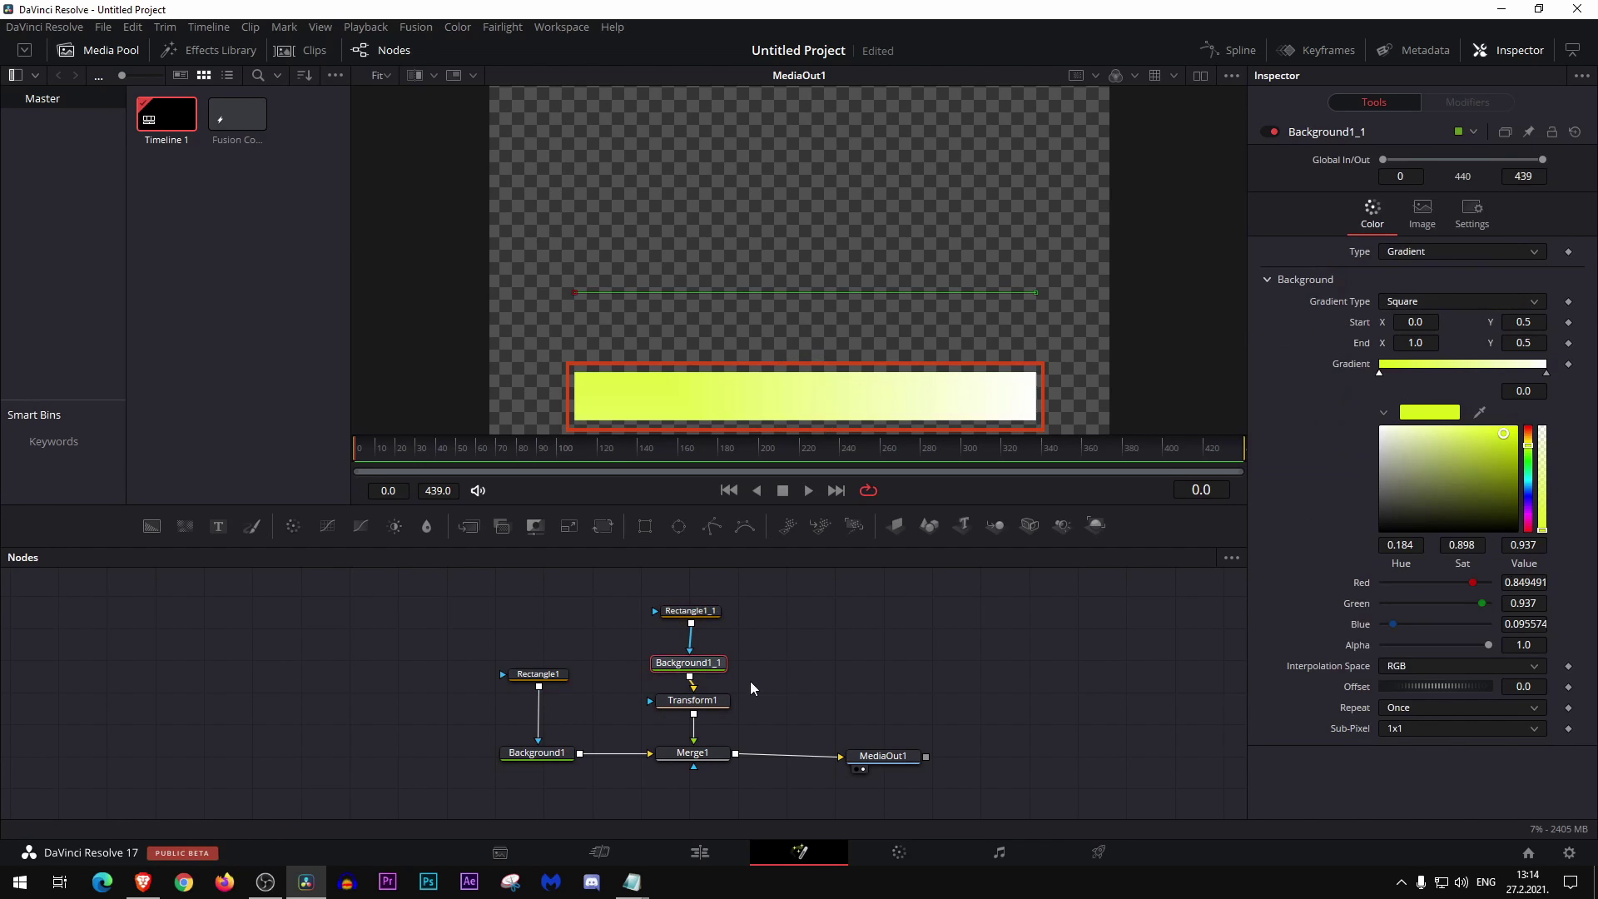
click(704, 612)
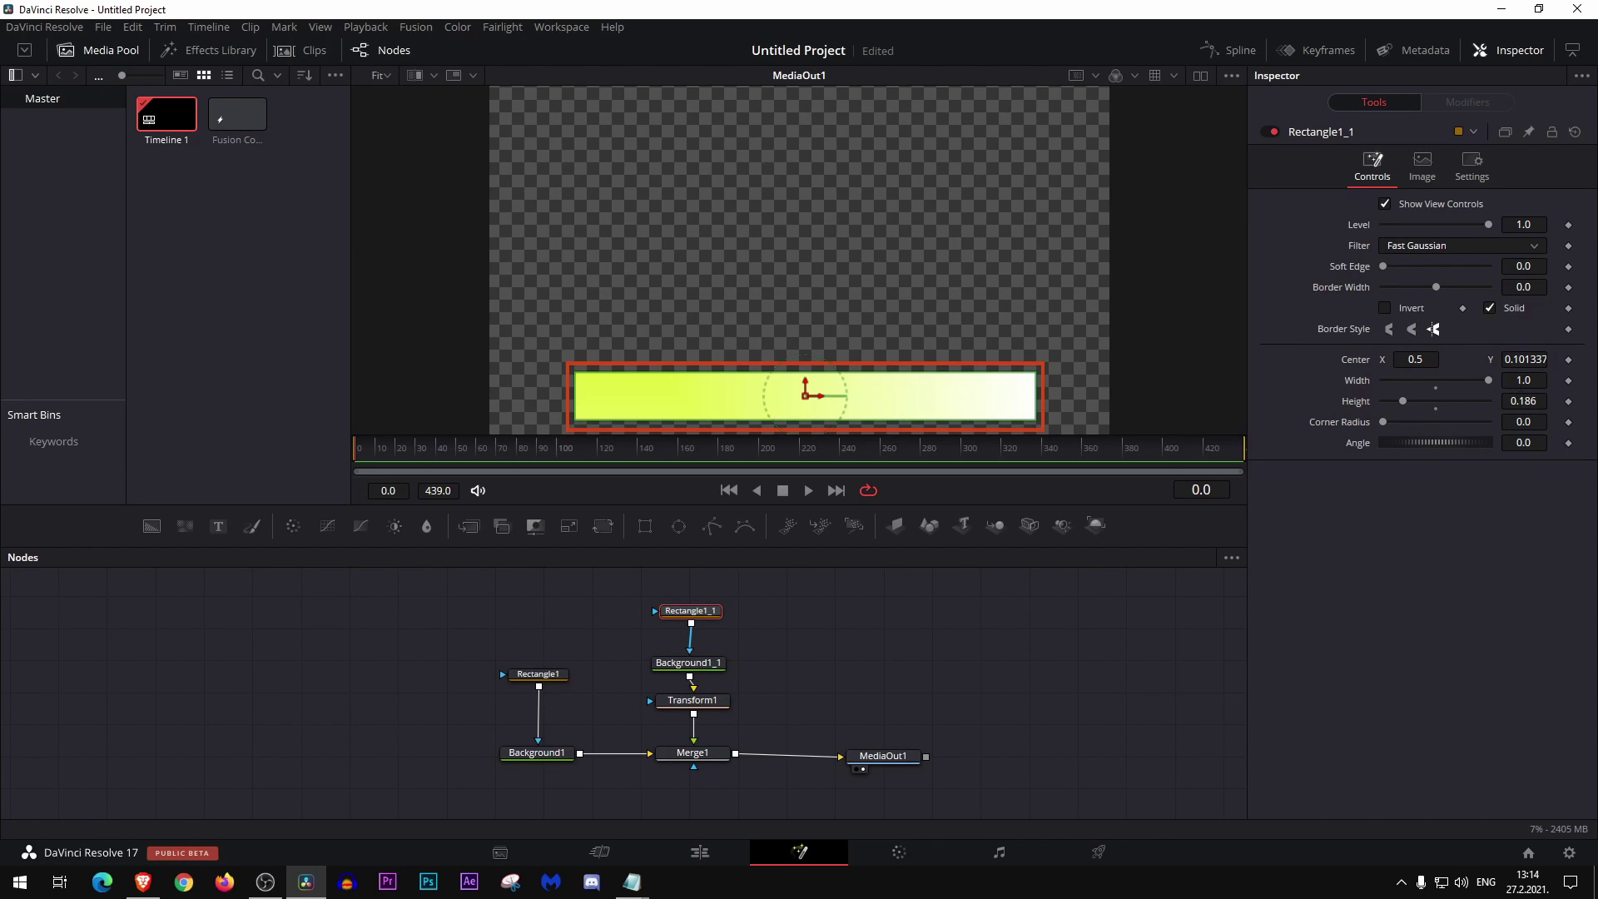
drag(704, 616, 699, 607)
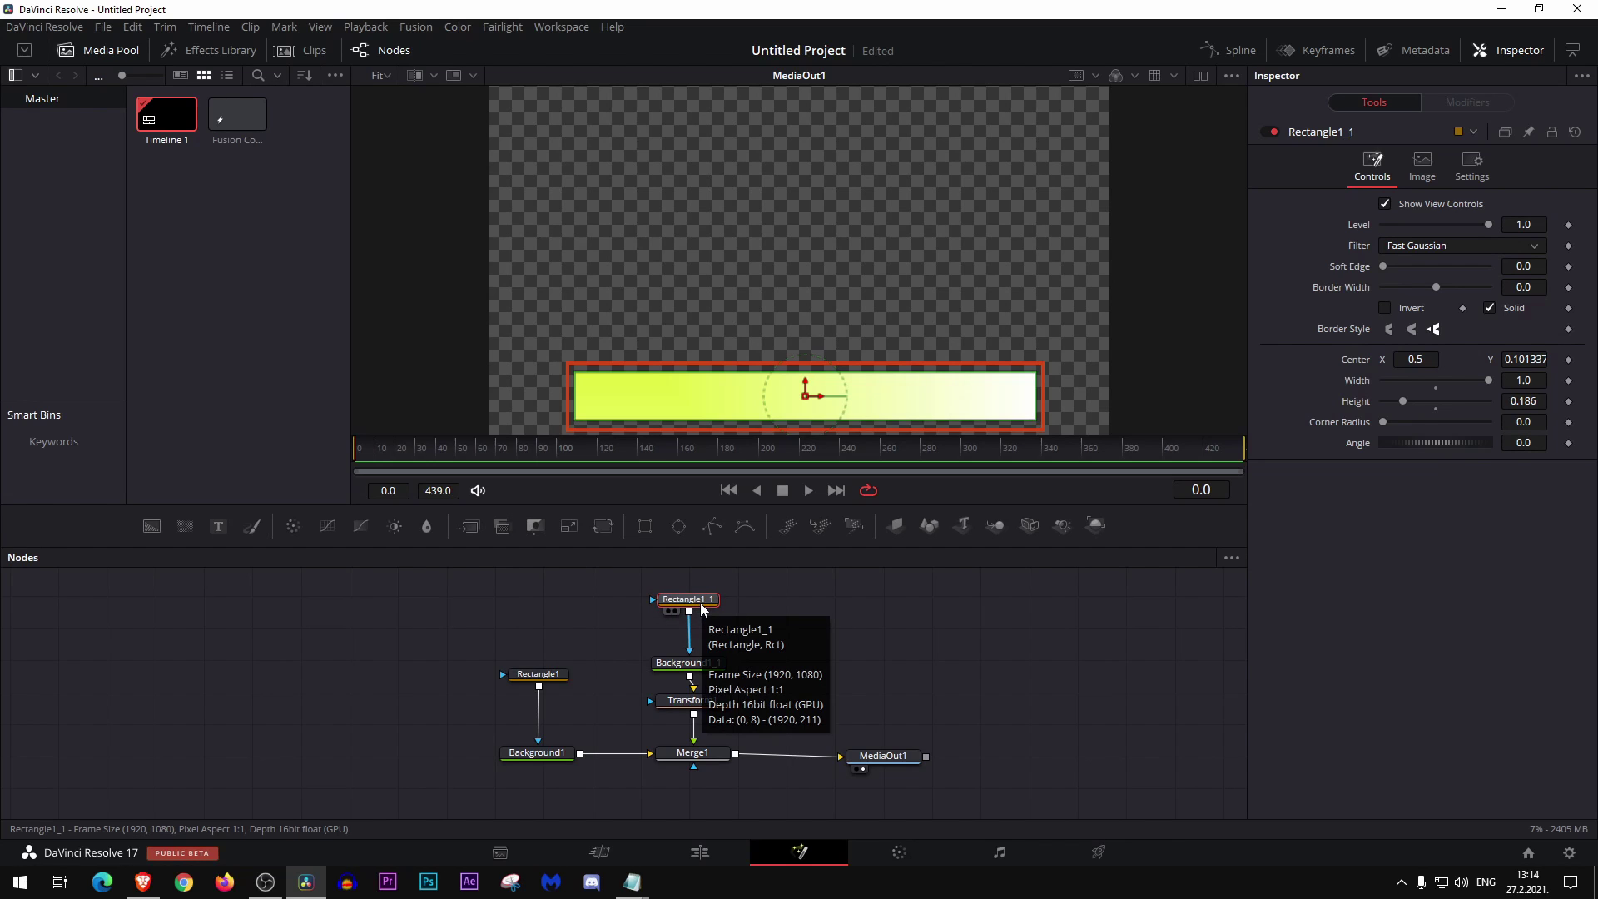
Insert a new Rectangle1_1_1 mask above Background1_1 and move the masks up to tidy the graph
click(684, 666)
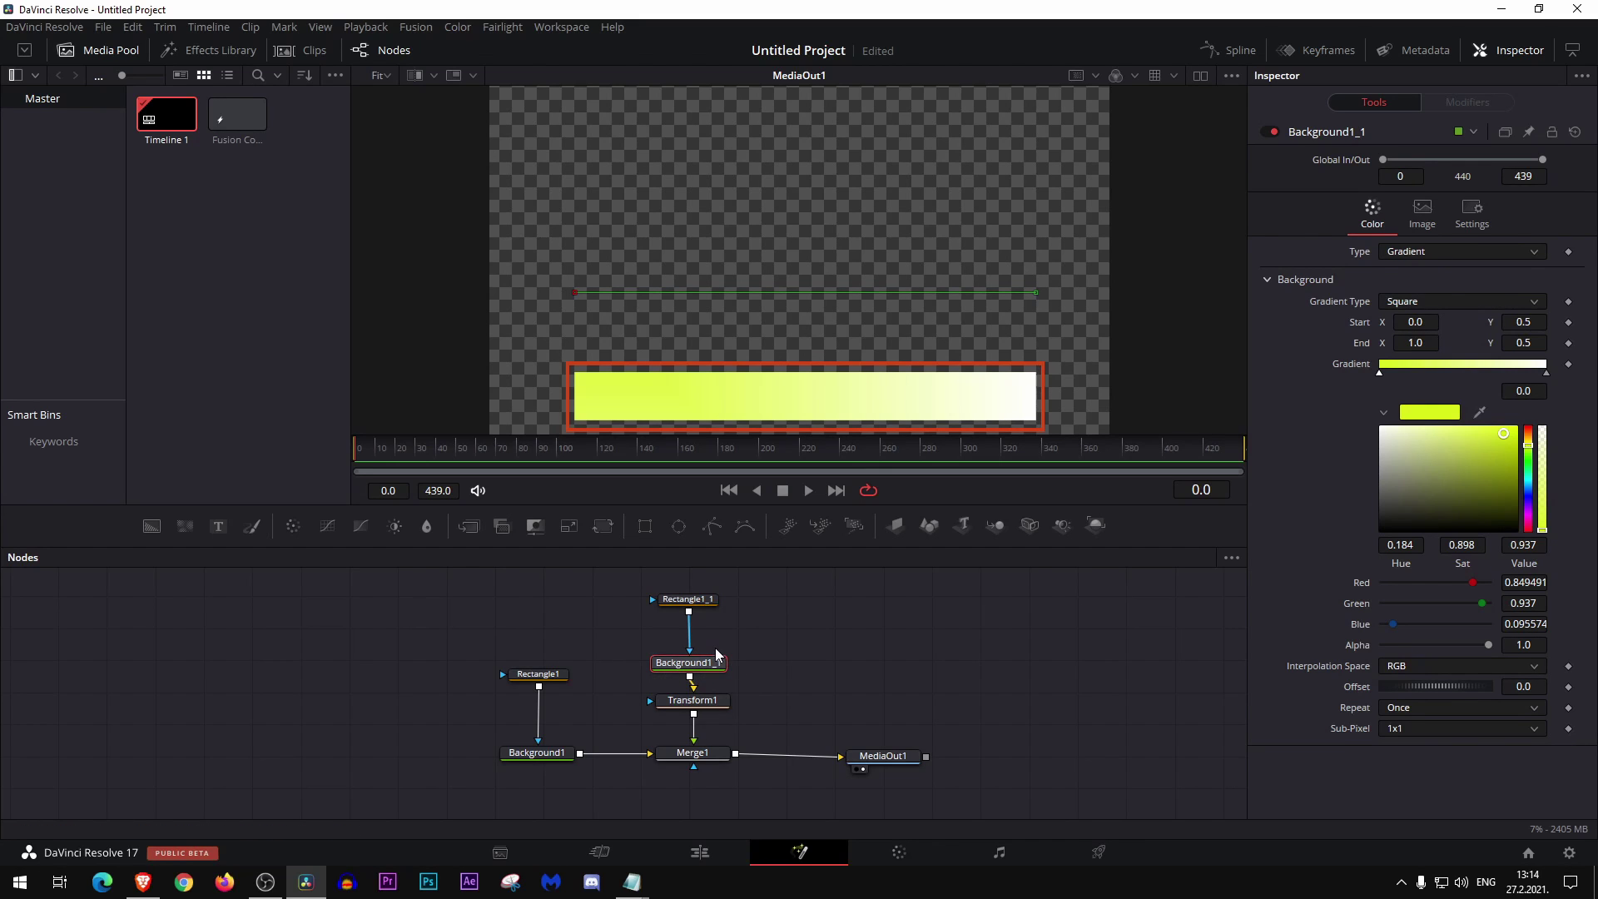
key(ctrl+v)
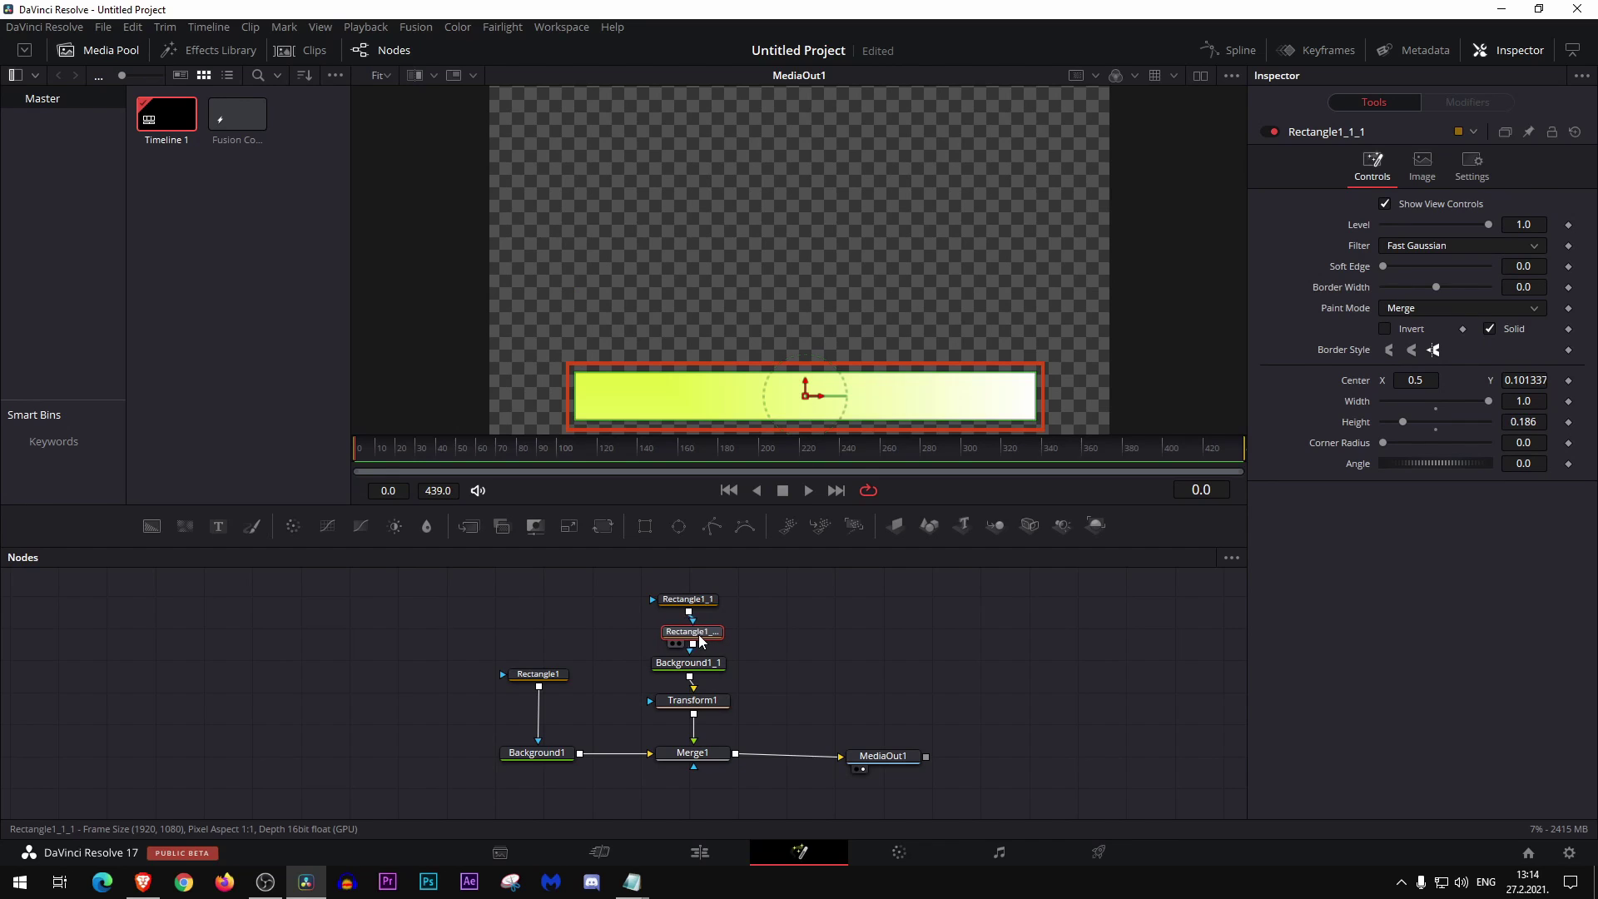
drag(698, 603, 703, 599)
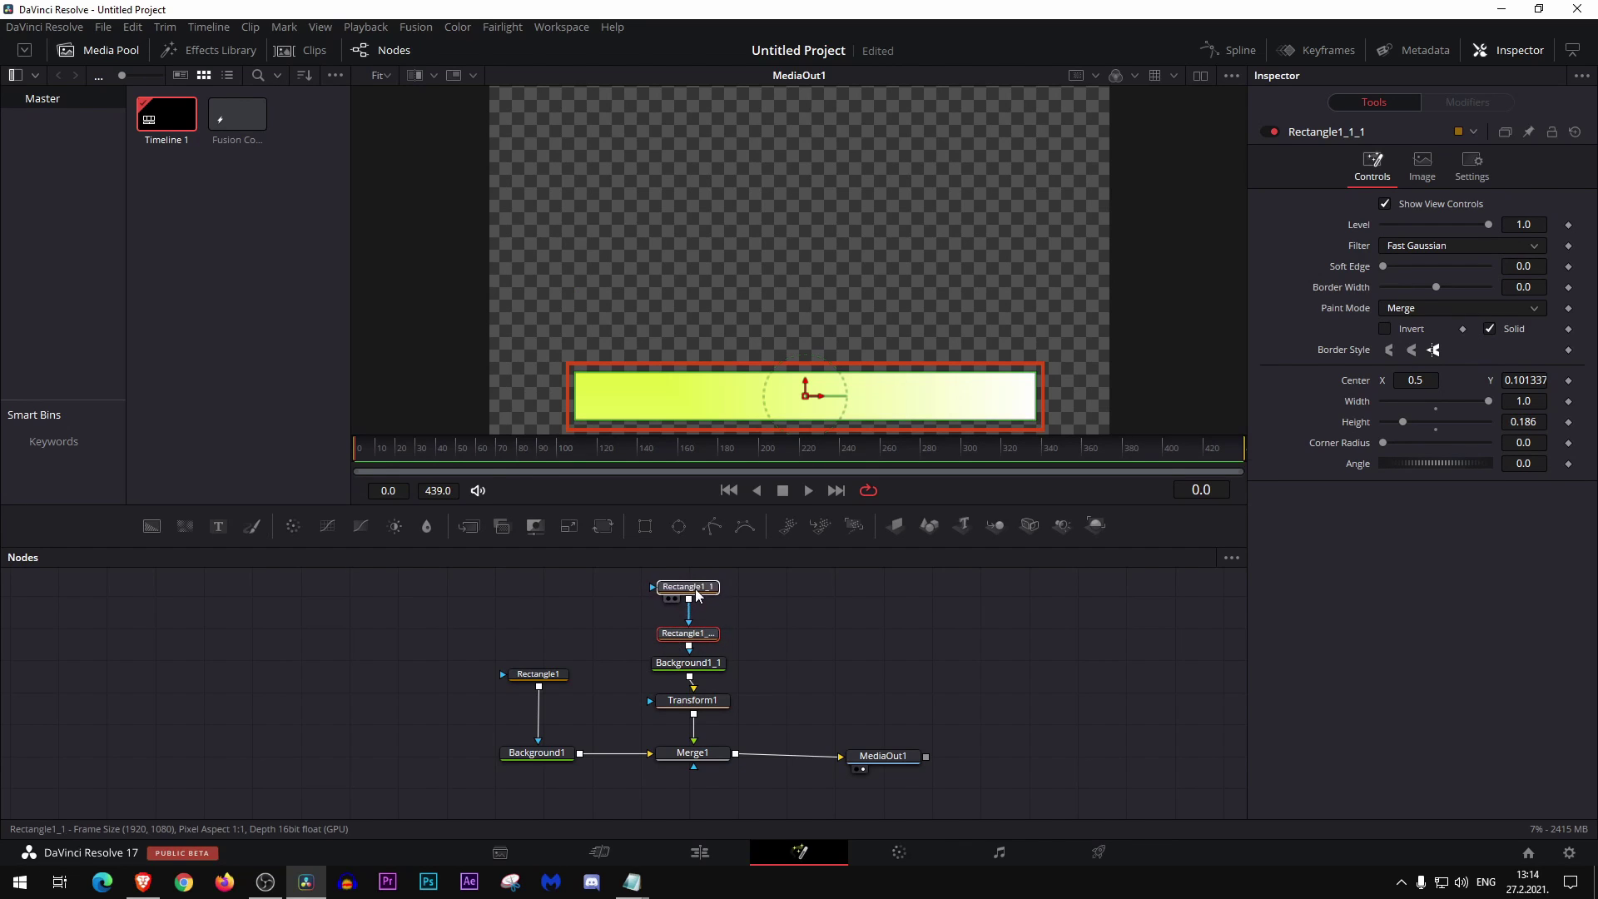
drag(705, 638, 706, 629)
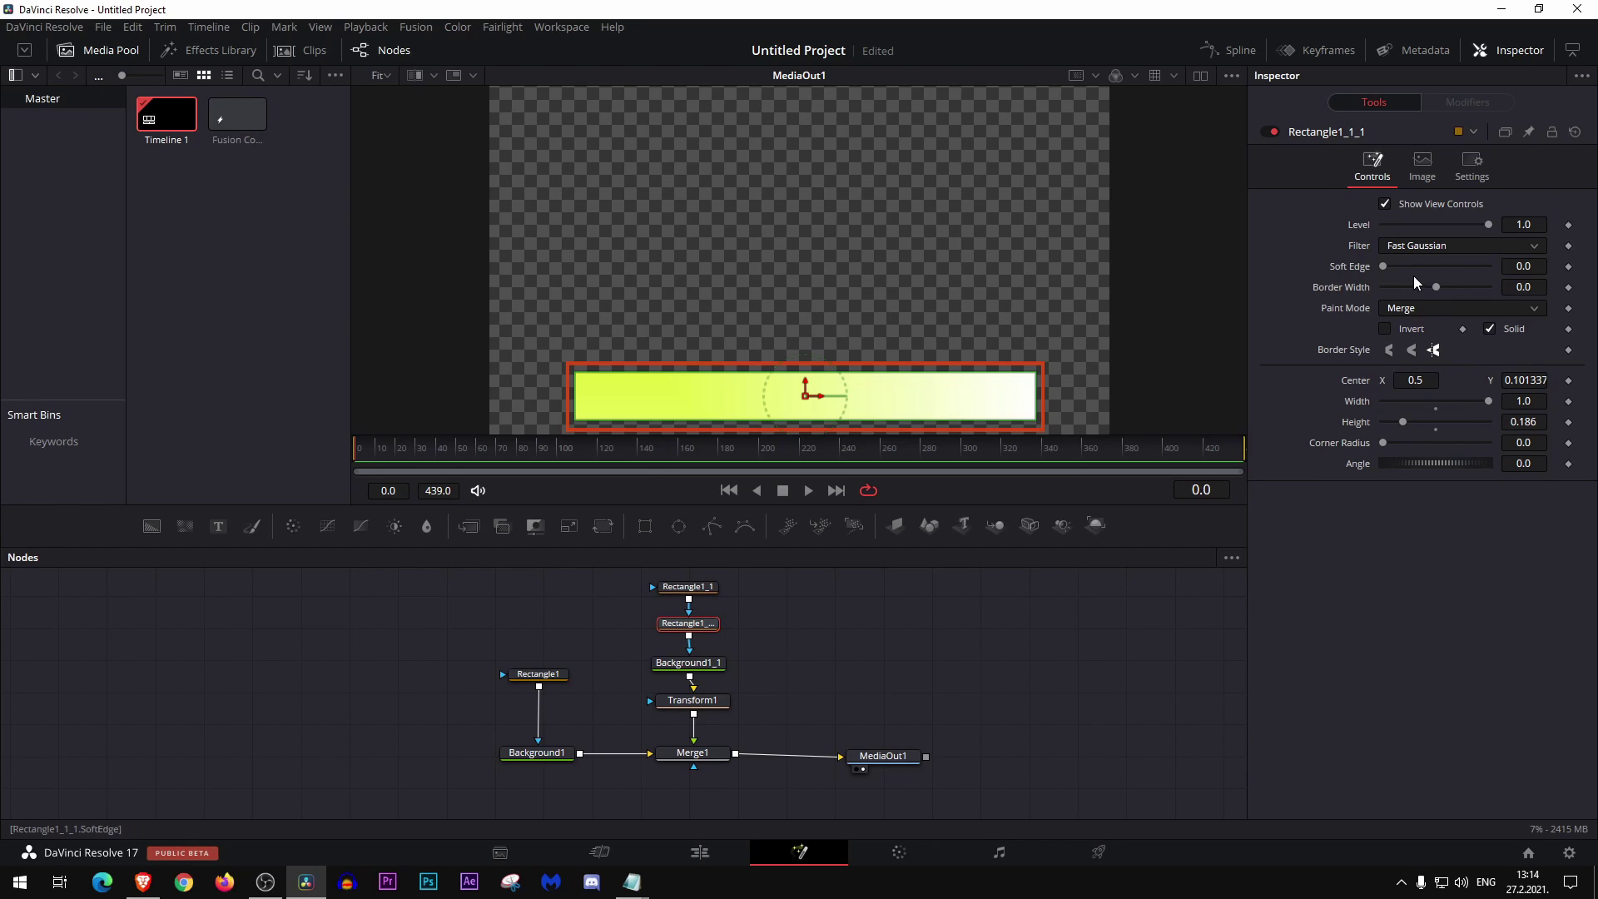
Set the rectangle to Subtract and drive its Center with Point(0.5 + time/comp.RenderEnd, 0.101337)
click(1413, 308)
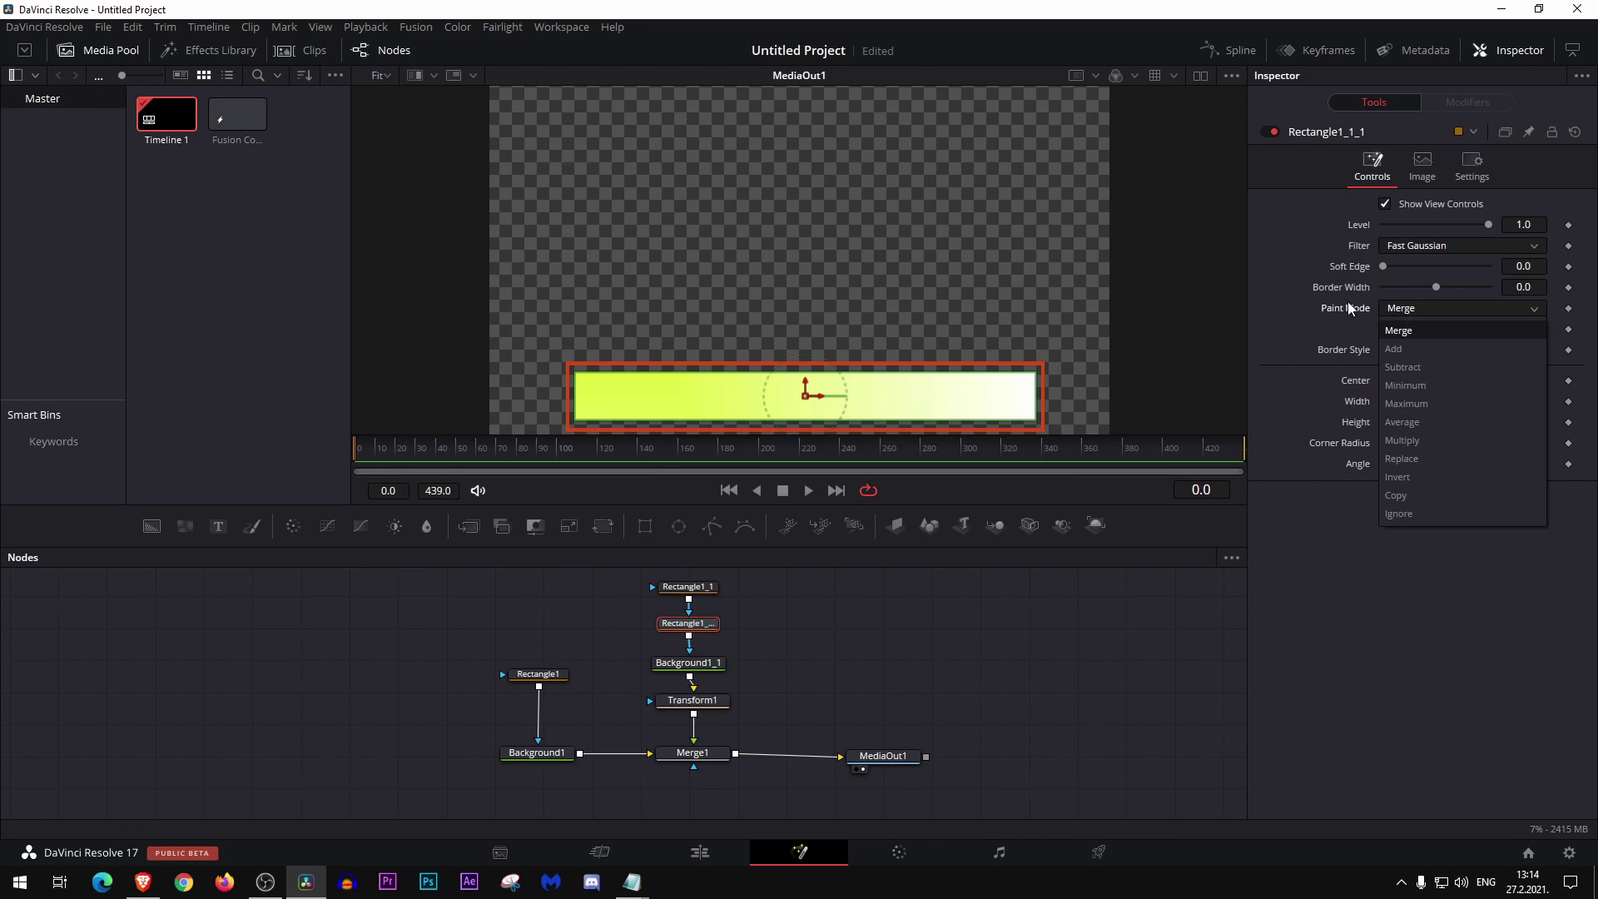
click(1449, 368)
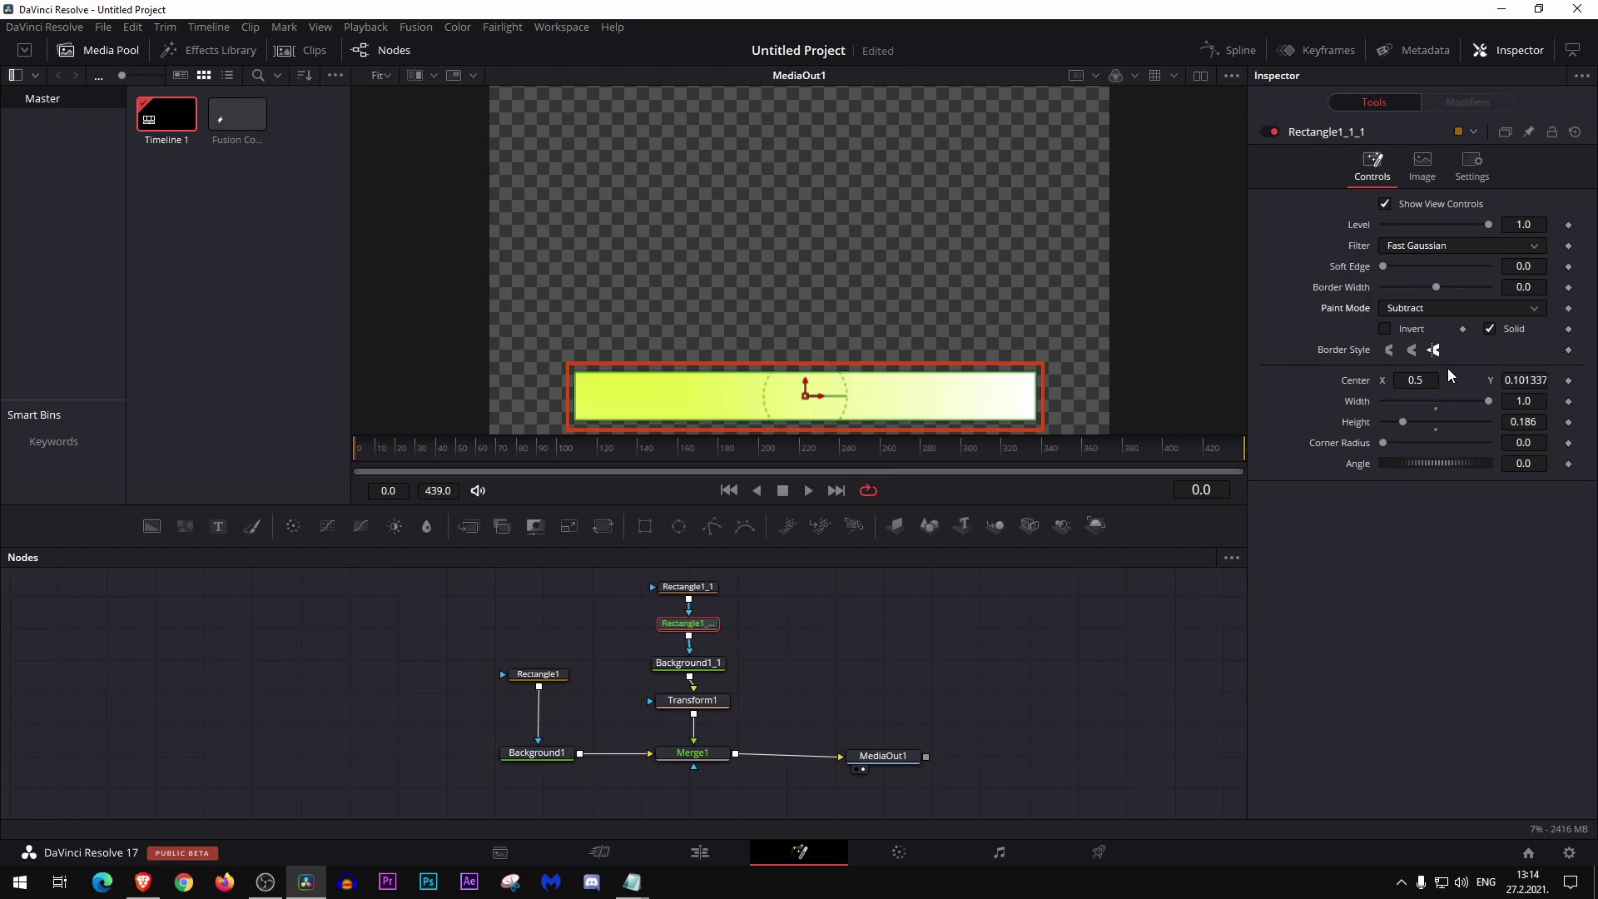
right_click(1358, 381)
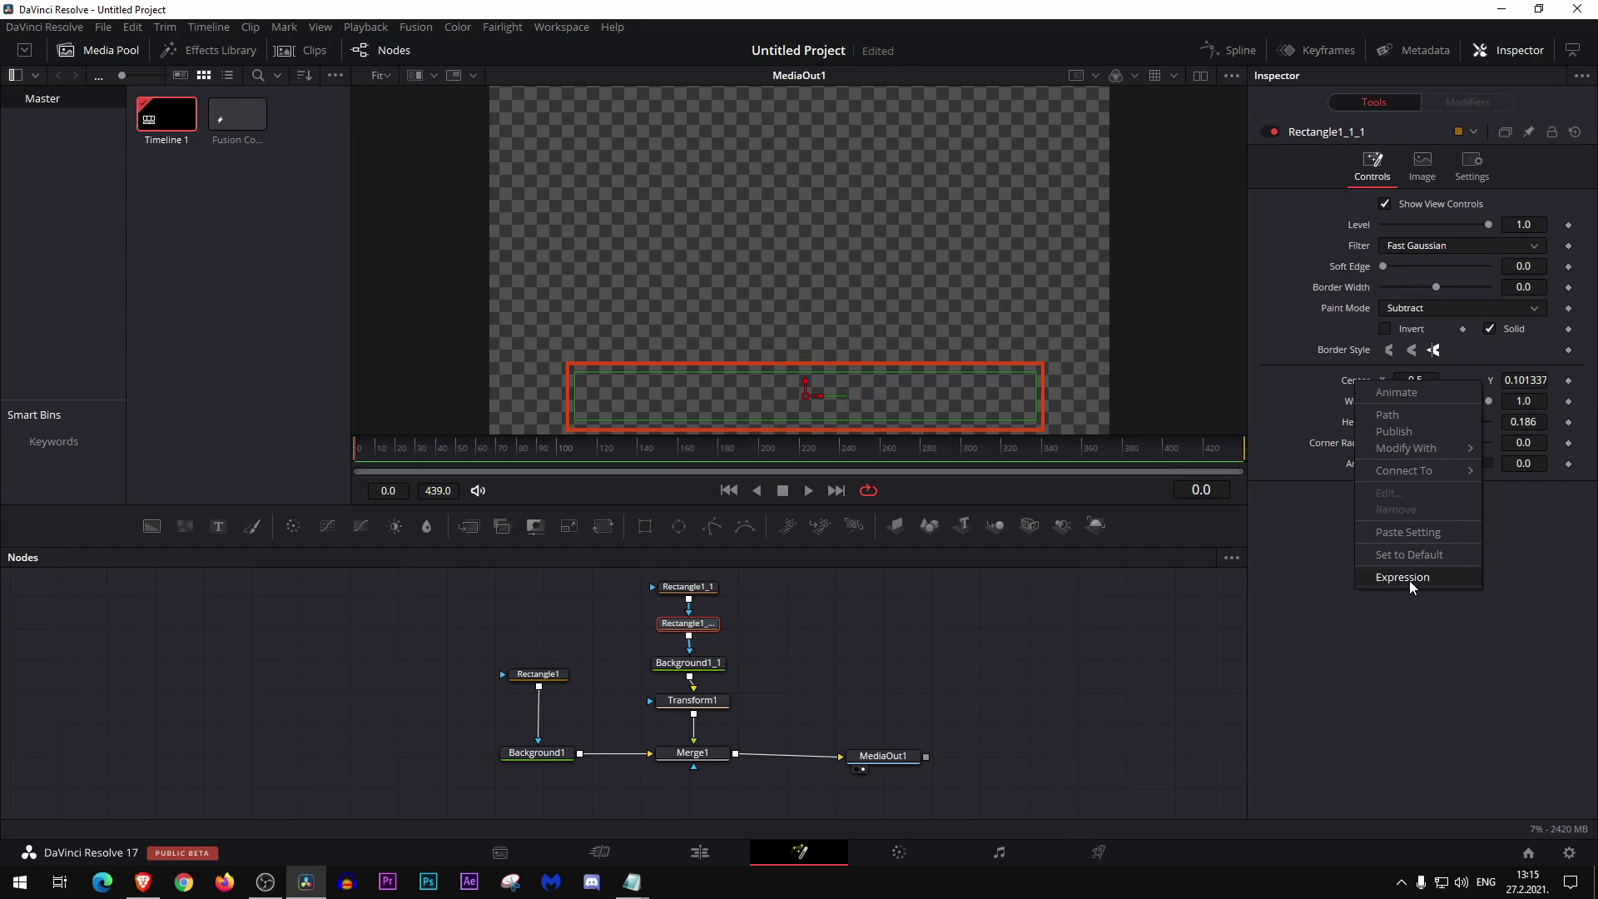
click(1410, 577)
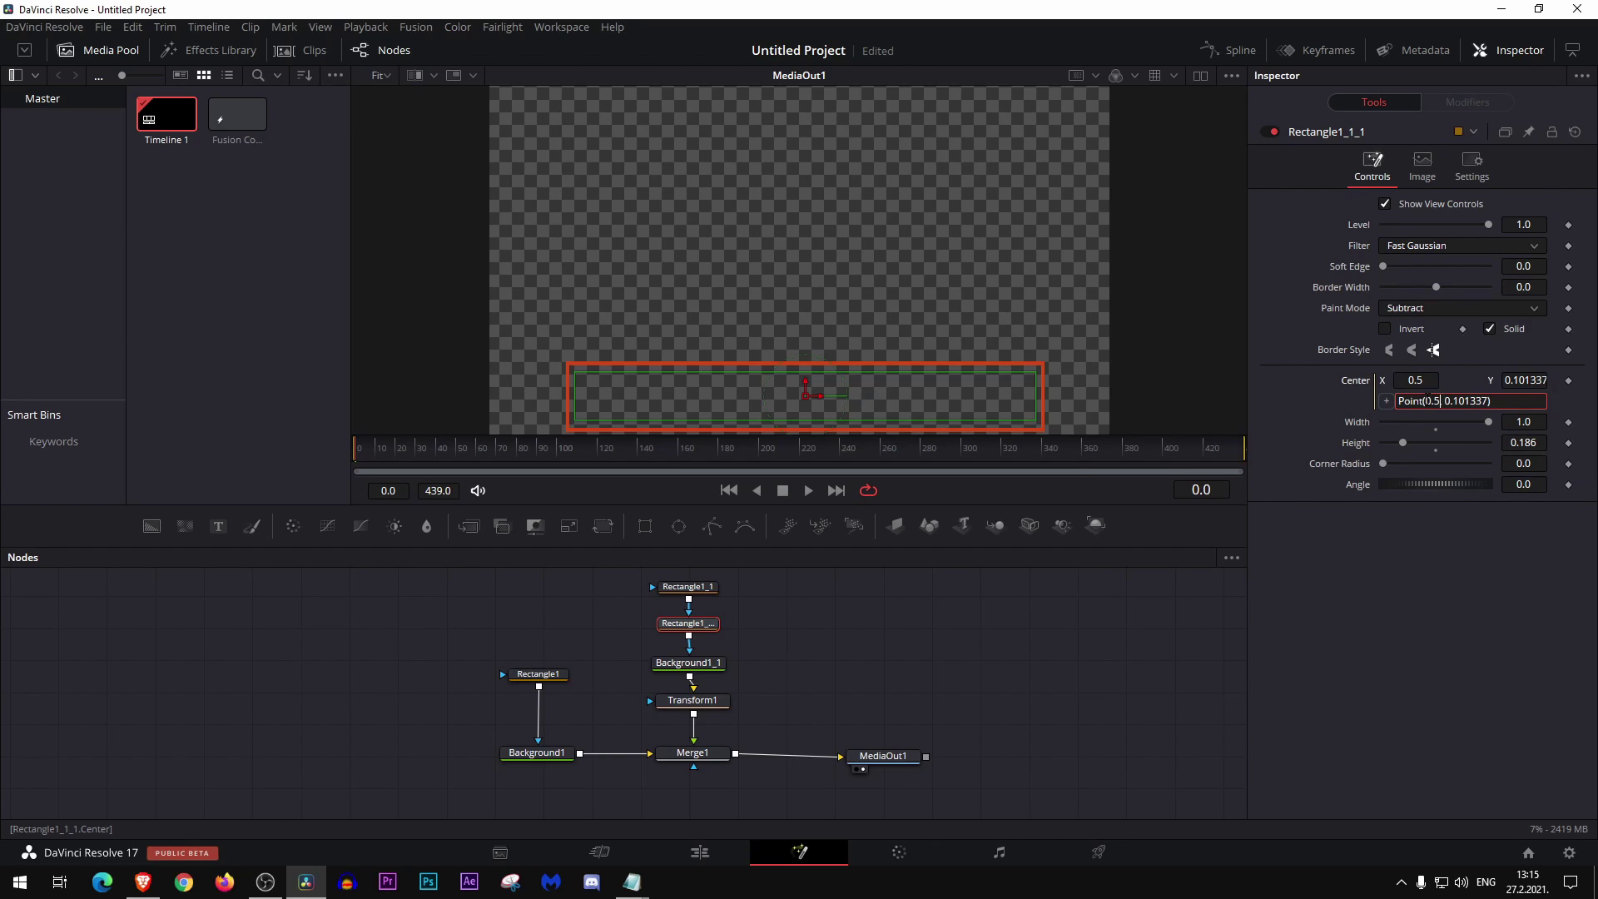
drag(1422, 401, 1438, 400)
click(1444, 400)
text(comp.RenderEnd)
key(Tab)
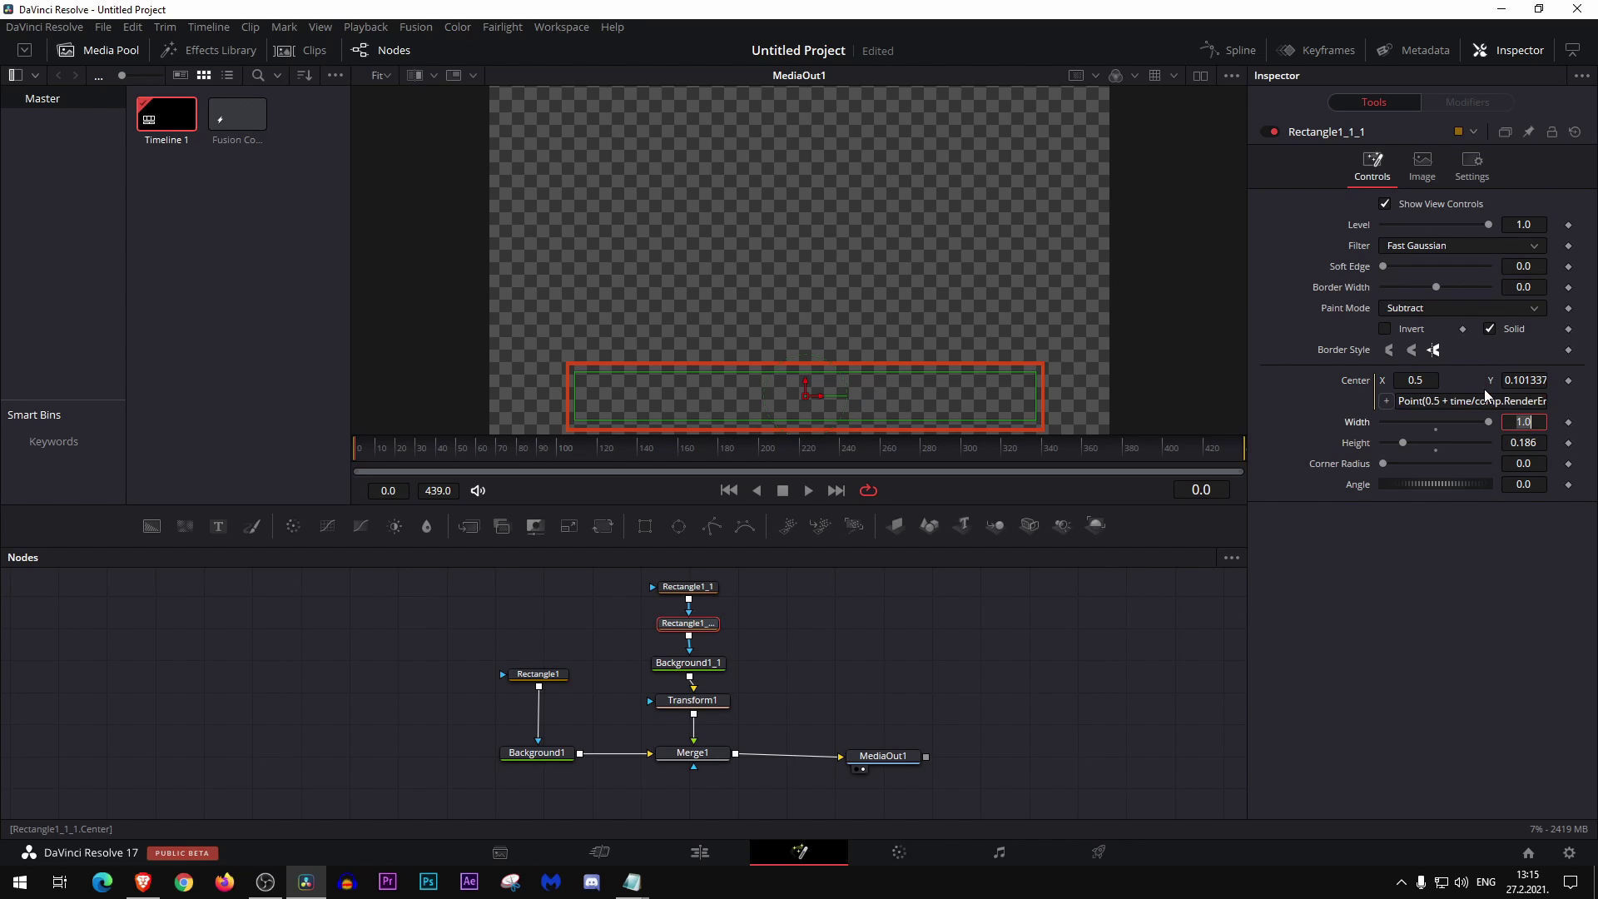
Play and scrub the timeline on the Edit page to watch the yellow fill grow
click(703, 850)
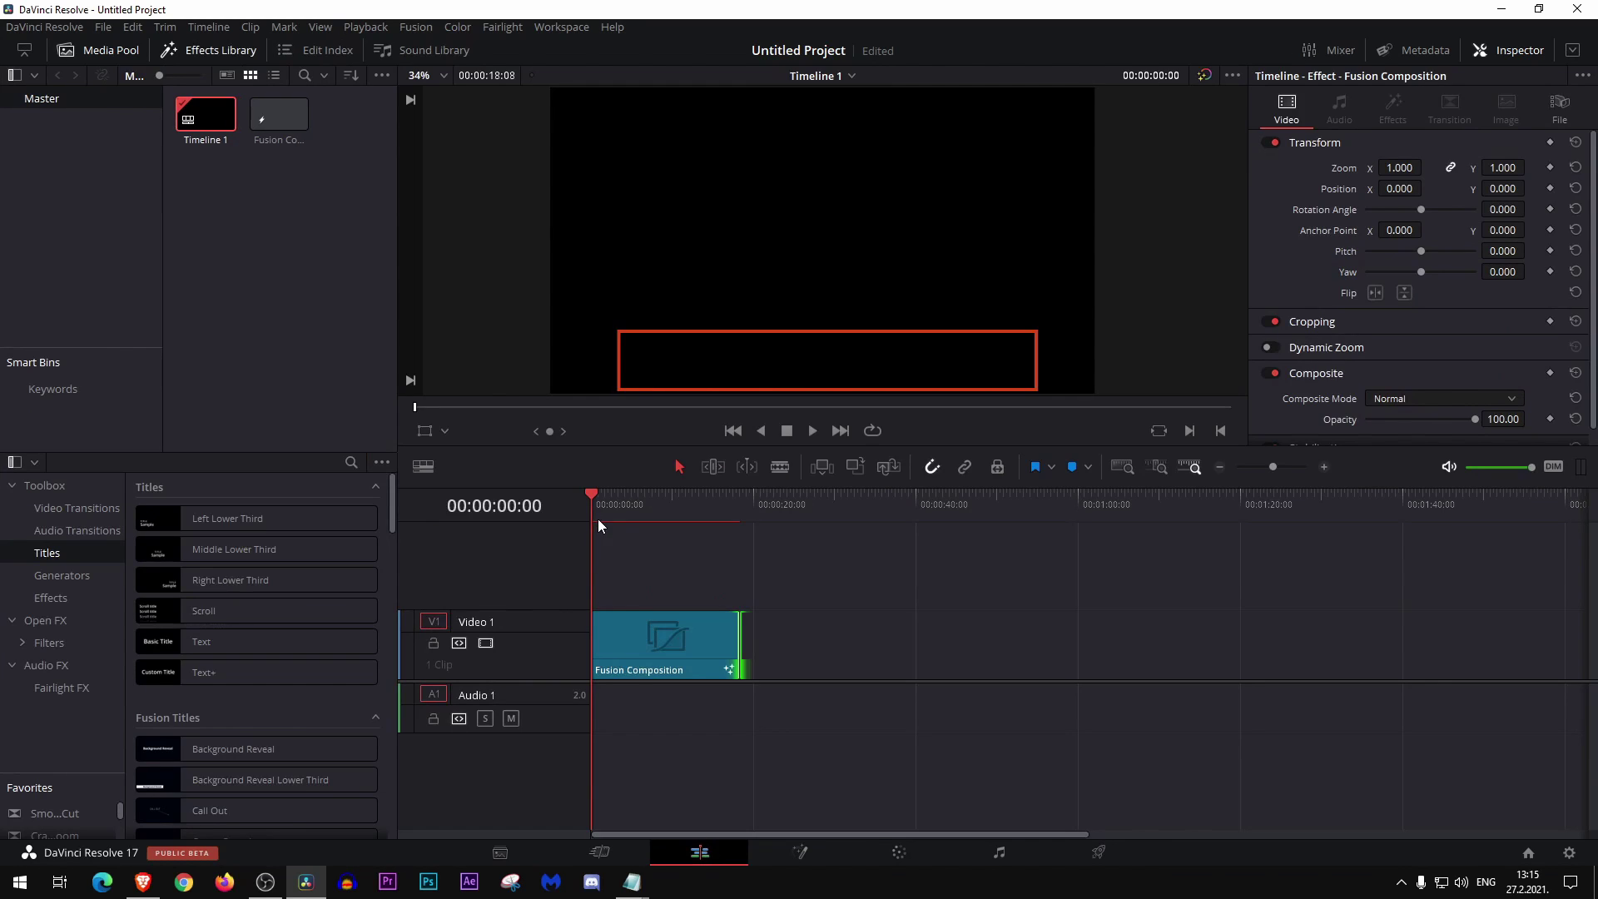
key(space)
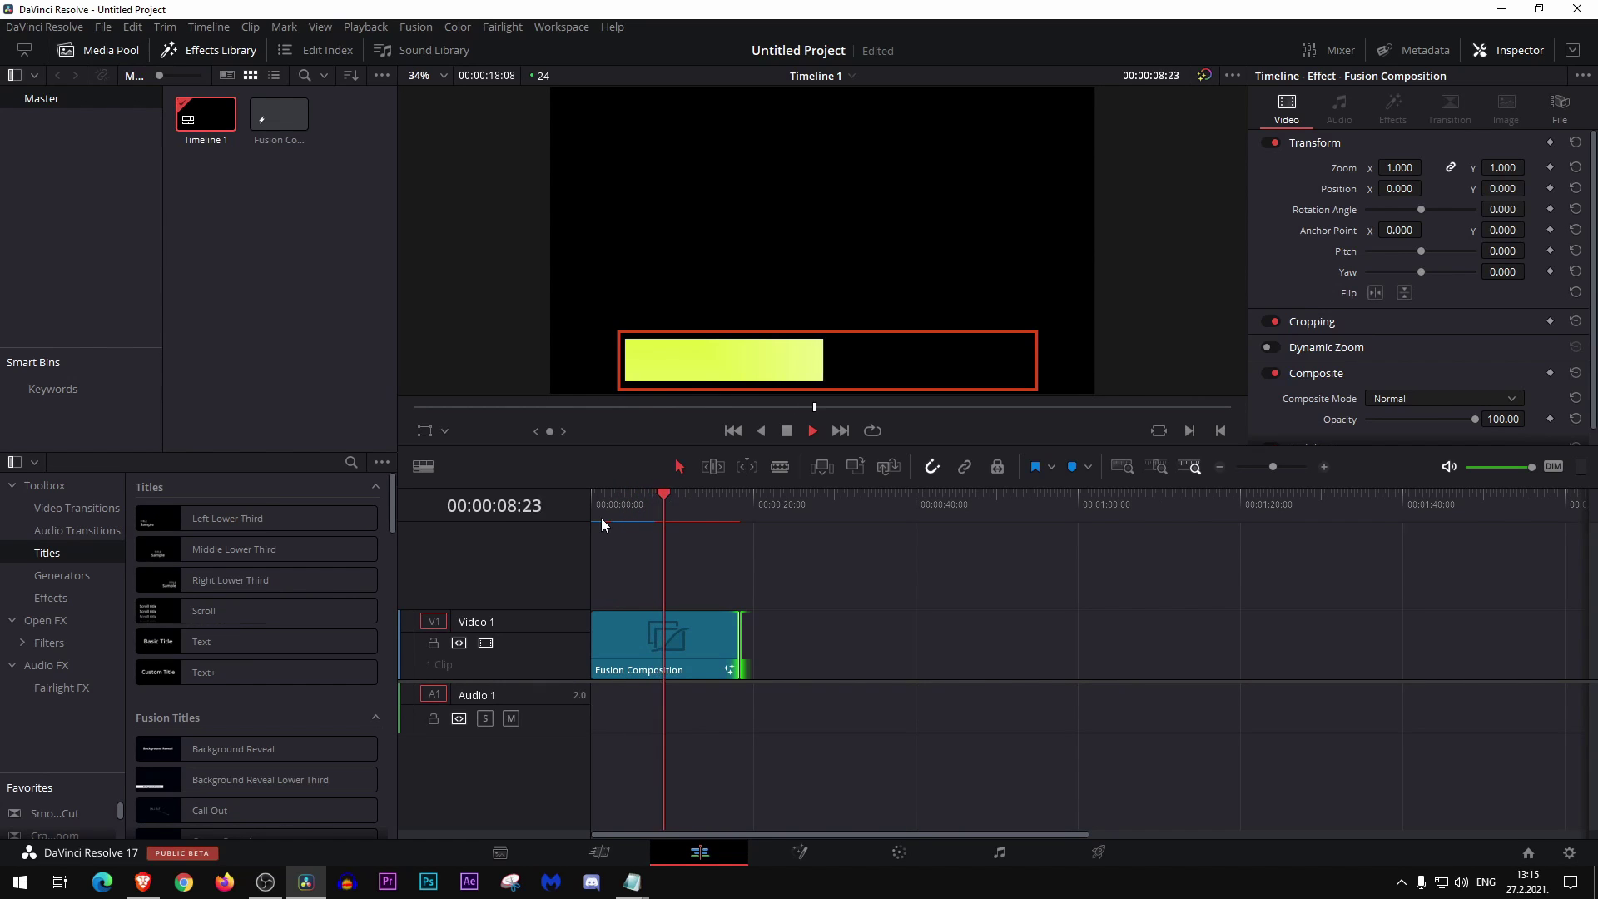
key(space)
click(607, 514)
drag(607, 514, 712, 549)
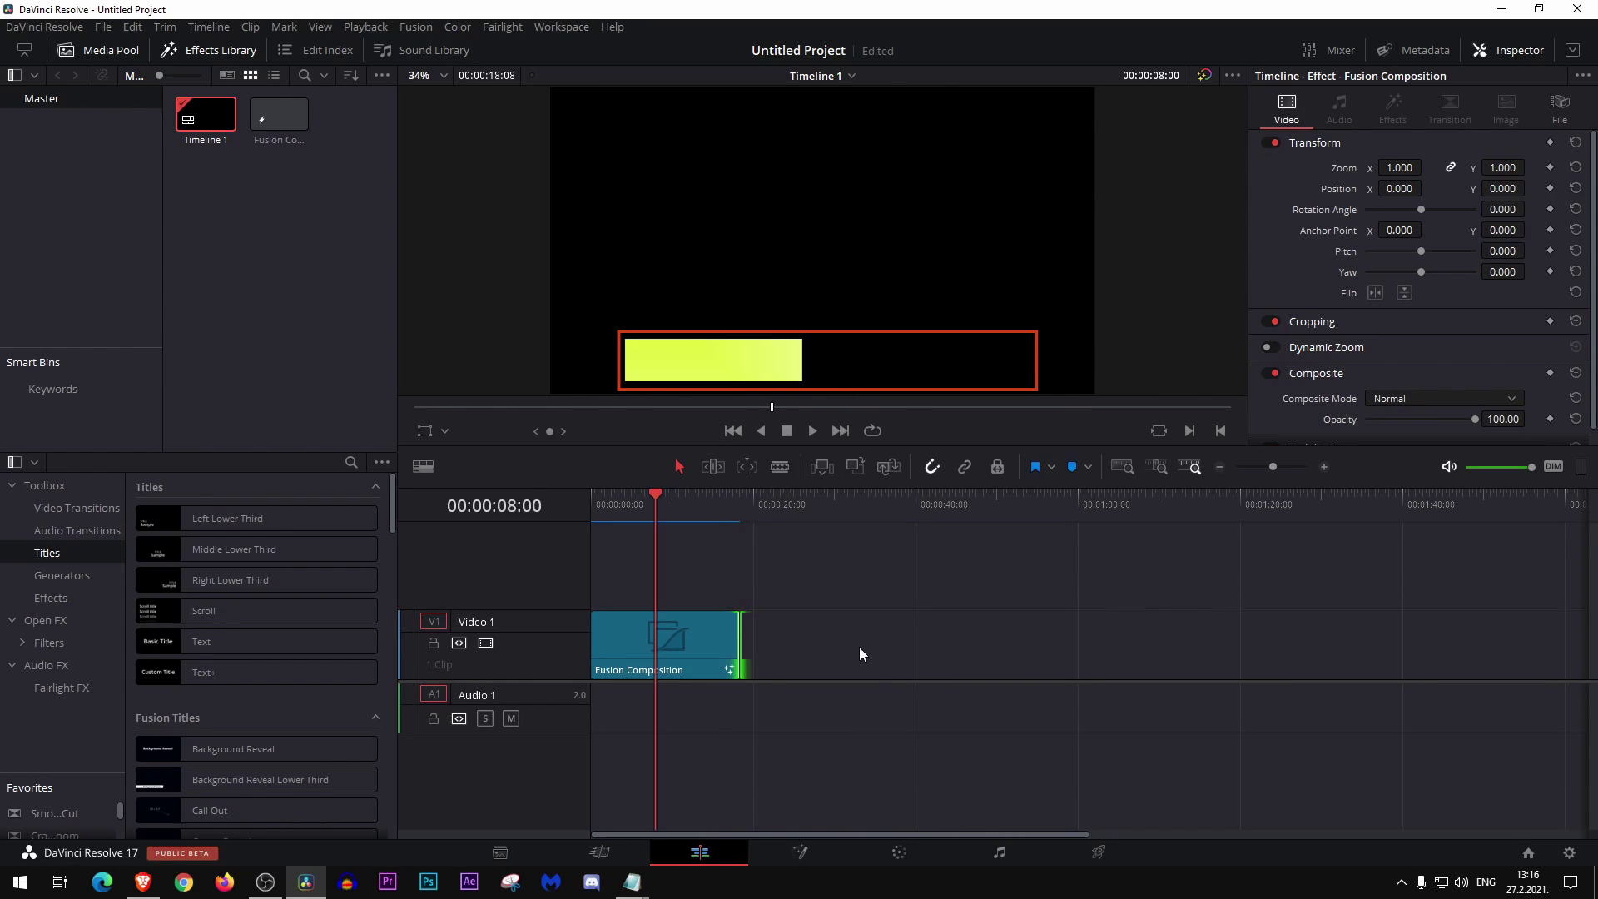
Insert a Merge2 node before MediaOut1 and connect a new Text node to its foreground
click(806, 850)
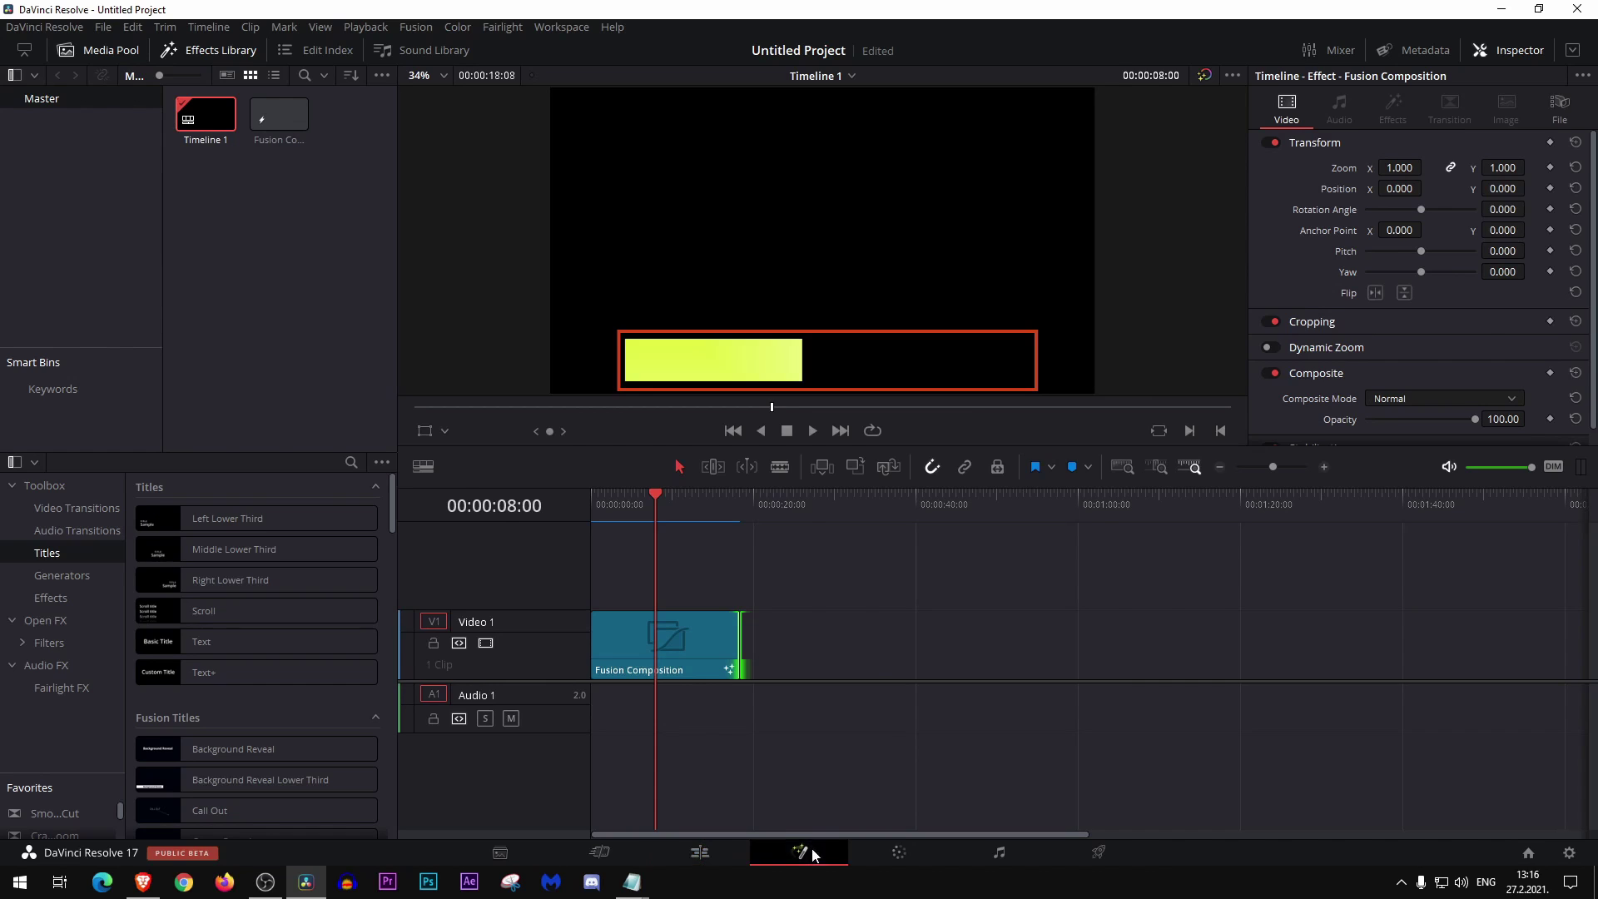
drag(466, 535, 539, 536)
drag(803, 748, 809, 752)
drag(935, 762, 982, 766)
drag(808, 753, 841, 754)
drag(478, 454, 328, 454)
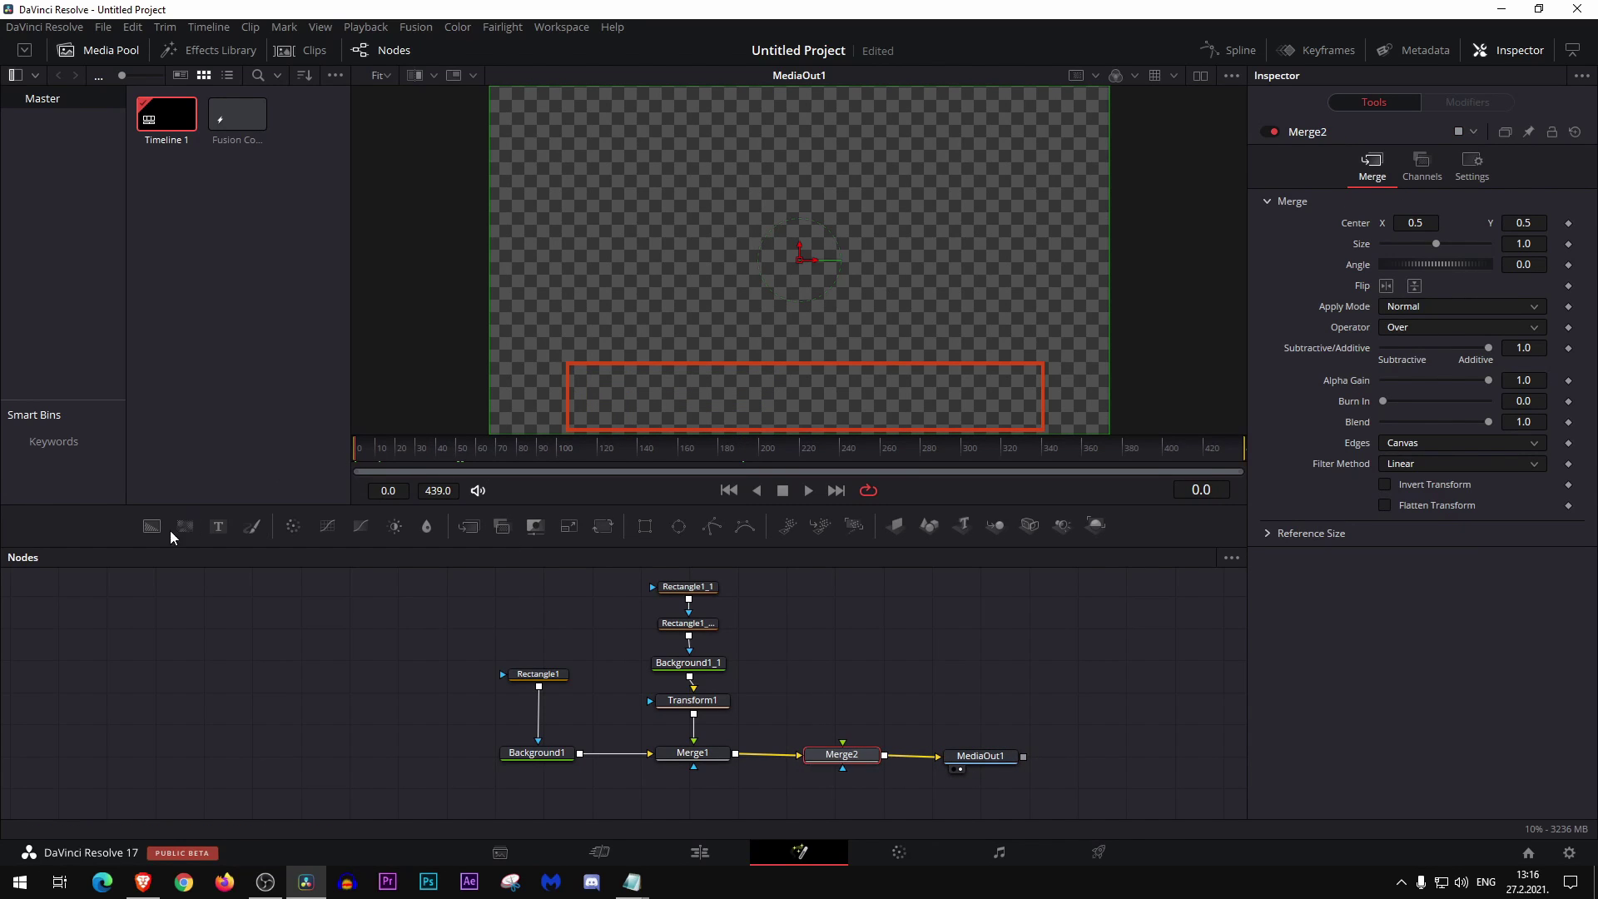
drag(218, 527, 841, 754)
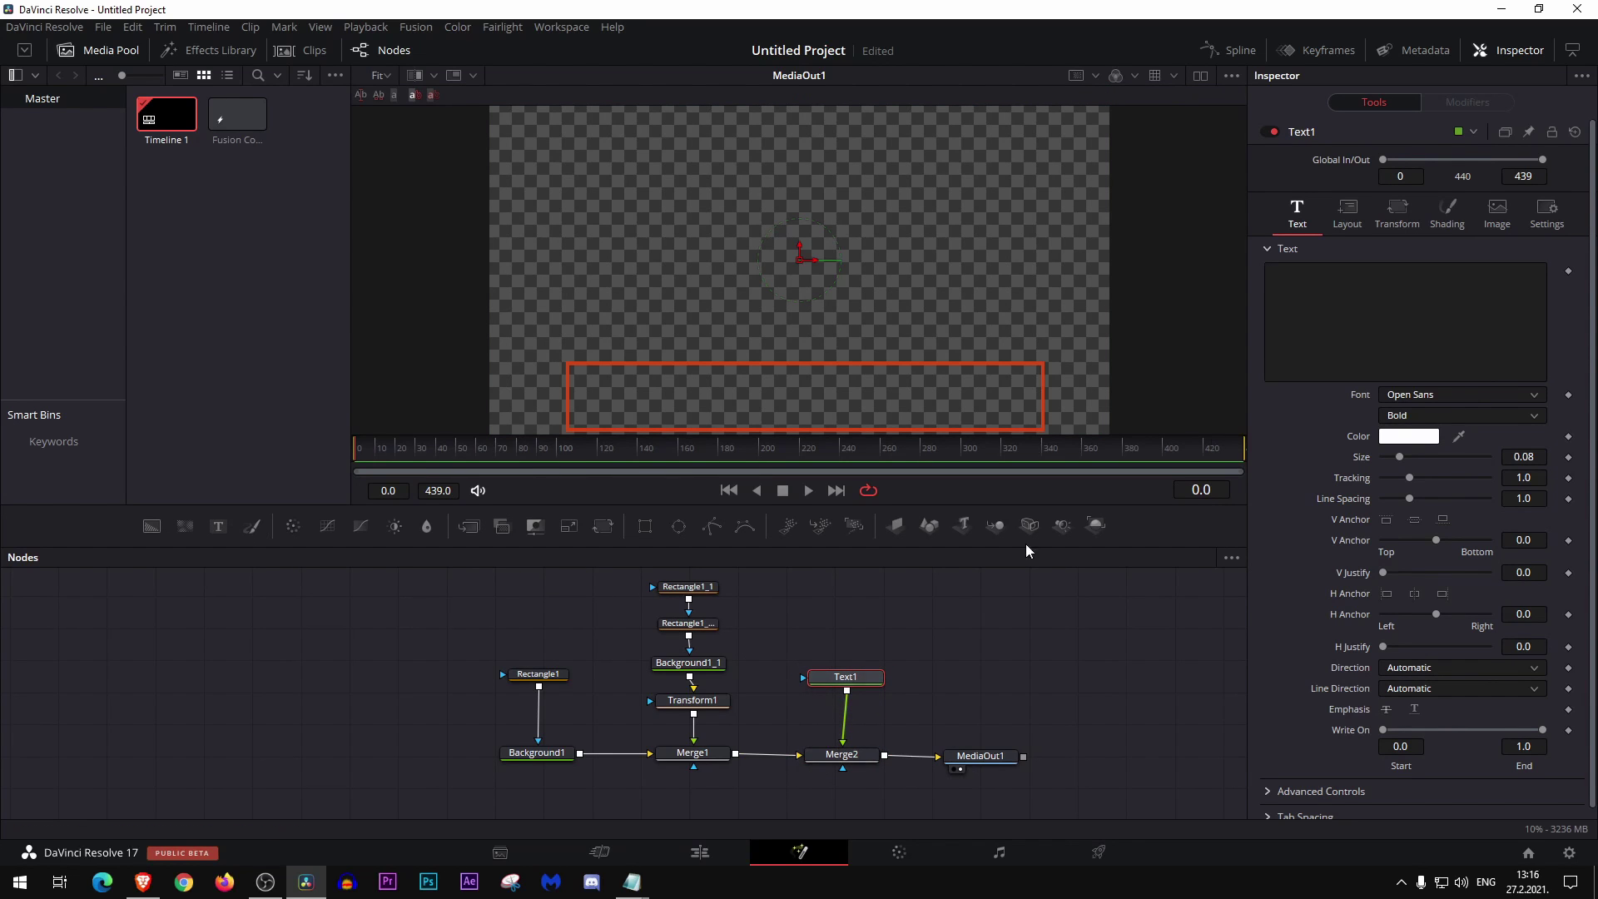
Set the text to the expression ceil(time/comp.RenderEnd*100) .. "%" and move it into the red frame
click(1331, 314)
right_click(1305, 312)
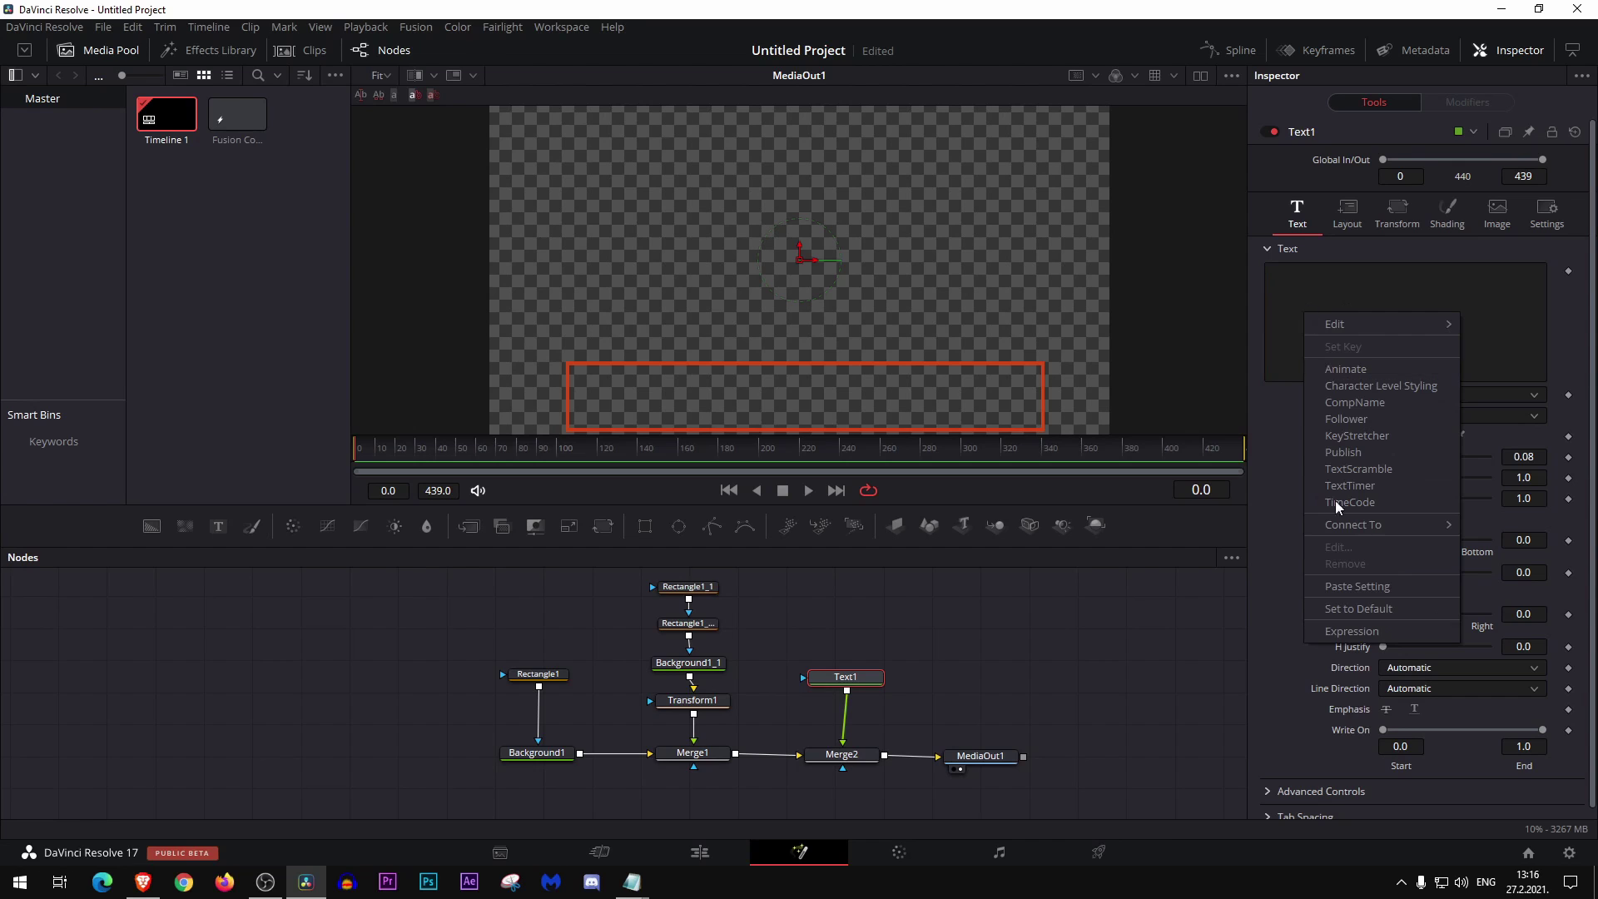
click(1330, 632)
click(1339, 396)
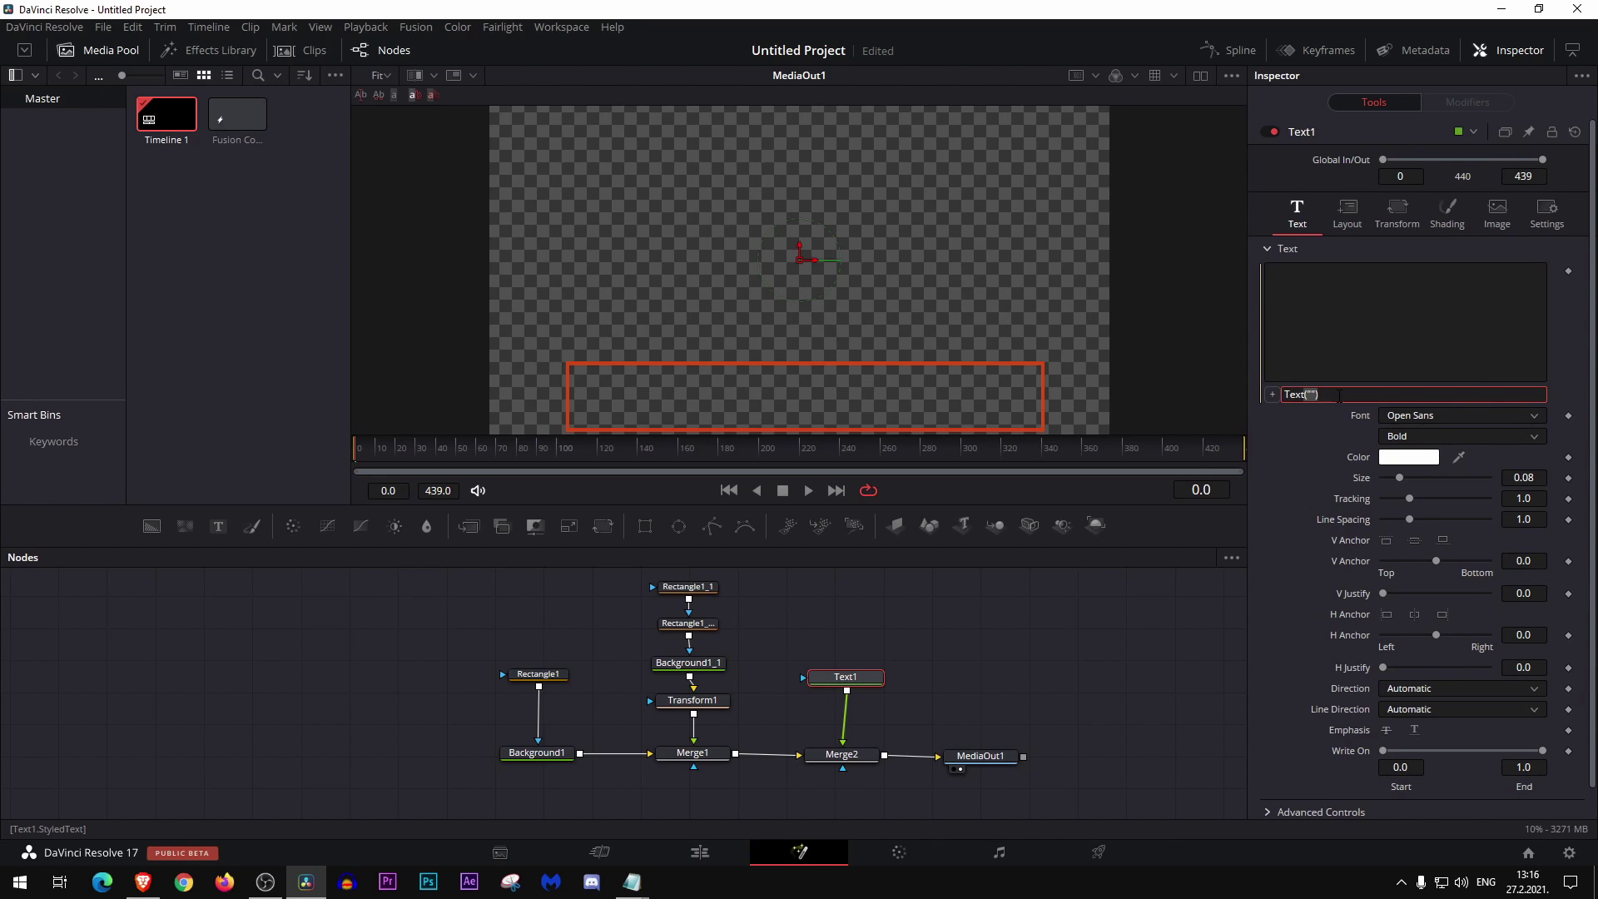
key(BackSpace)
text(ceil(time/comp.RenderEnd*100) .. "%")
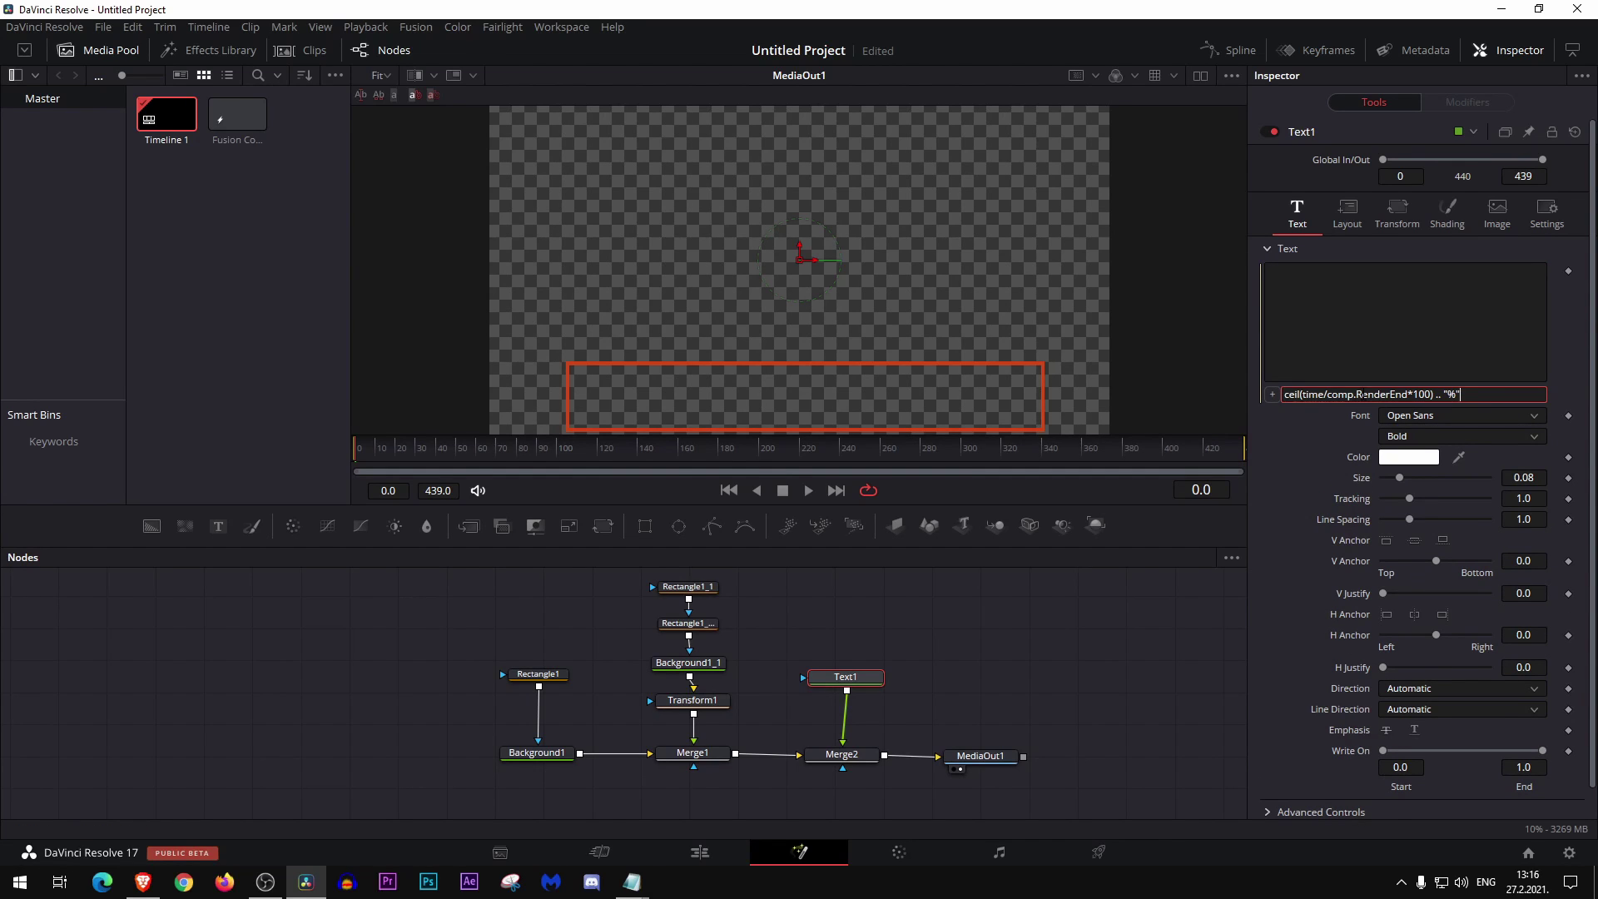
key(Return)
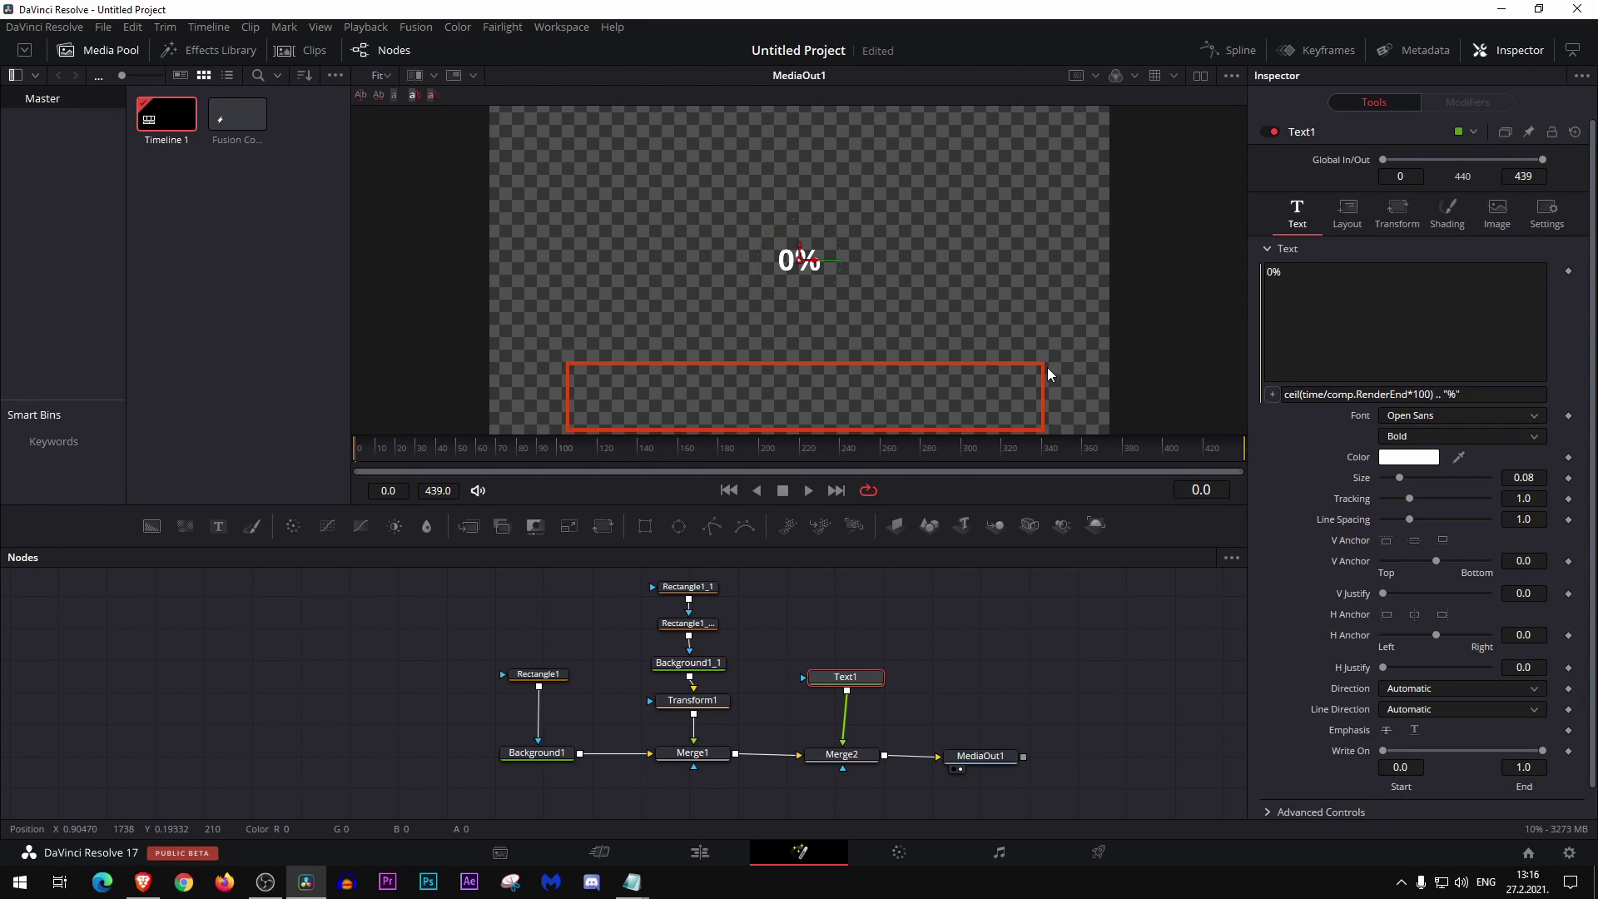
drag(796, 265, 797, 402)
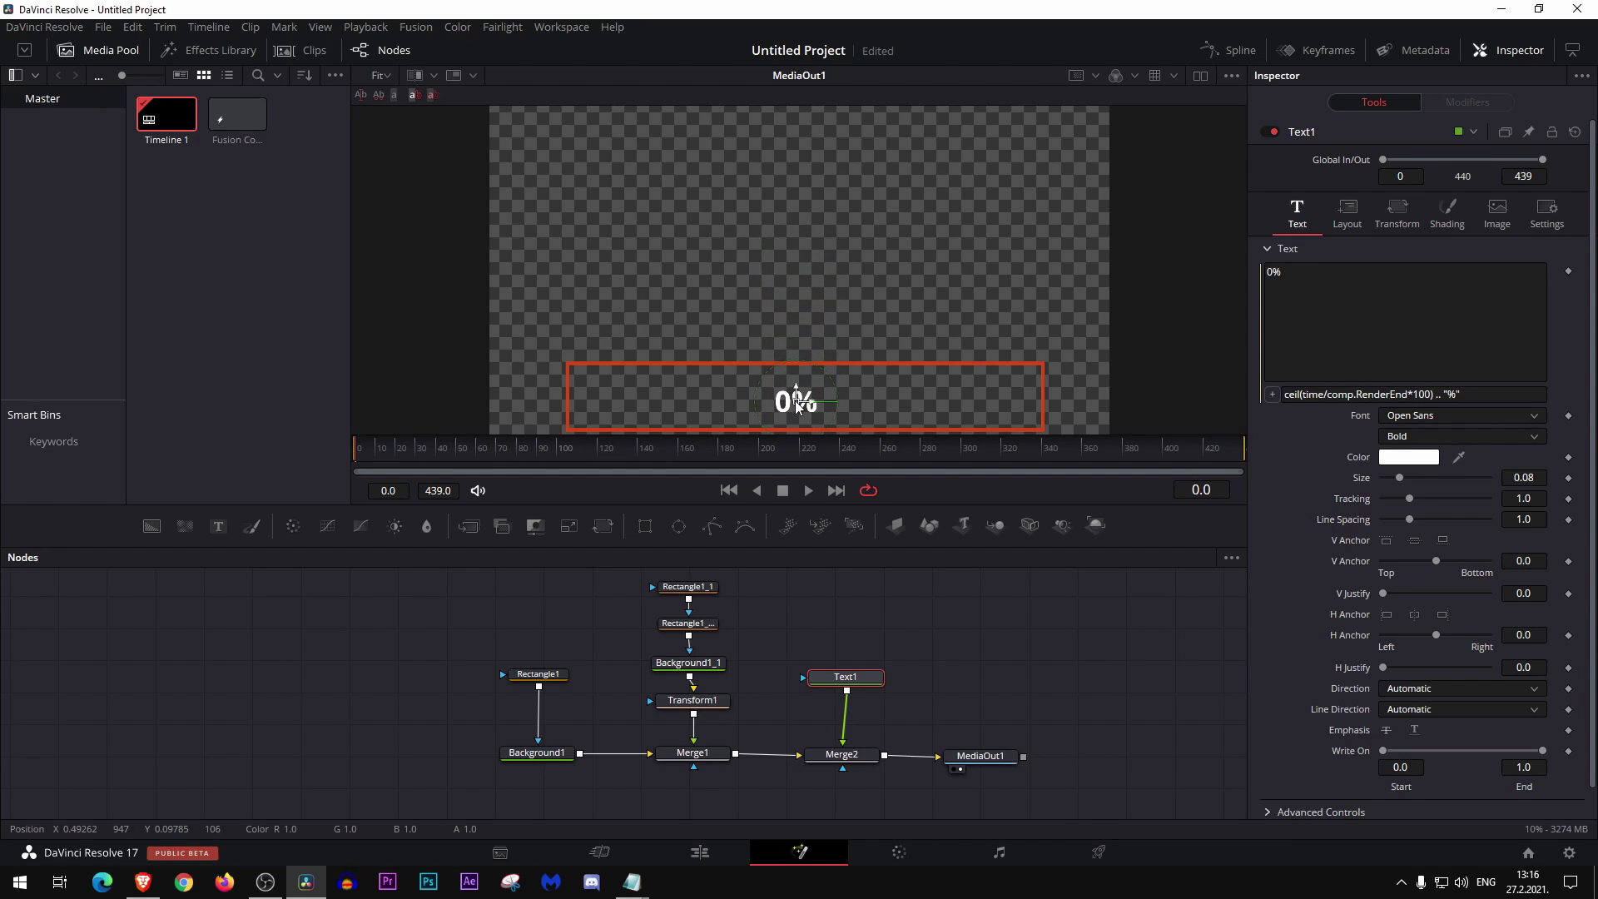
Set Text1's fill colour to grey #9f9f9f in its Shading settings
click(1448, 213)
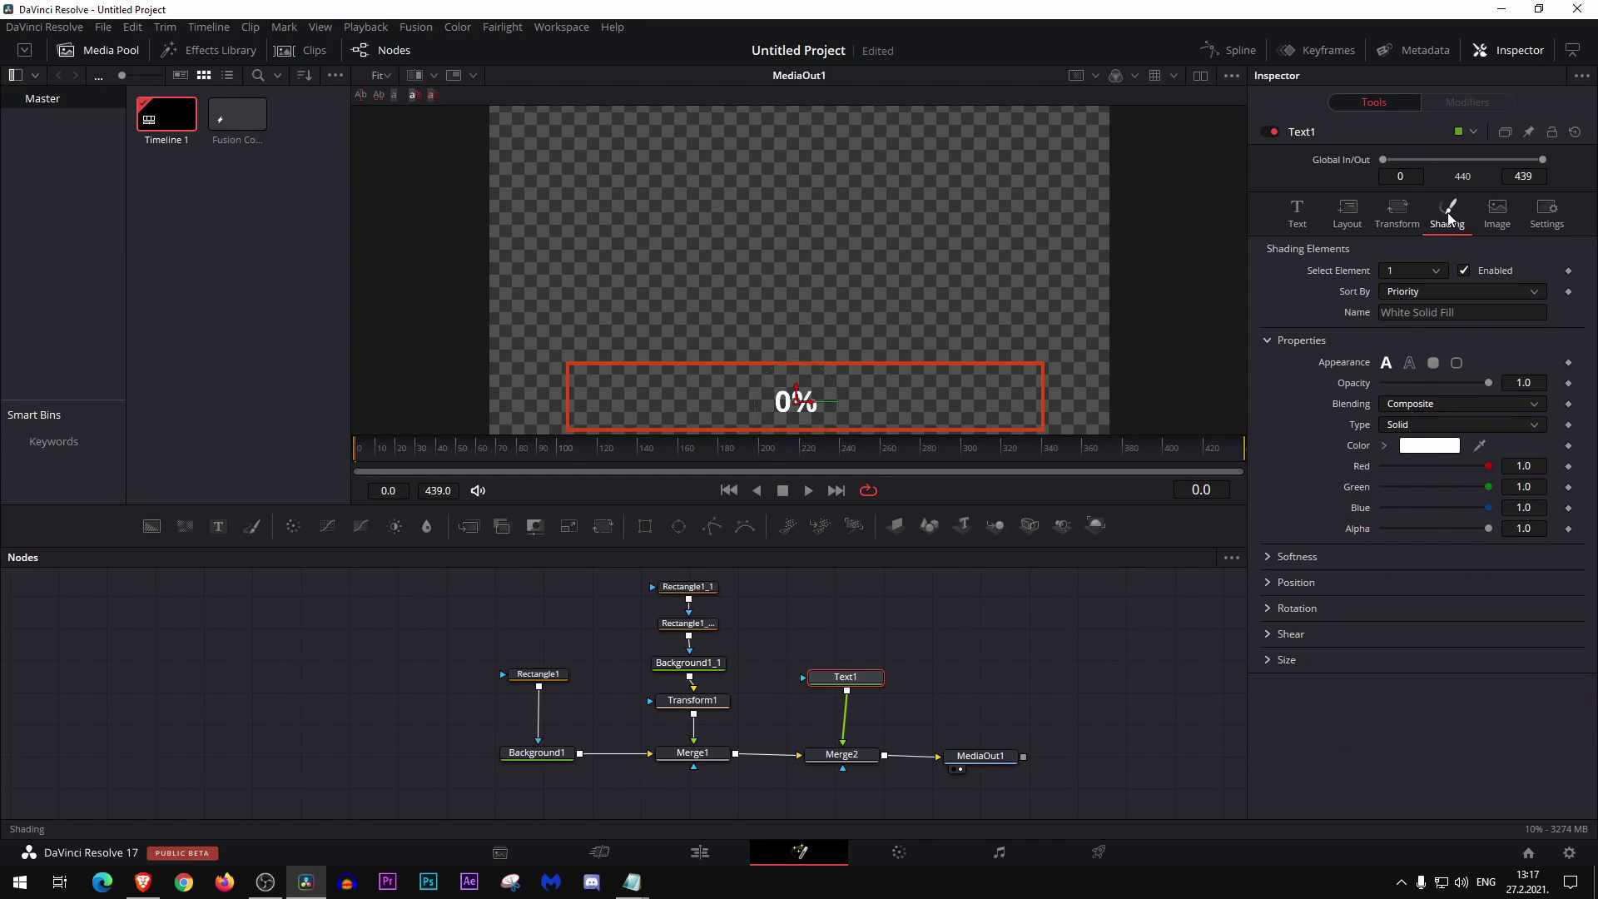
click(1429, 445)
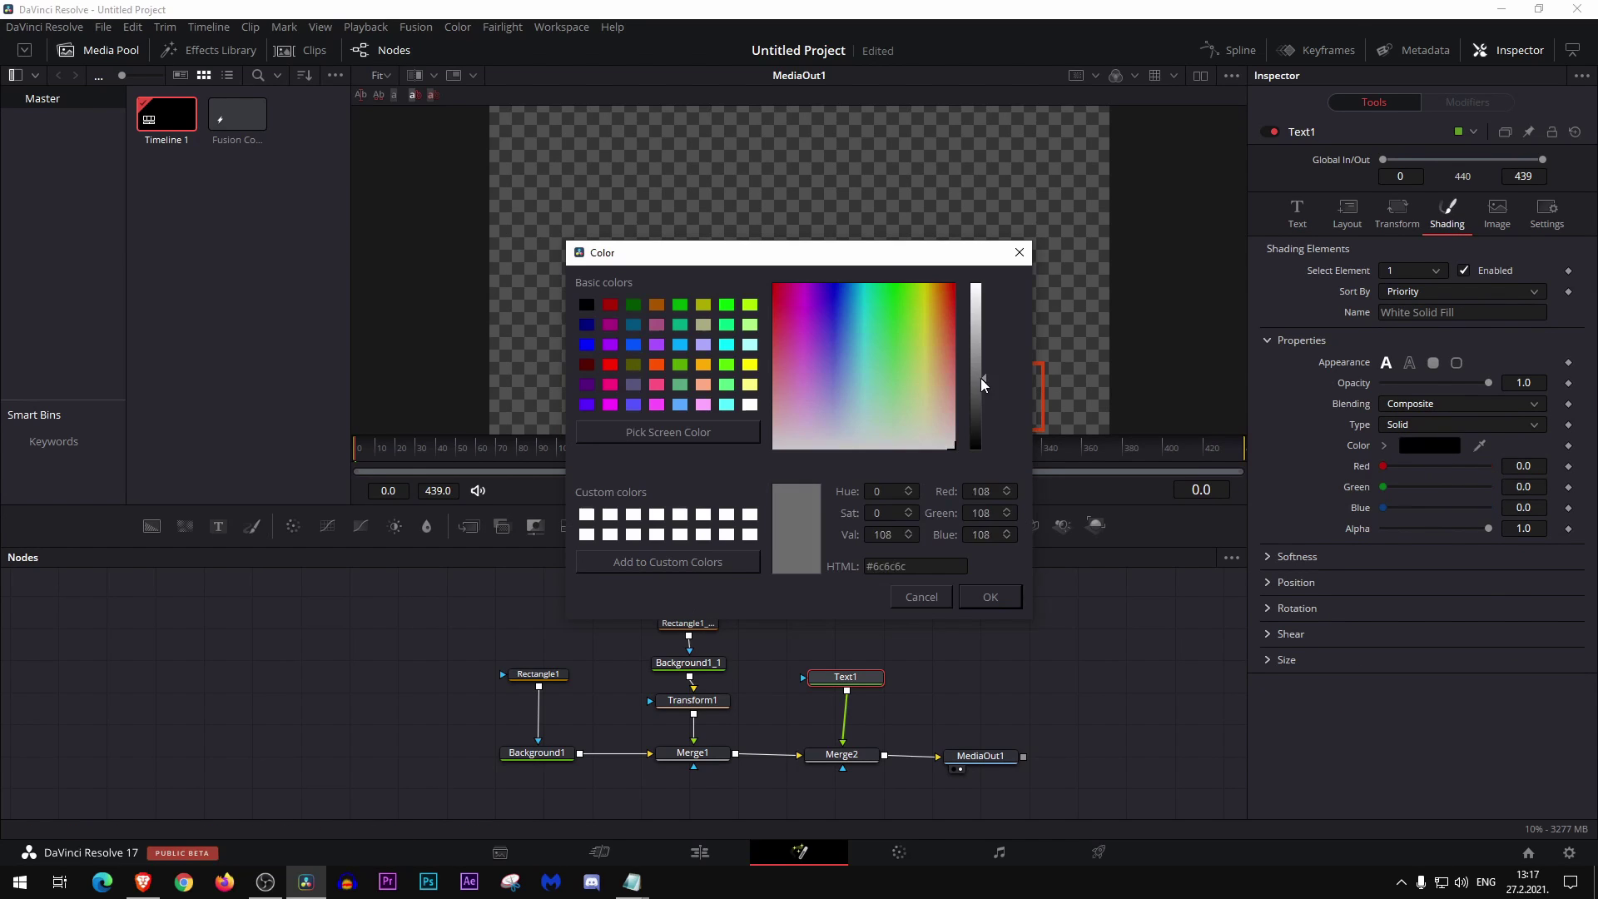
drag(981, 378, 978, 346)
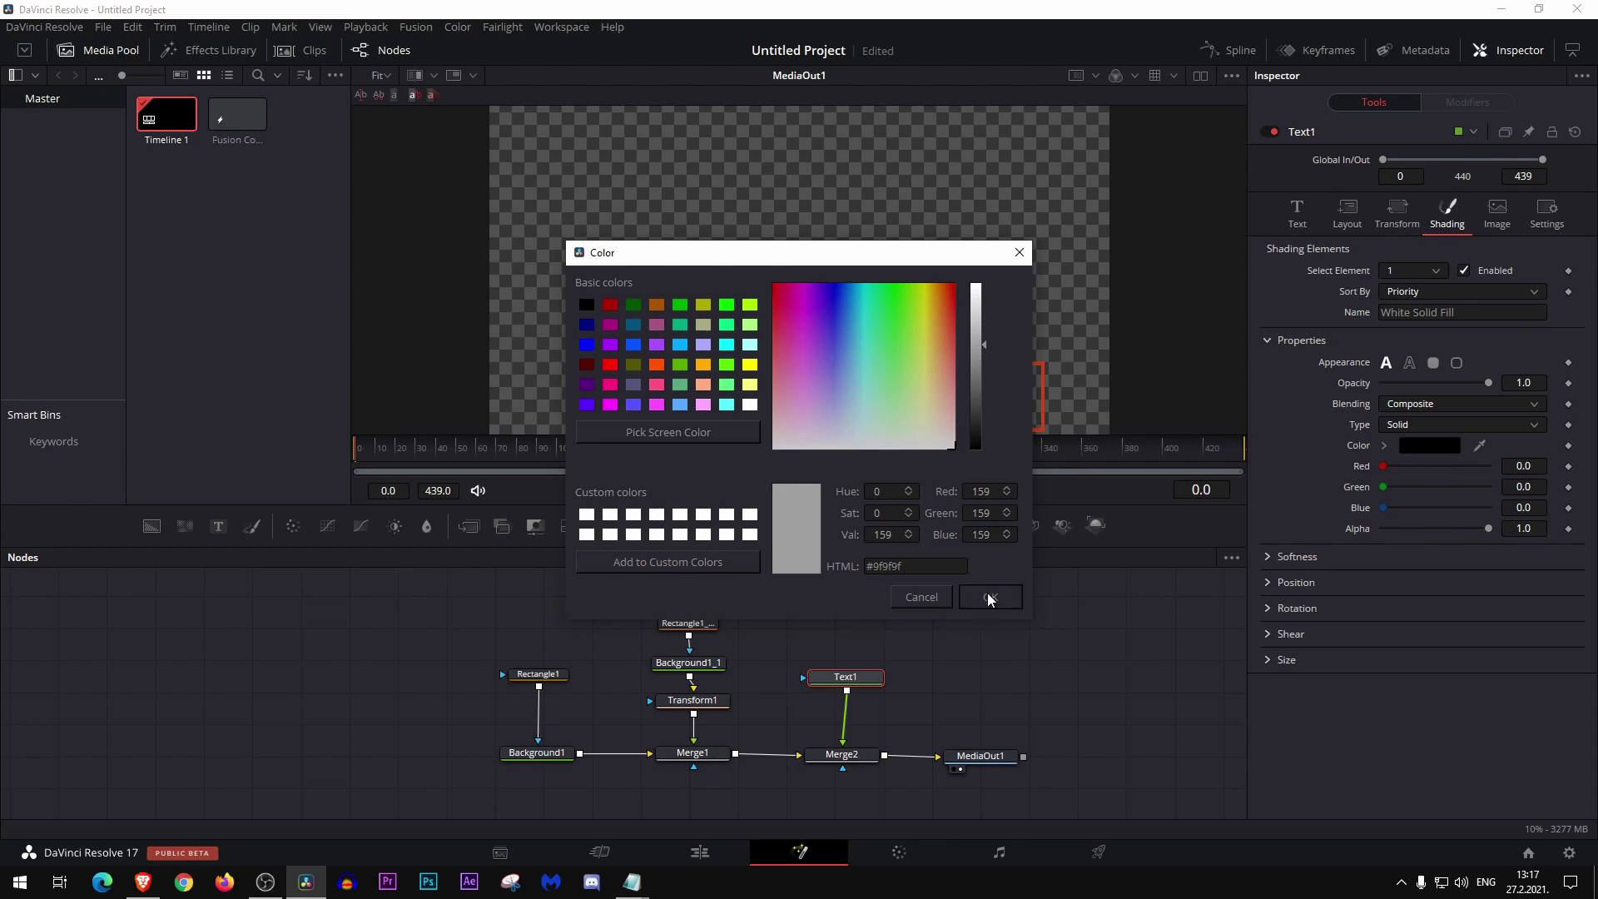
click(990, 597)
click(1429, 445)
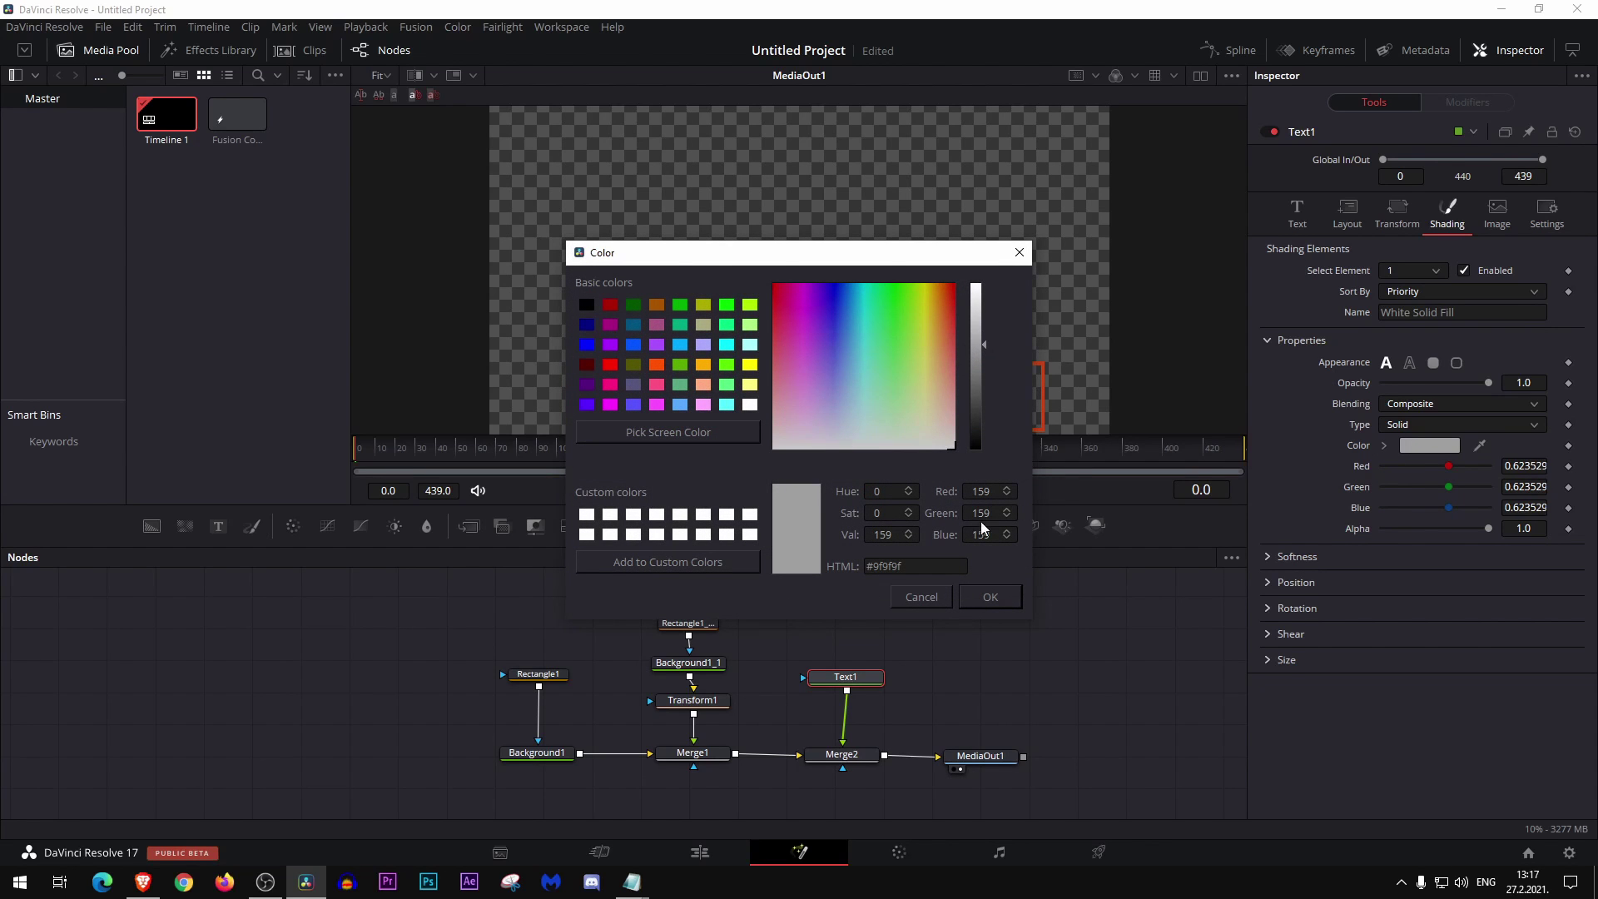
click(984, 597)
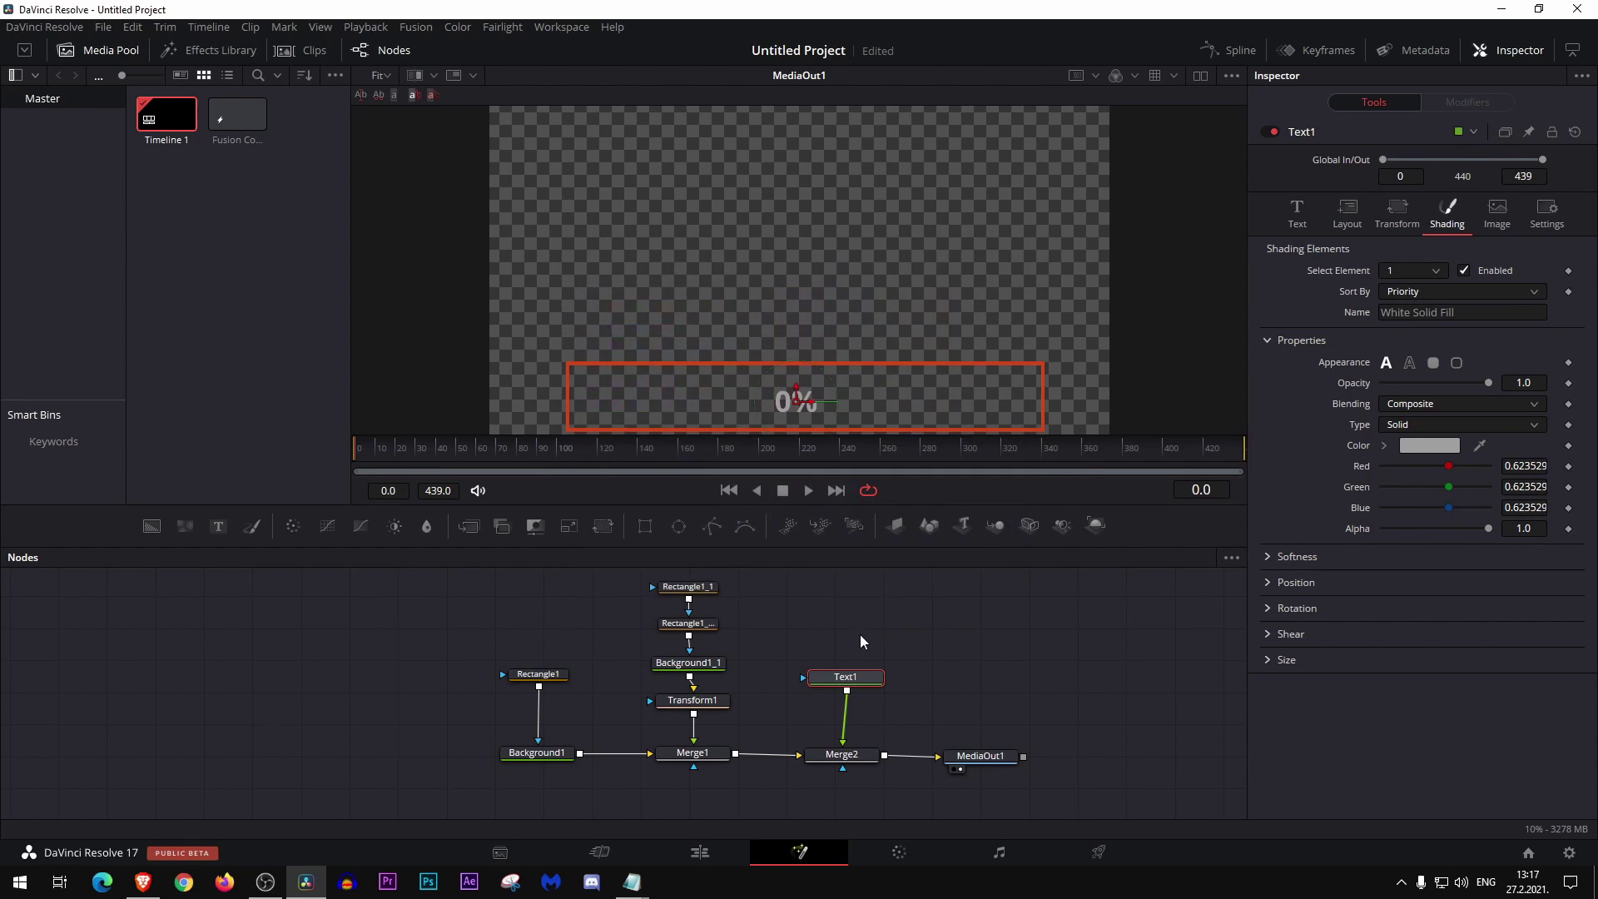
Play the Edit page timeline and stop when the grey counter reaches 65%
click(700, 852)
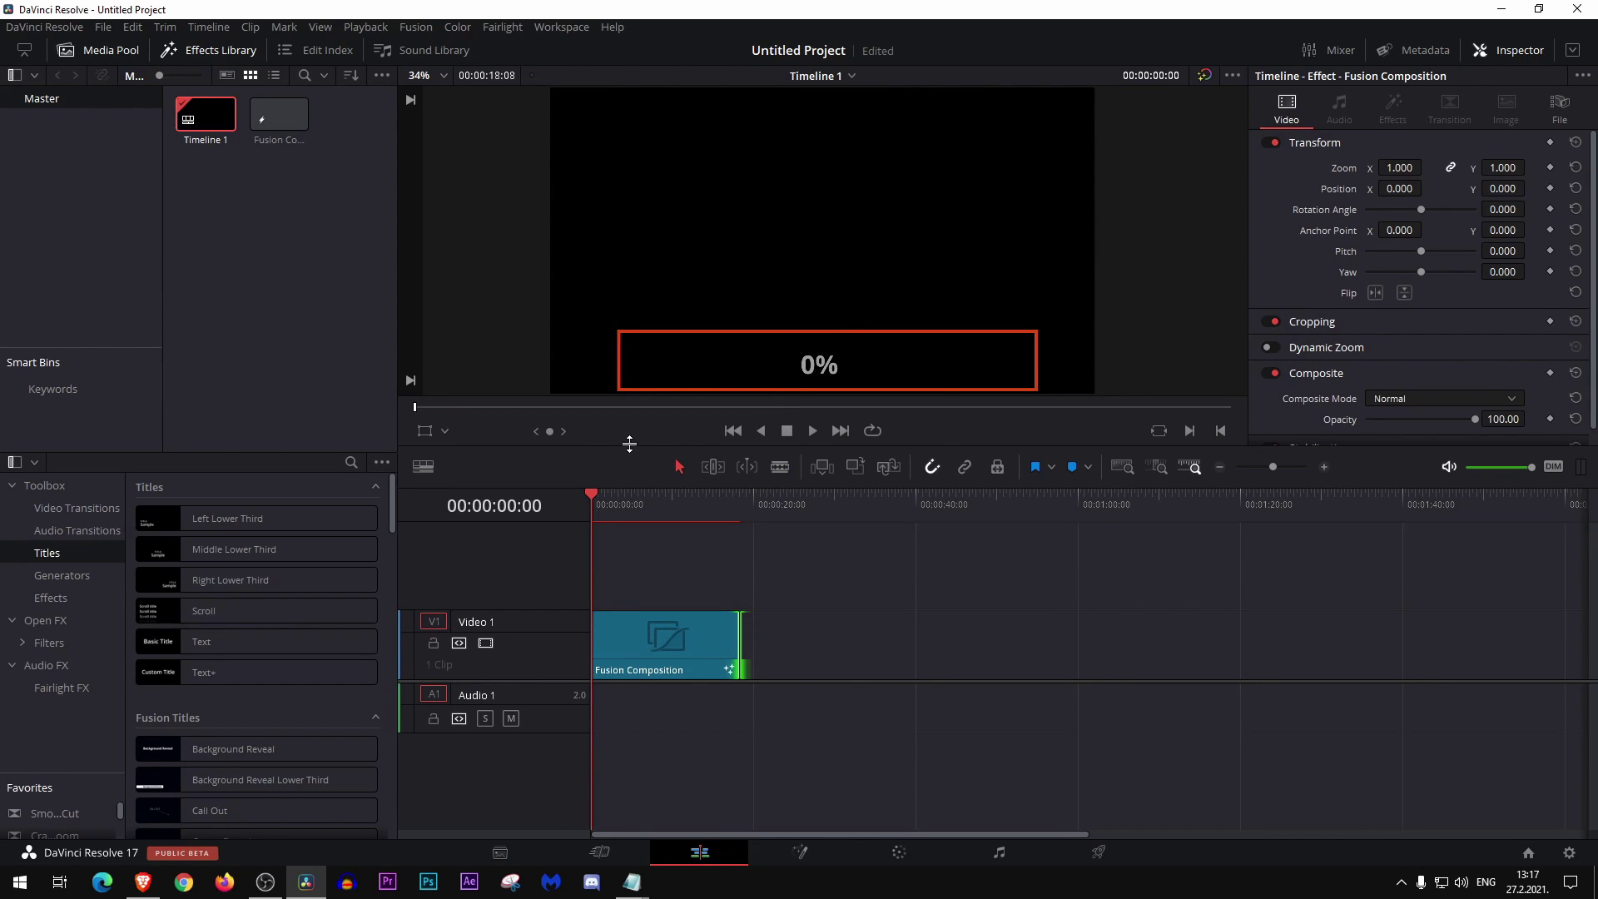
key(space)
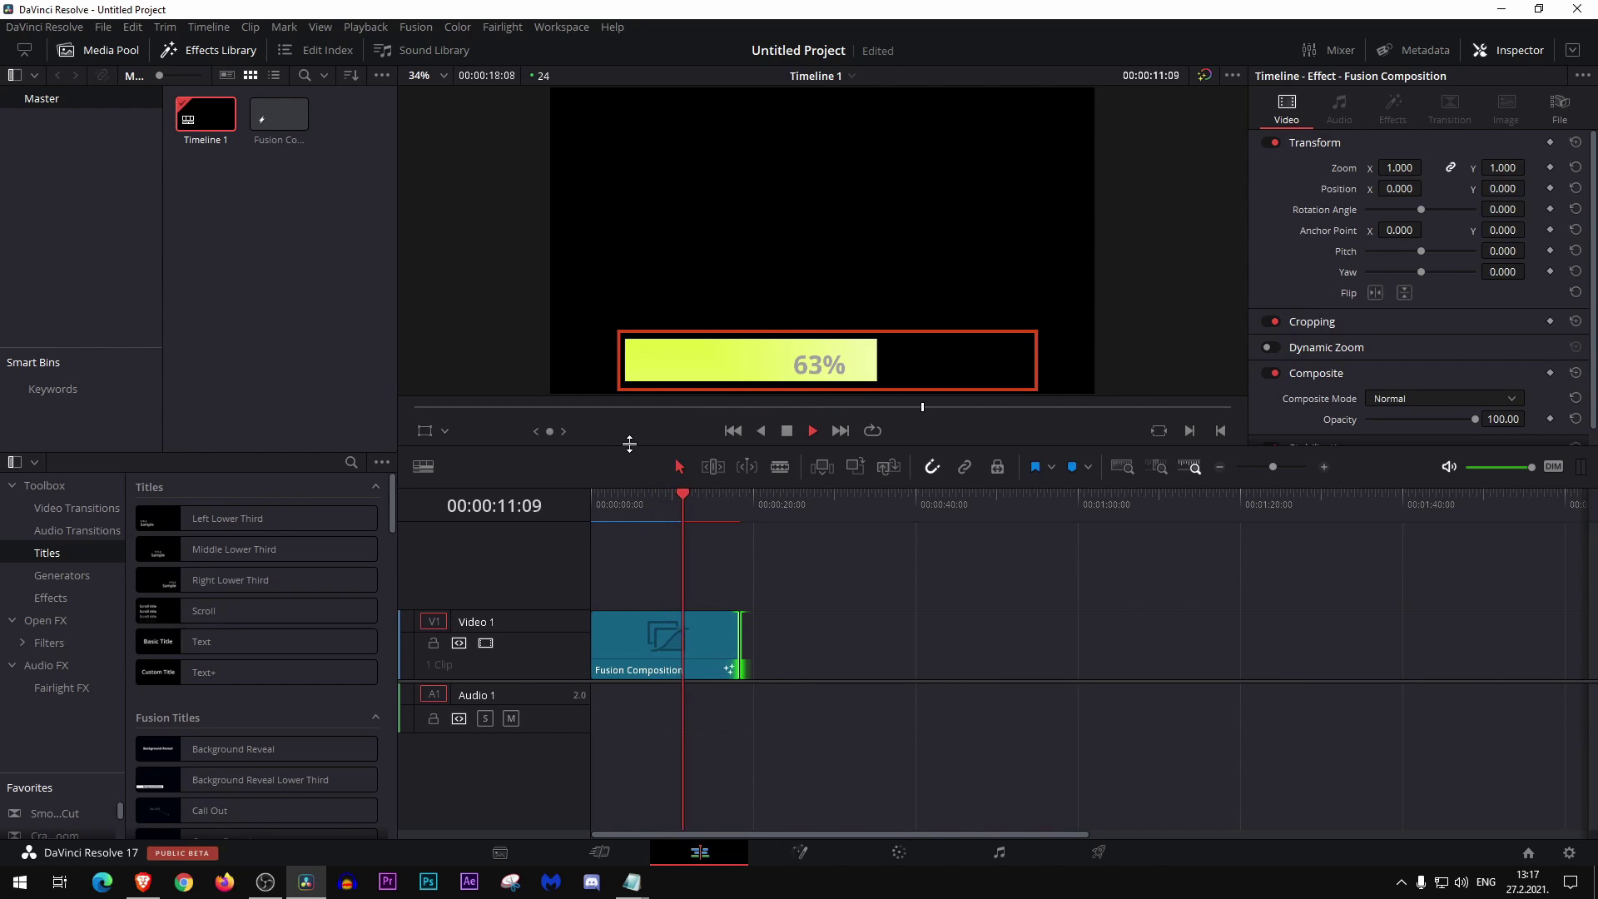
key(space)
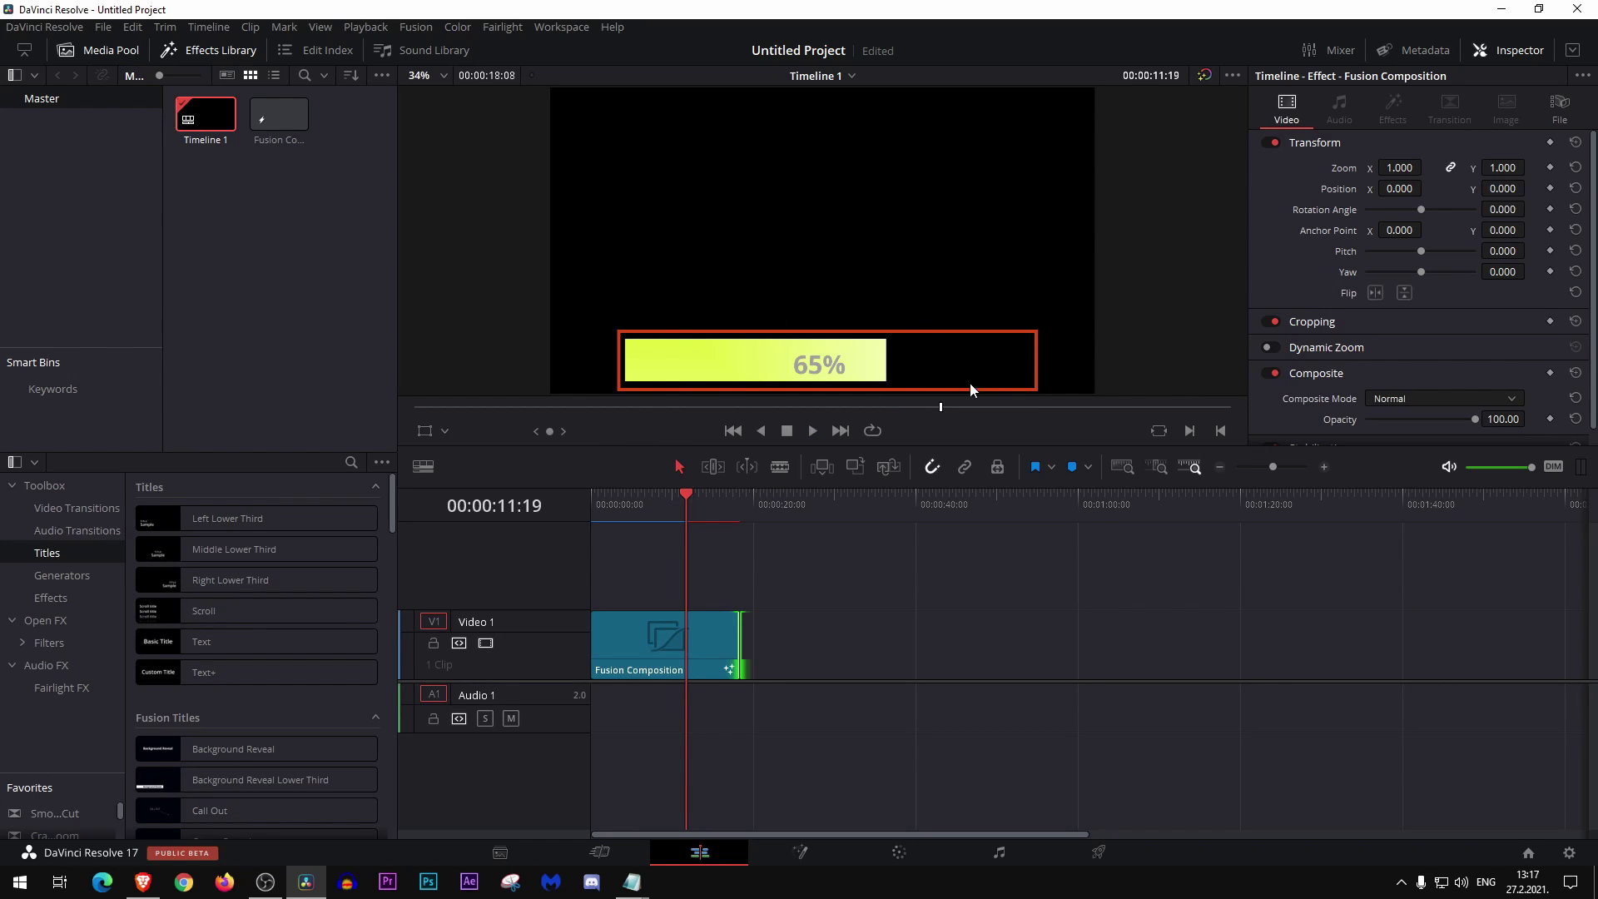
Scale the clip to about 0.29 zoom, place it at 695.543, -343.370, and preview
click(431, 435)
click(471, 456)
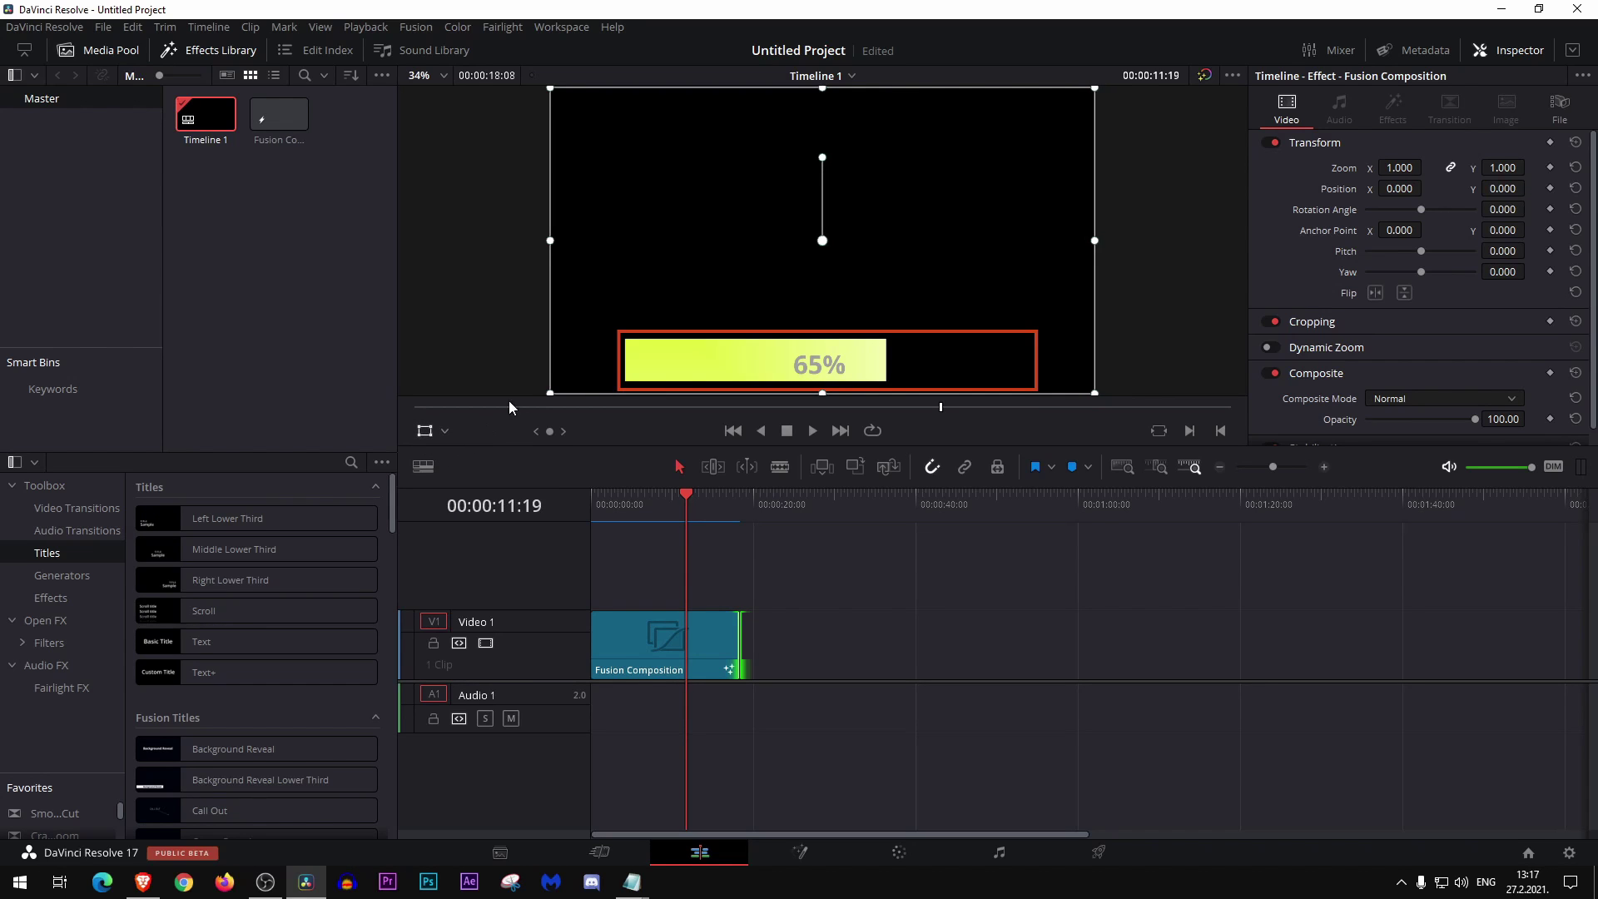
drag(551, 90, 681, 202)
drag(822, 290, 1031, 375)
key(space)
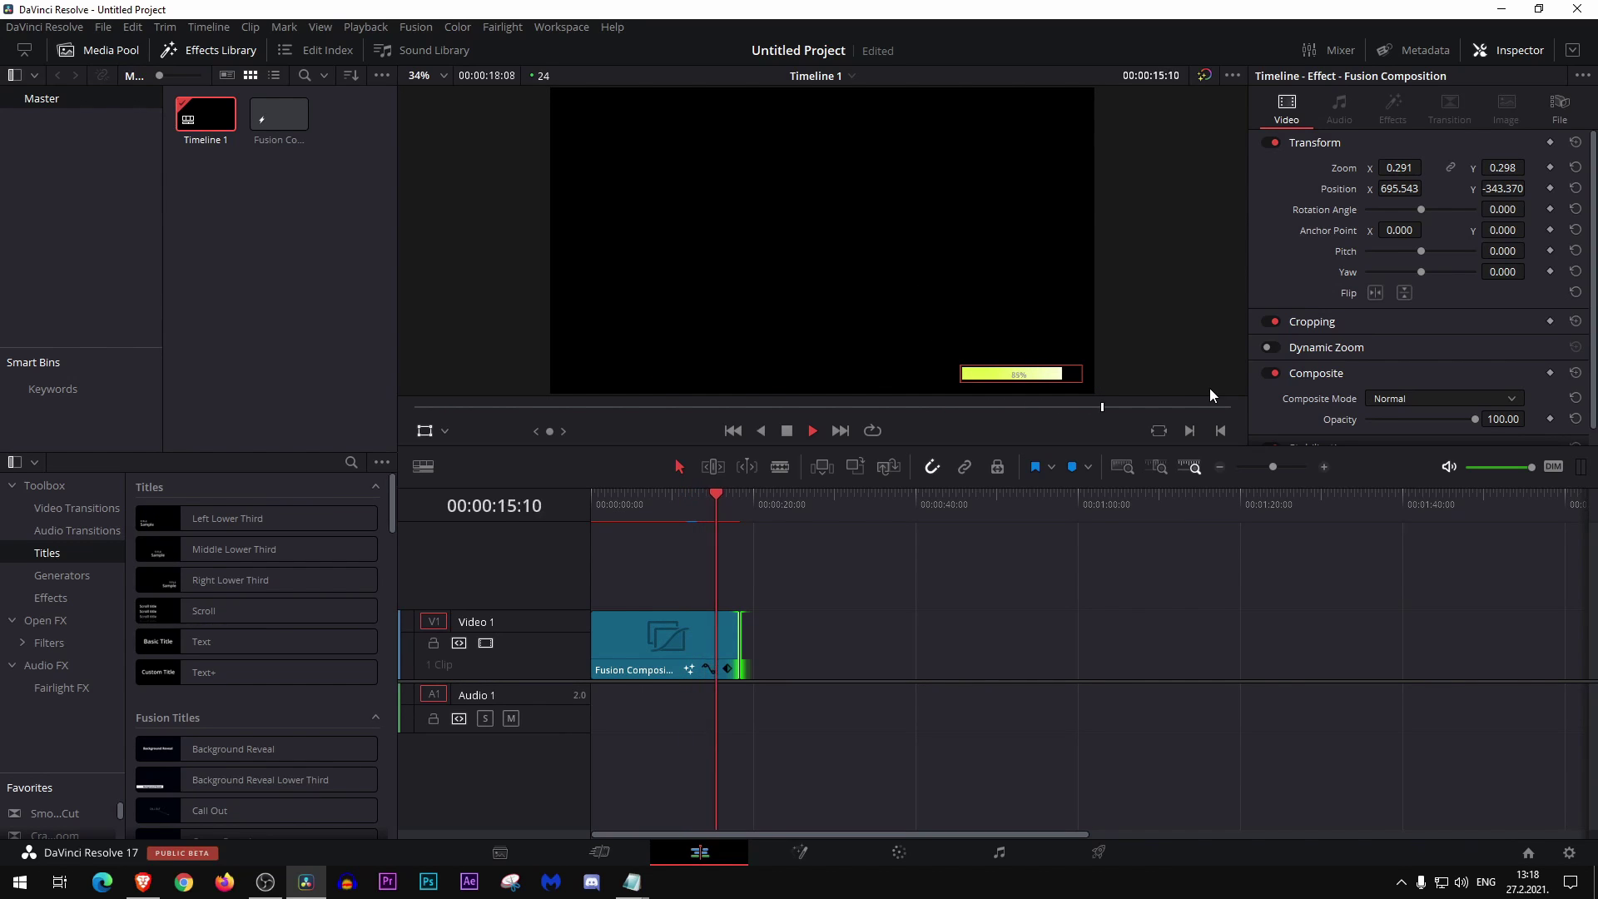
key(space)
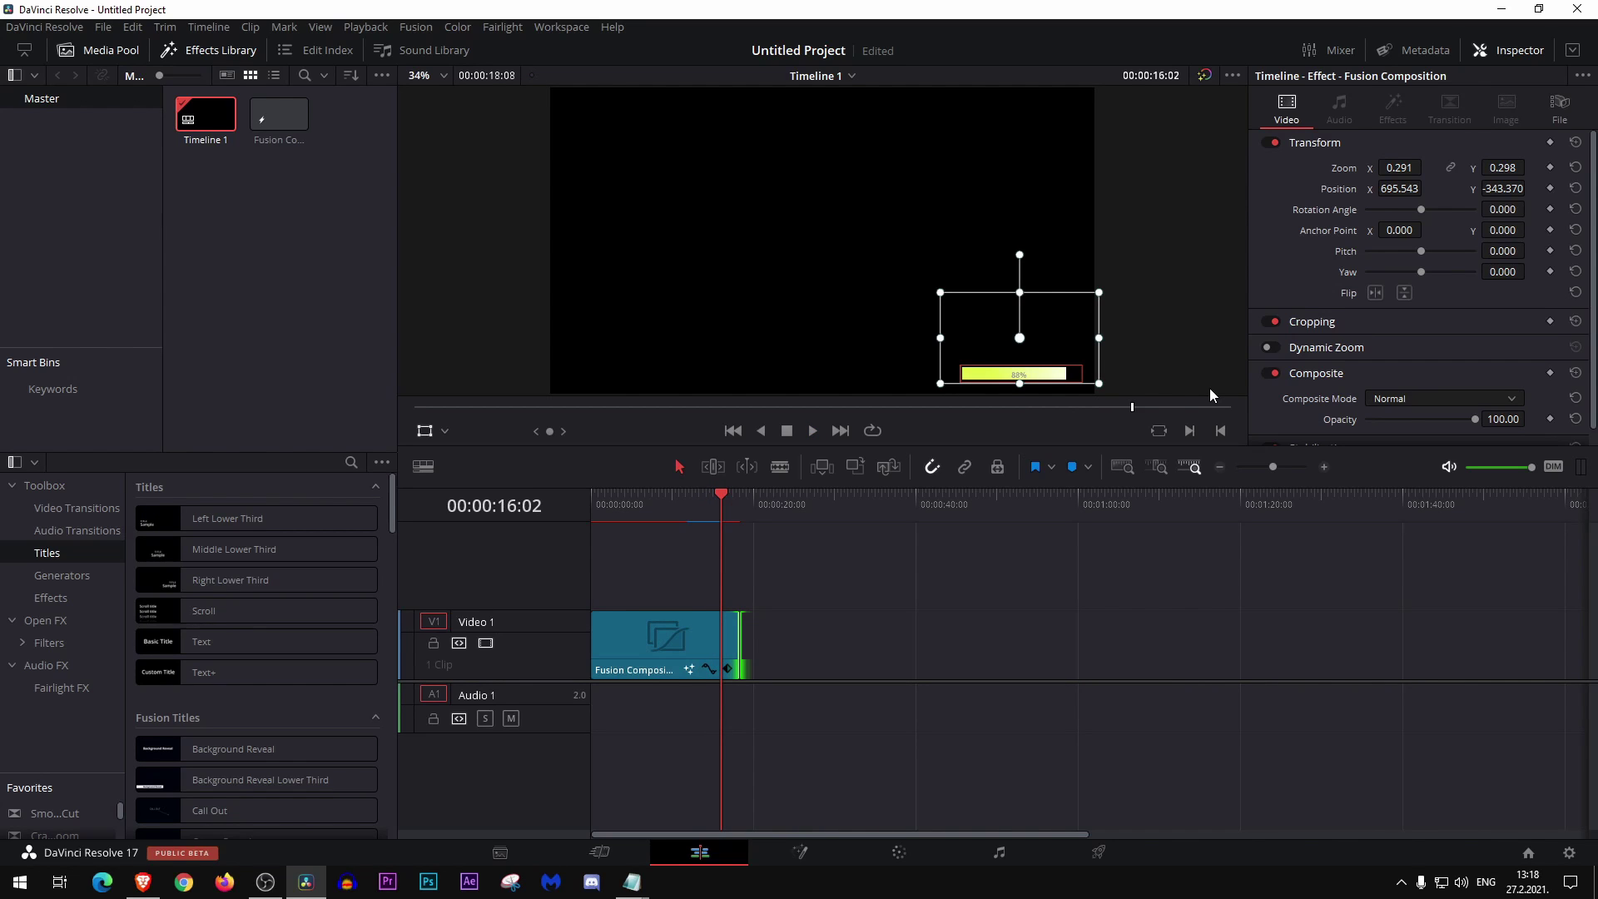